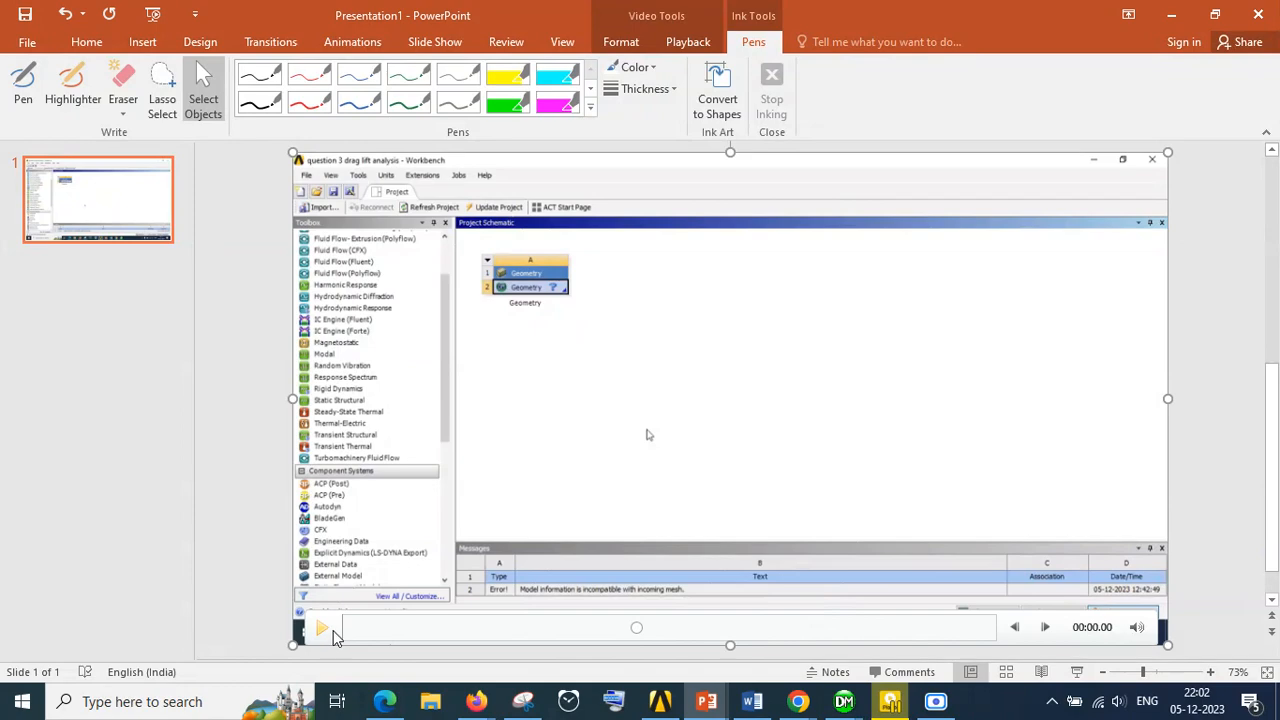
Play the embedded Workbench screen recording and show its slide full screen
left_click(323, 629)
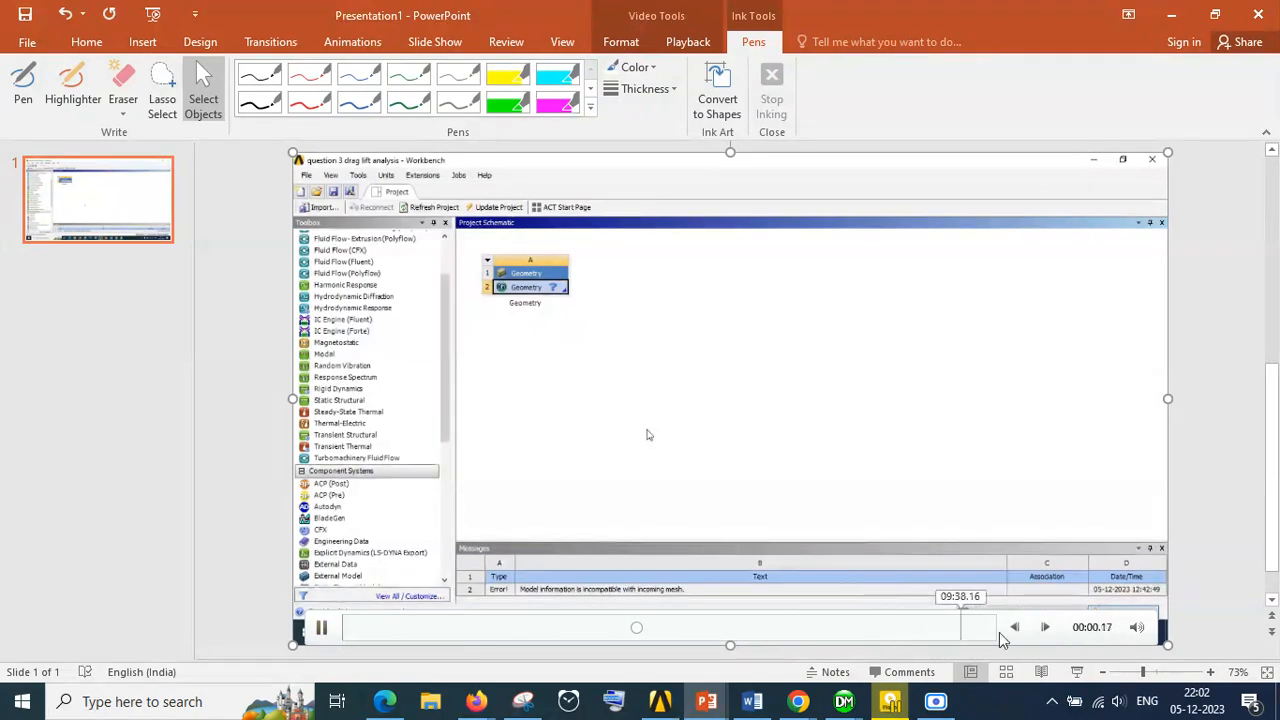
left_click(1076, 672)
left_click(244, 690)
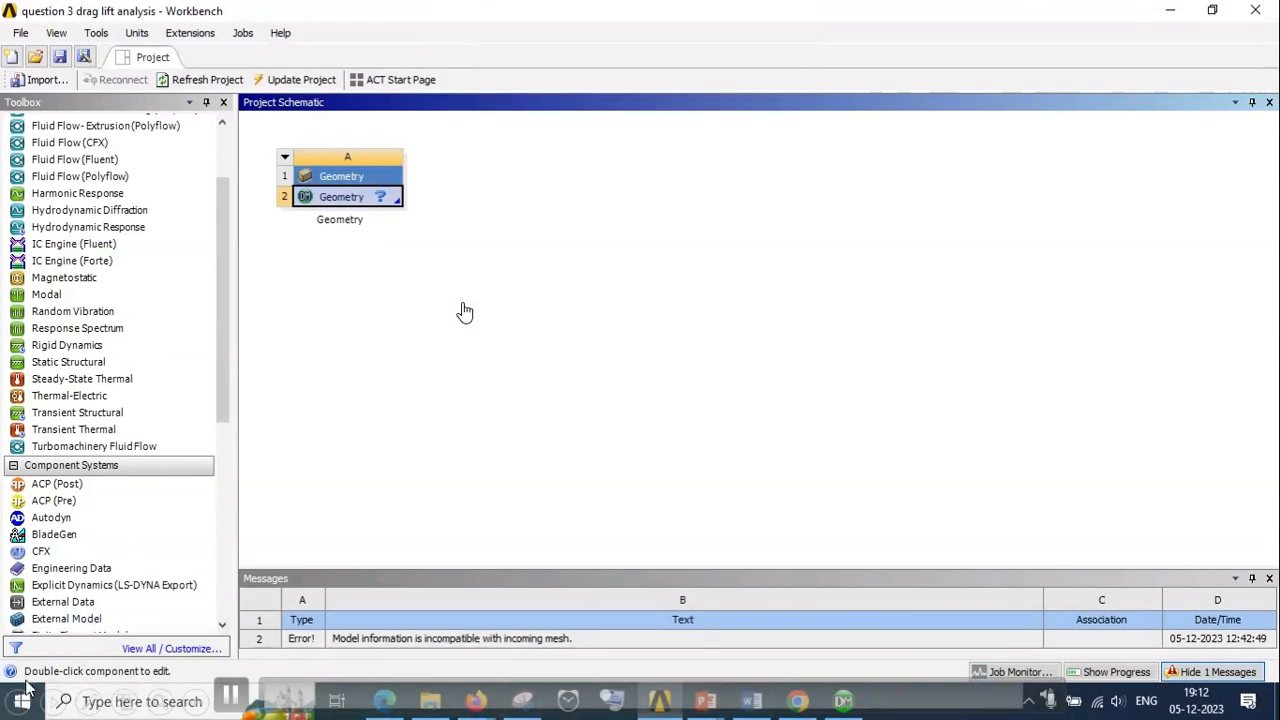
Add a second standalone Geometry component system to the project schematic, keeping its default name
left_click(62, 328)
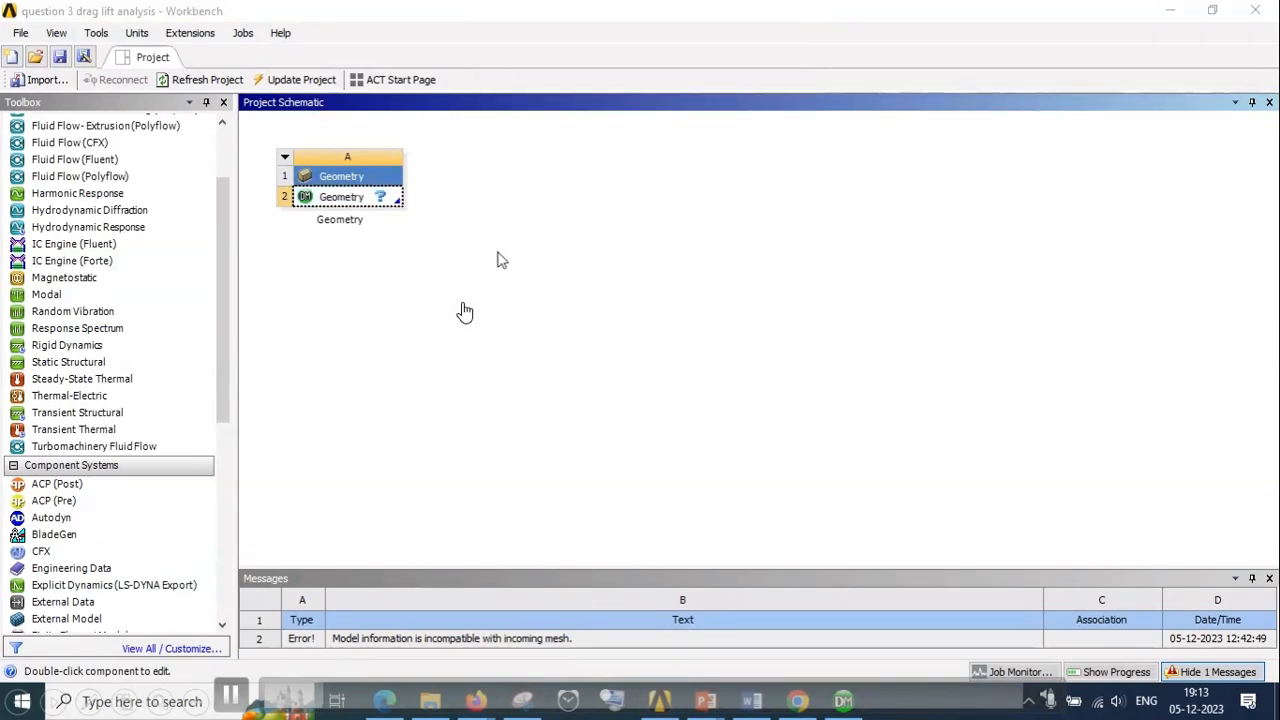
left_click(115, 551)
scroll(115, 555, "down", 2)
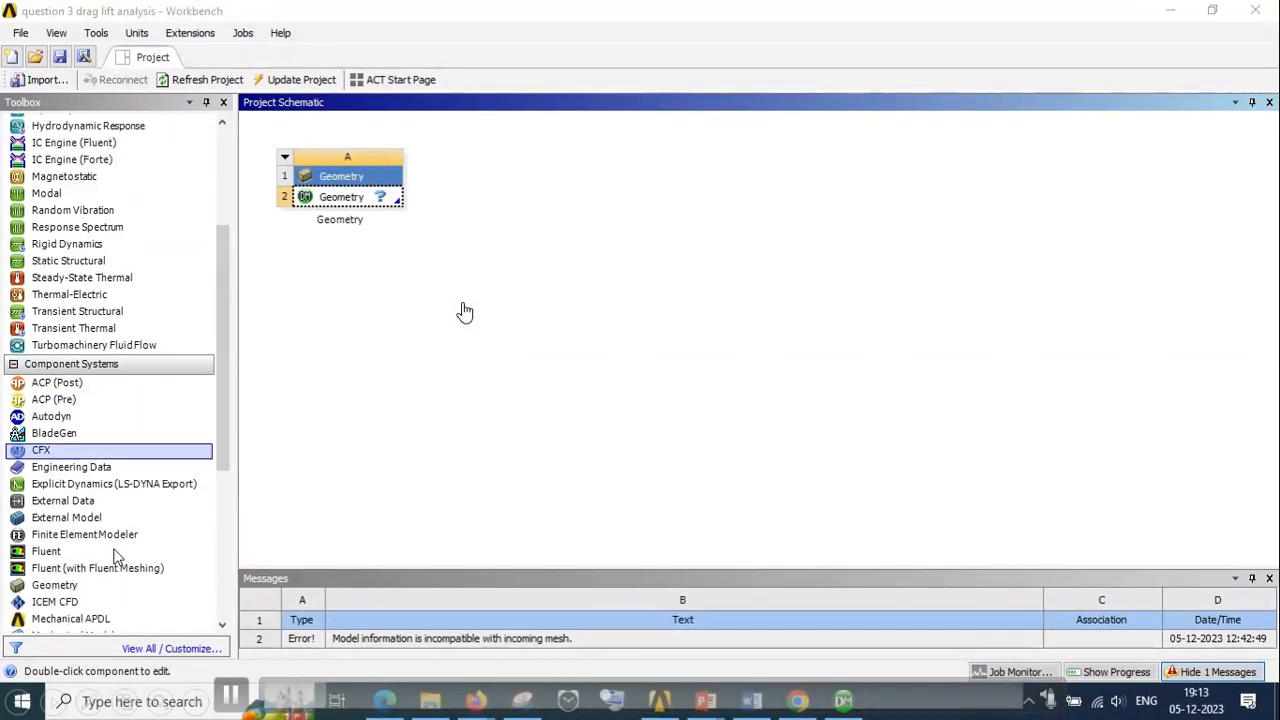
scroll(113, 551, "down", 1)
left_click(90, 550)
left_click(88, 540)
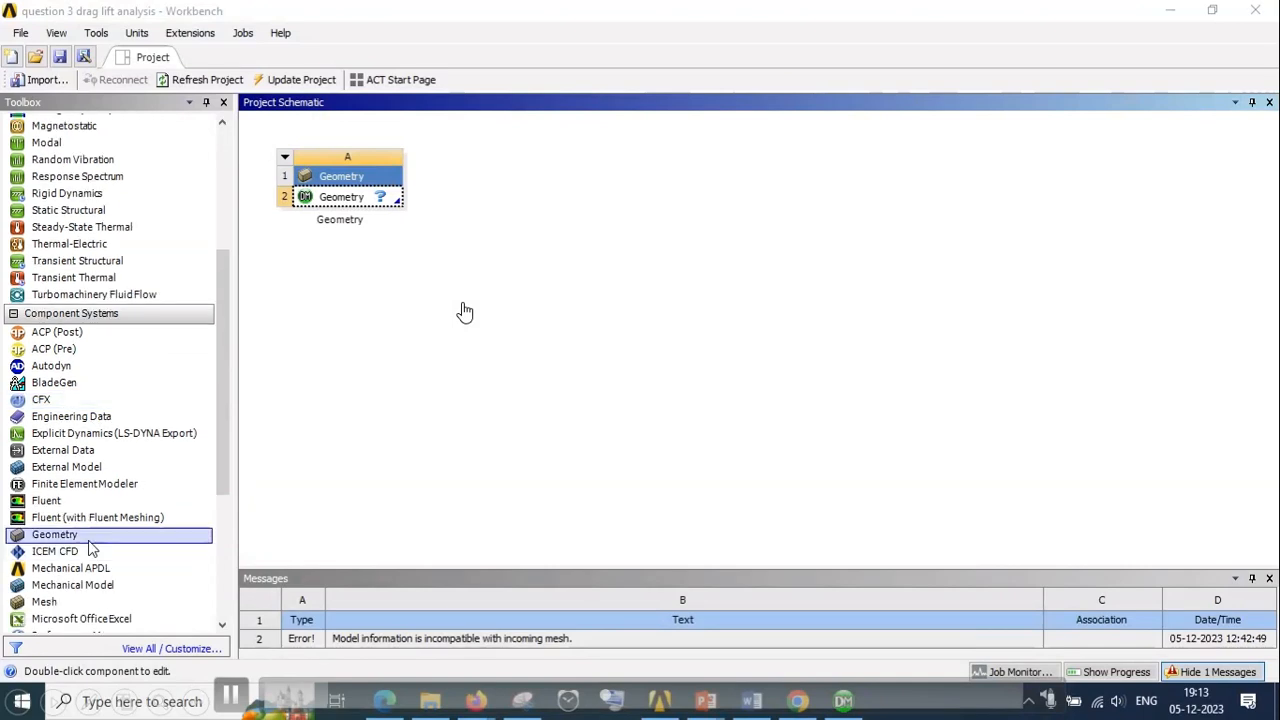
double_click(90, 540)
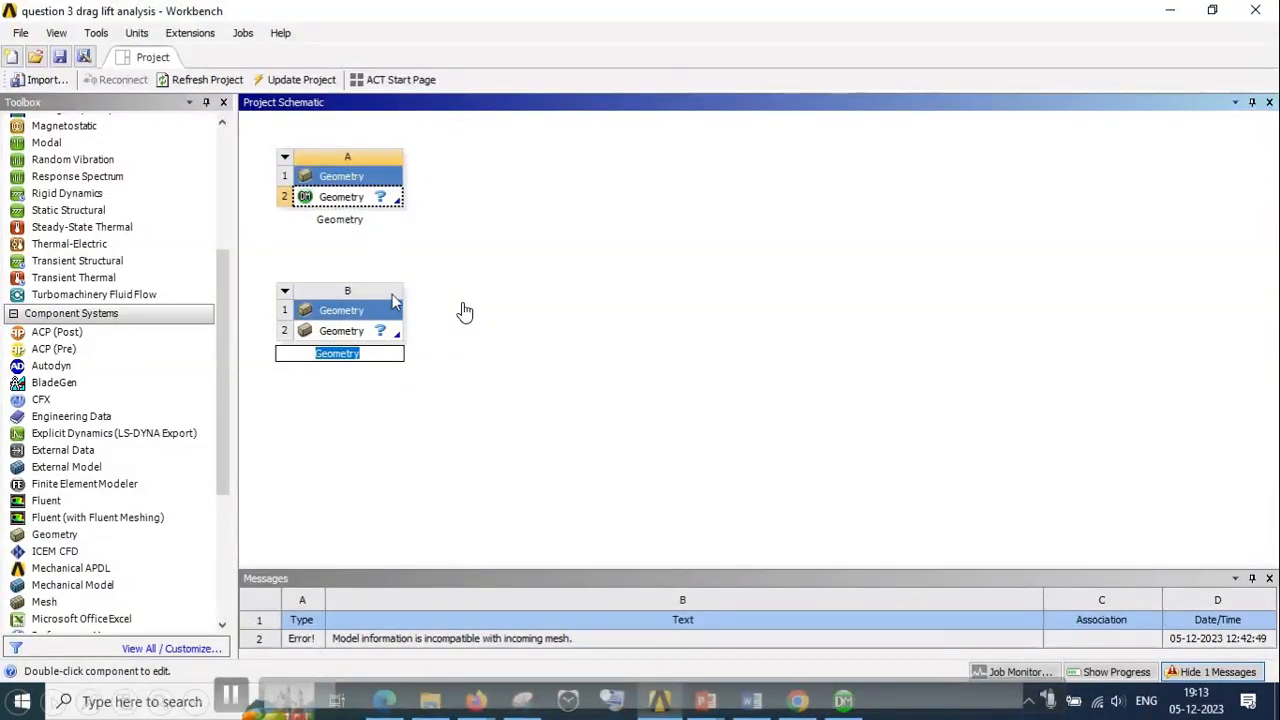
left_click(403, 205)
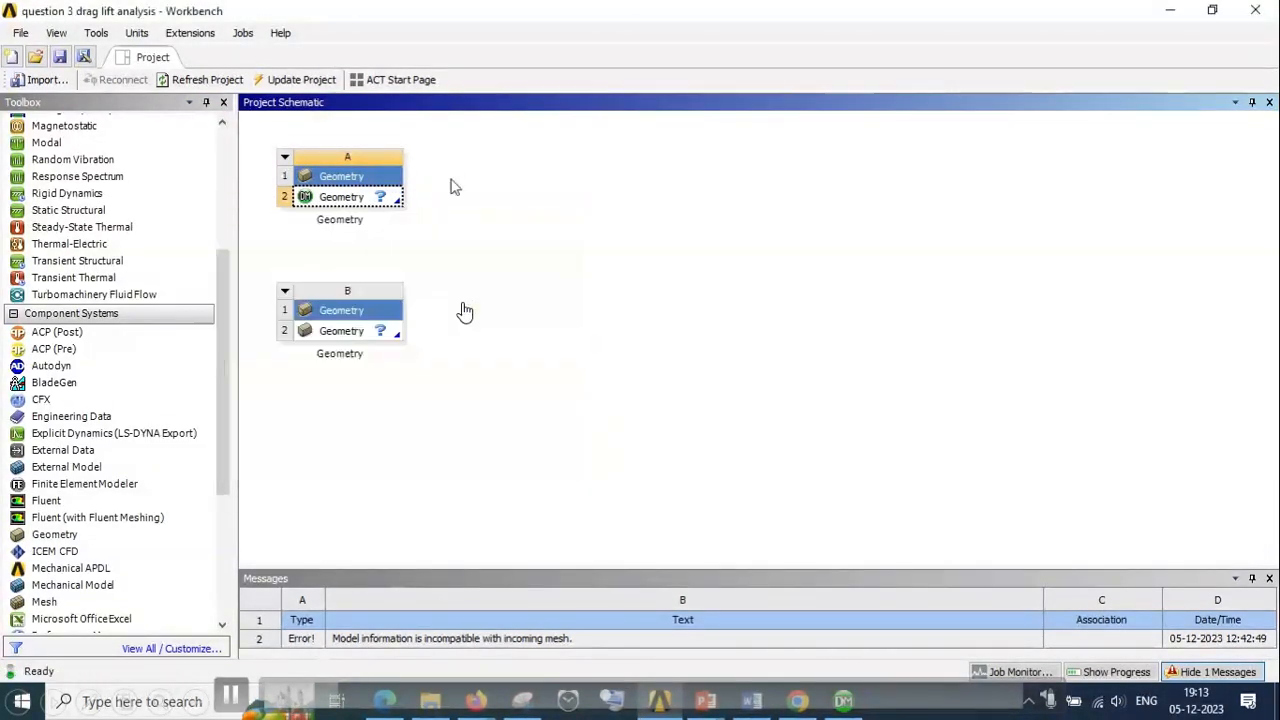
Open the geometry of system A in DesignModeler and maximize its window
left_click(376, 338)
right_click(378, 340)
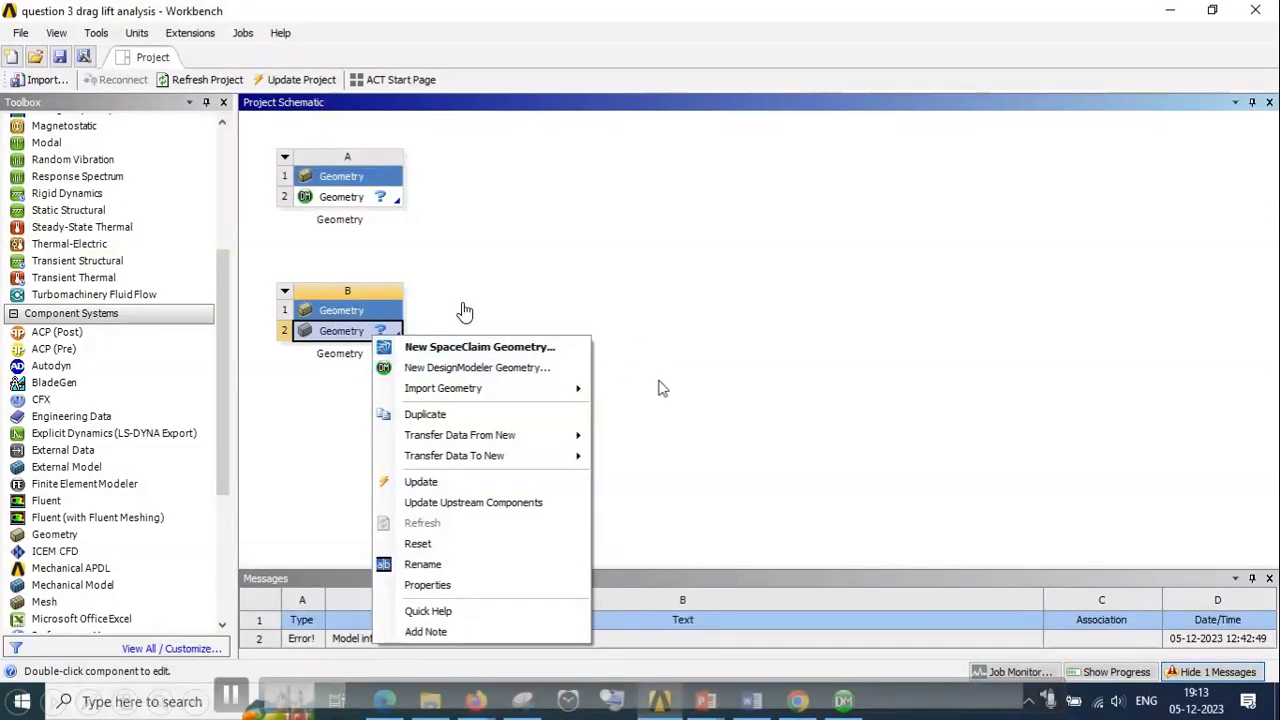
left_click(613, 241)
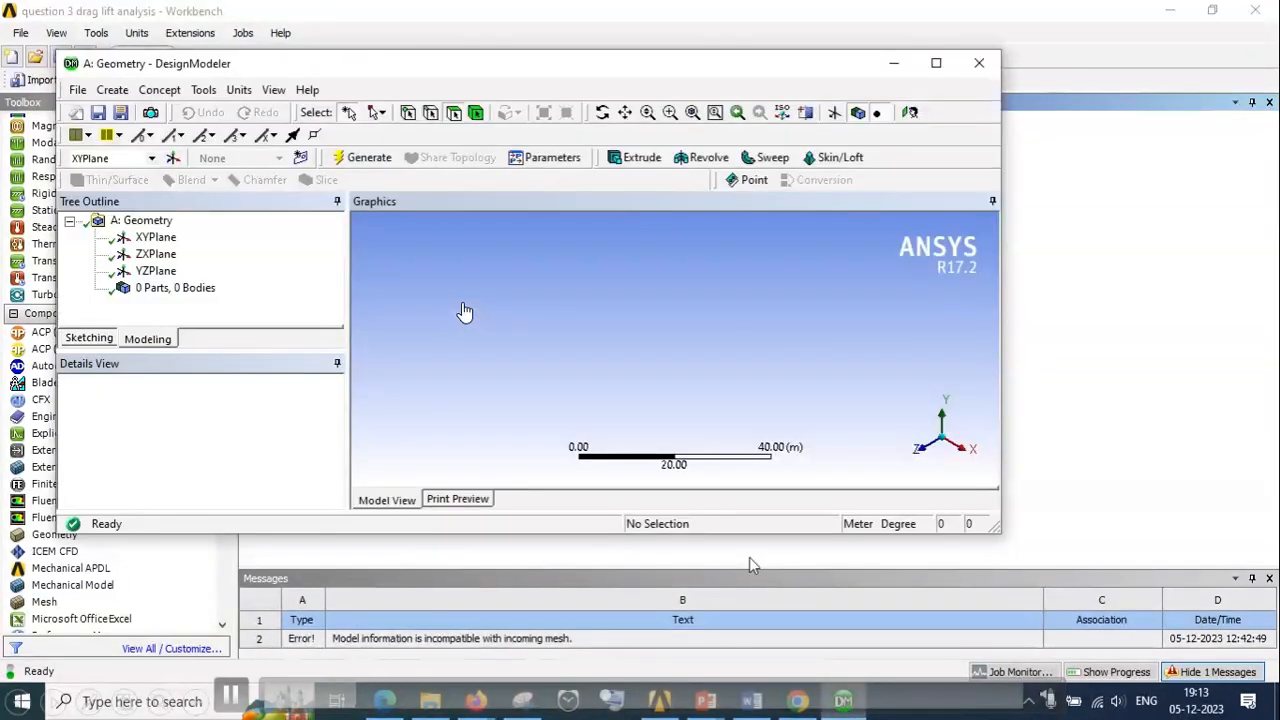
left_click(940, 64)
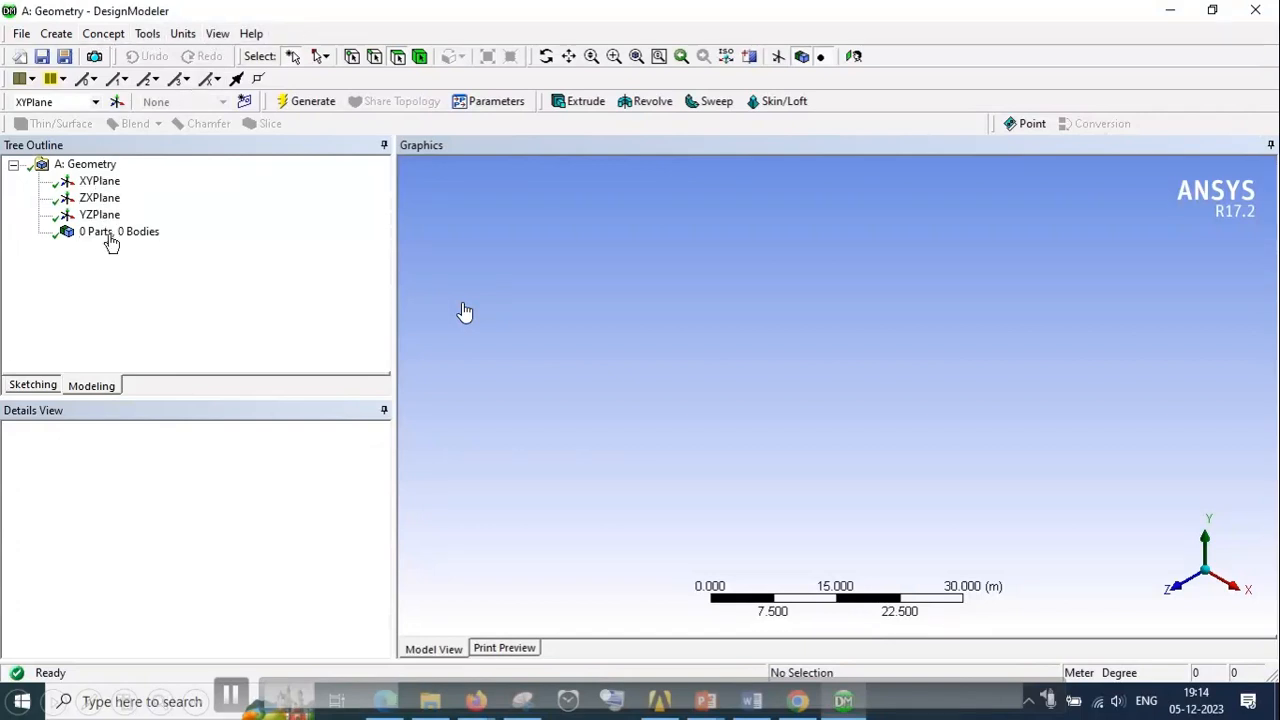
Preview the three coordinate planes, select XYPlane and orient the view face-on to it
left_click(100, 182)
left_click(100, 198)
left_click(100, 215)
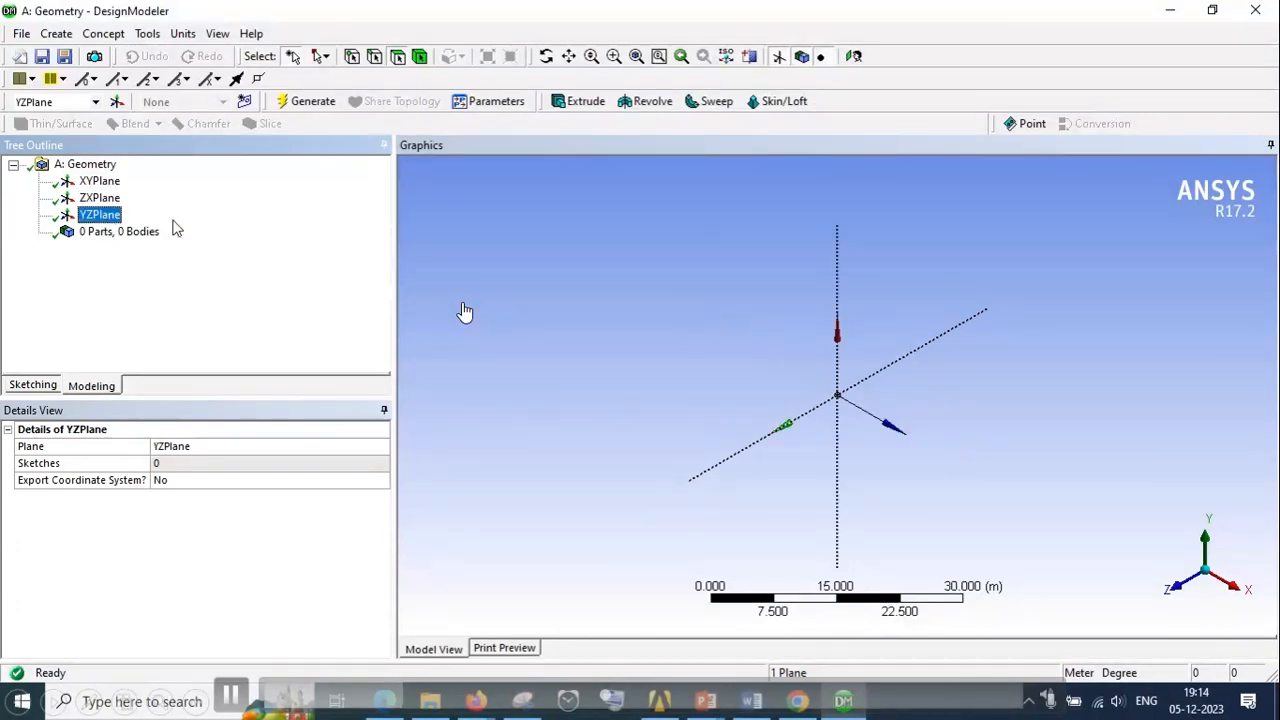
mouse_move(1217, 4)
left_click(100, 181)
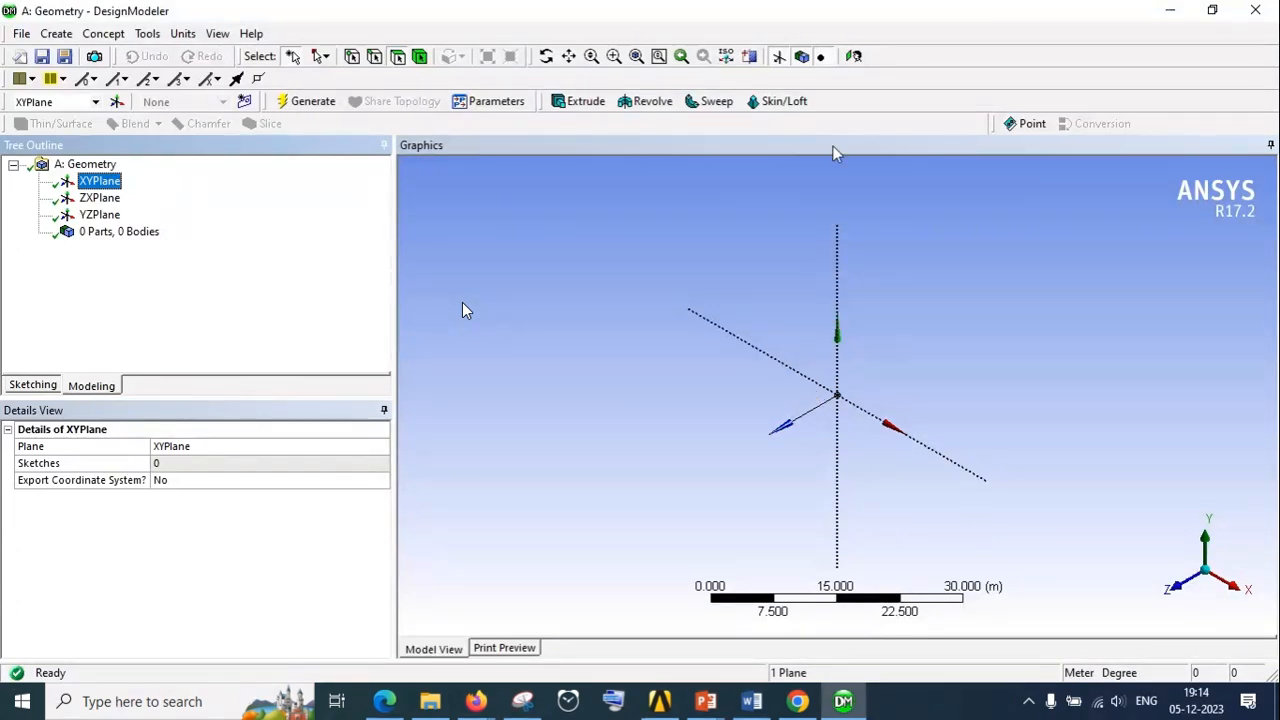
left_click(855, 57)
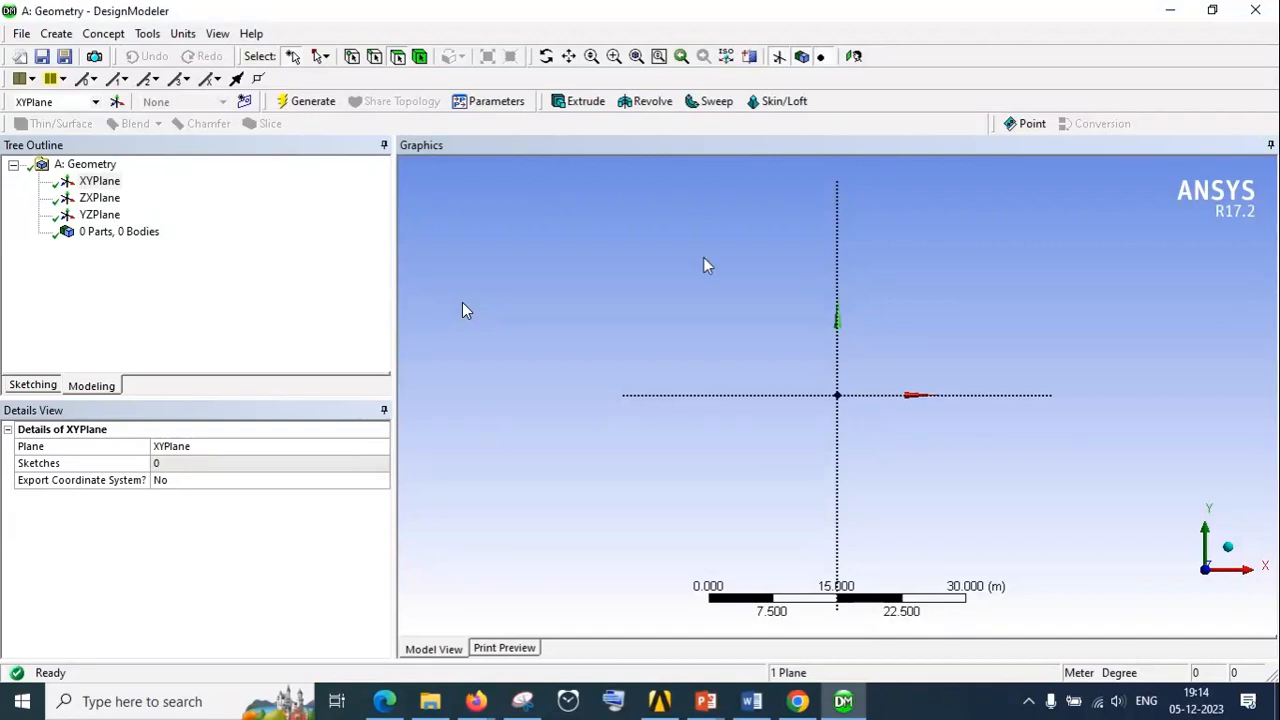
Sketch a rectangle about 38.5 m by 14.8 m on the XYPlane, above the X axis and crossing the Y axis
left_click(27, 389)
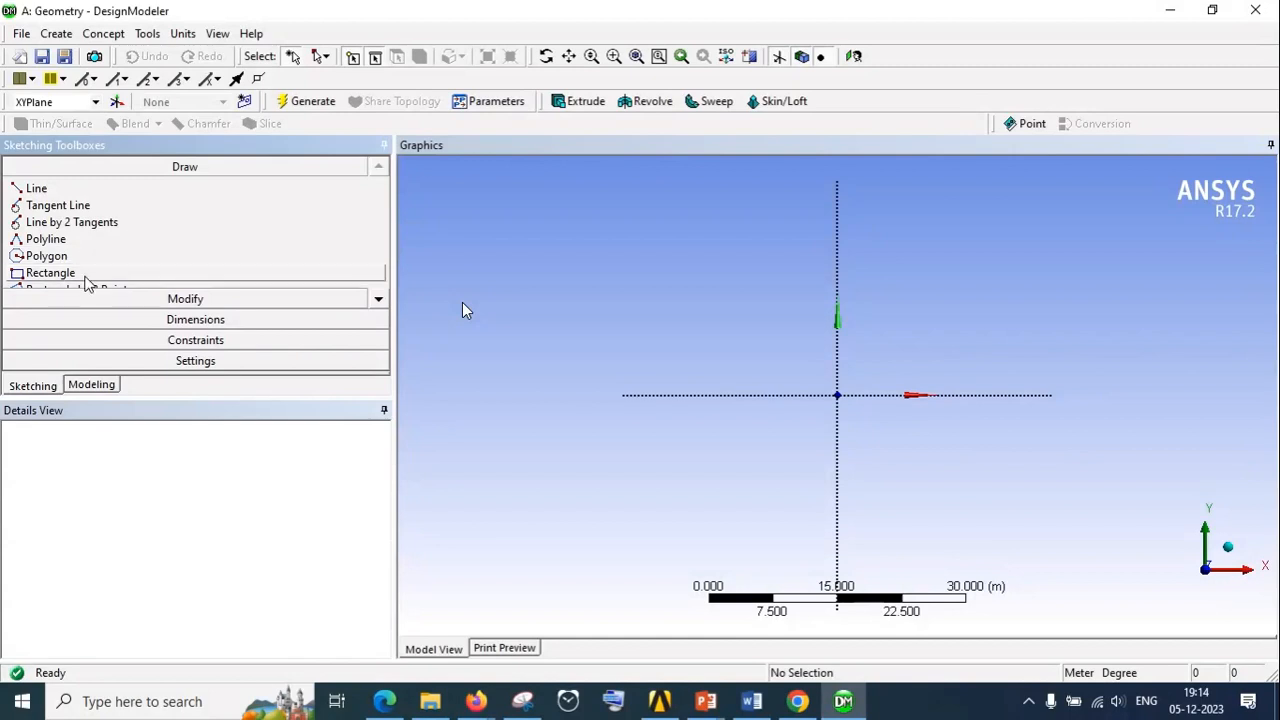
left_click(50, 279)
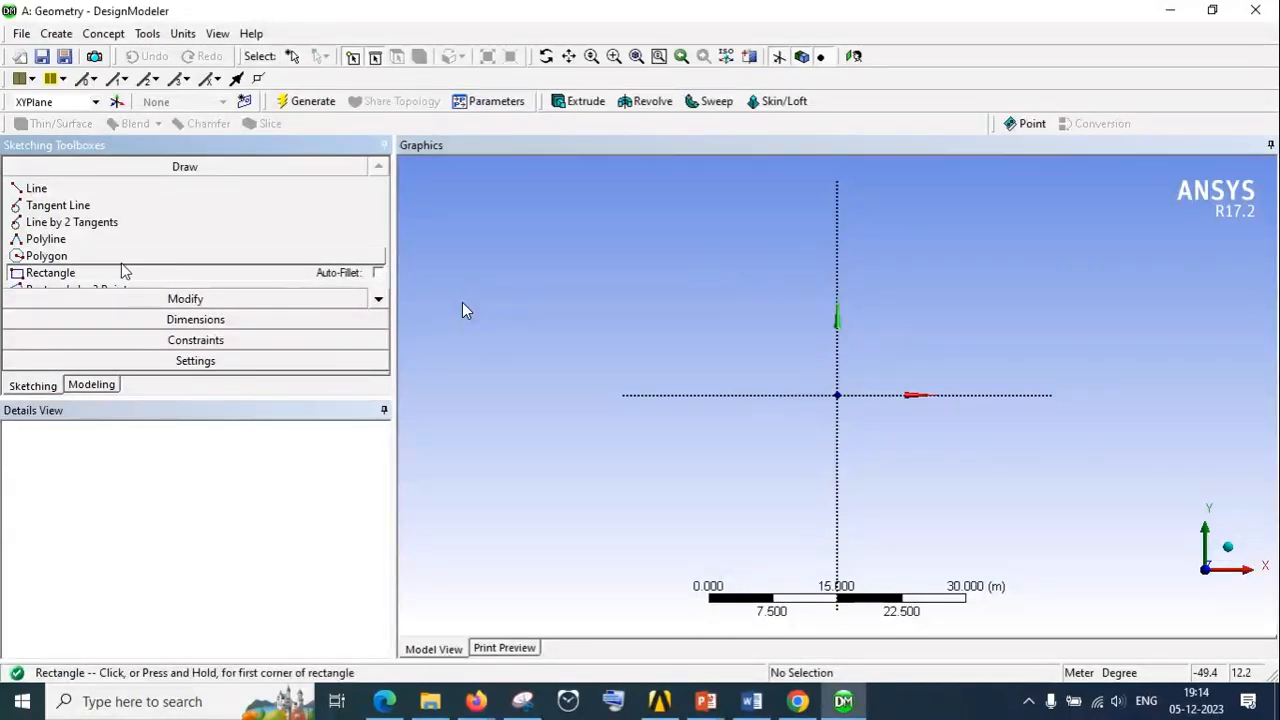
left_click(668, 244)
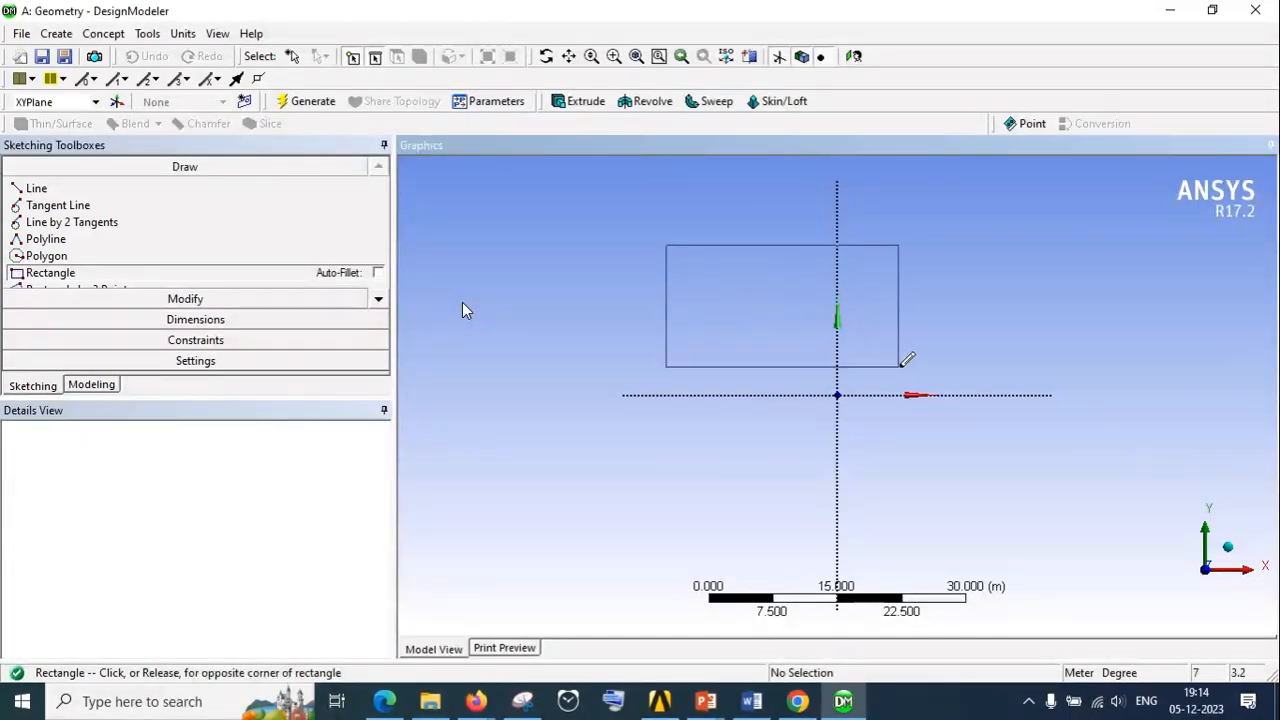
left_click(998, 373)
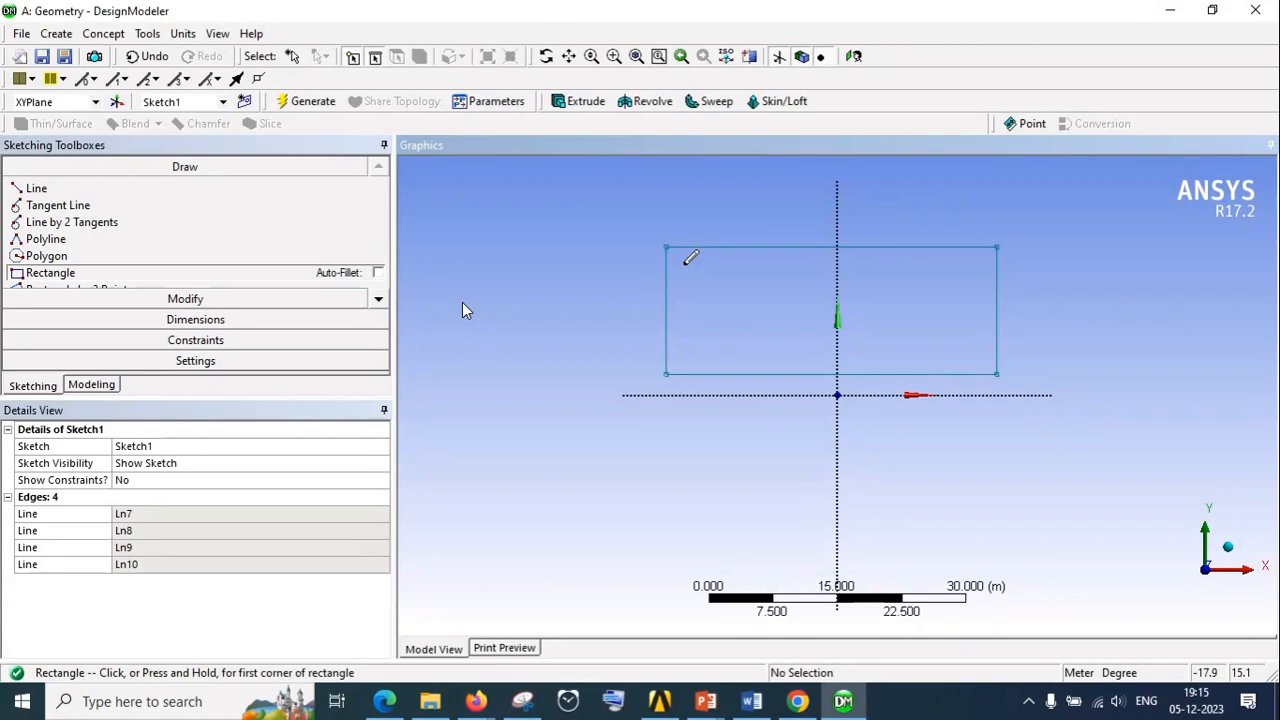
Add general dimensions to the rectangle's top edge and right edge
left_click(215, 304)
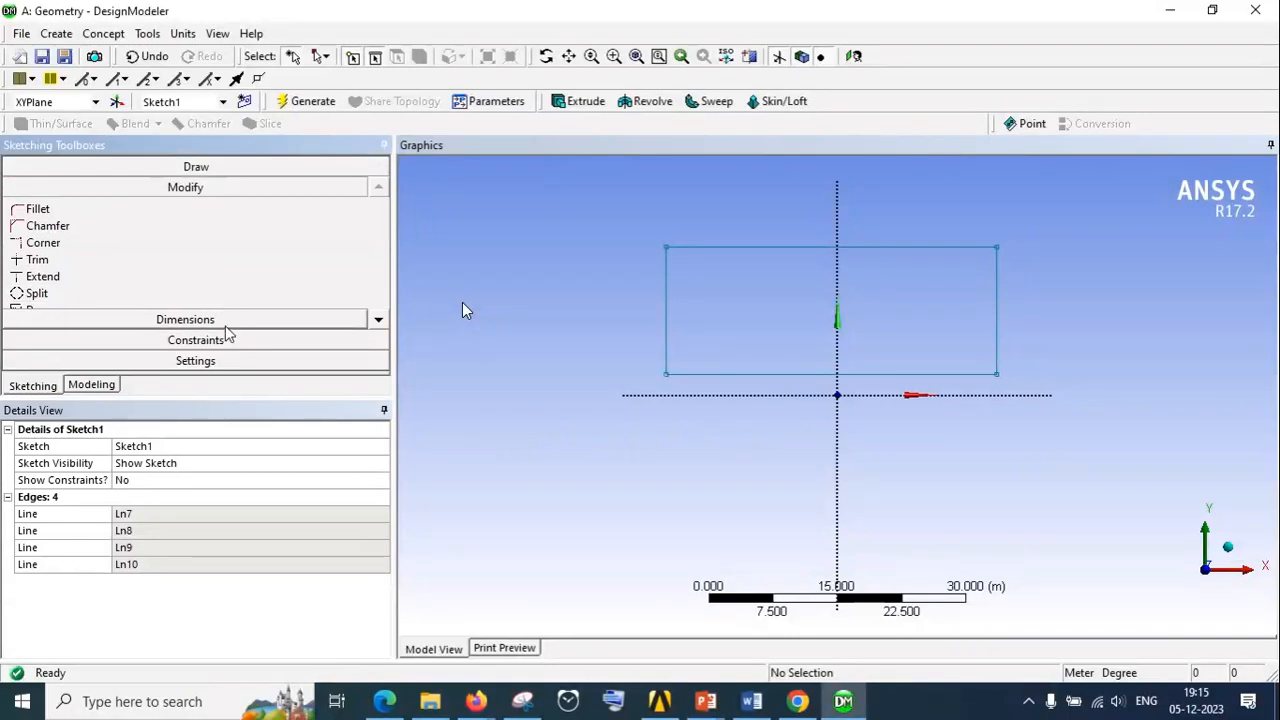
left_click(227, 321)
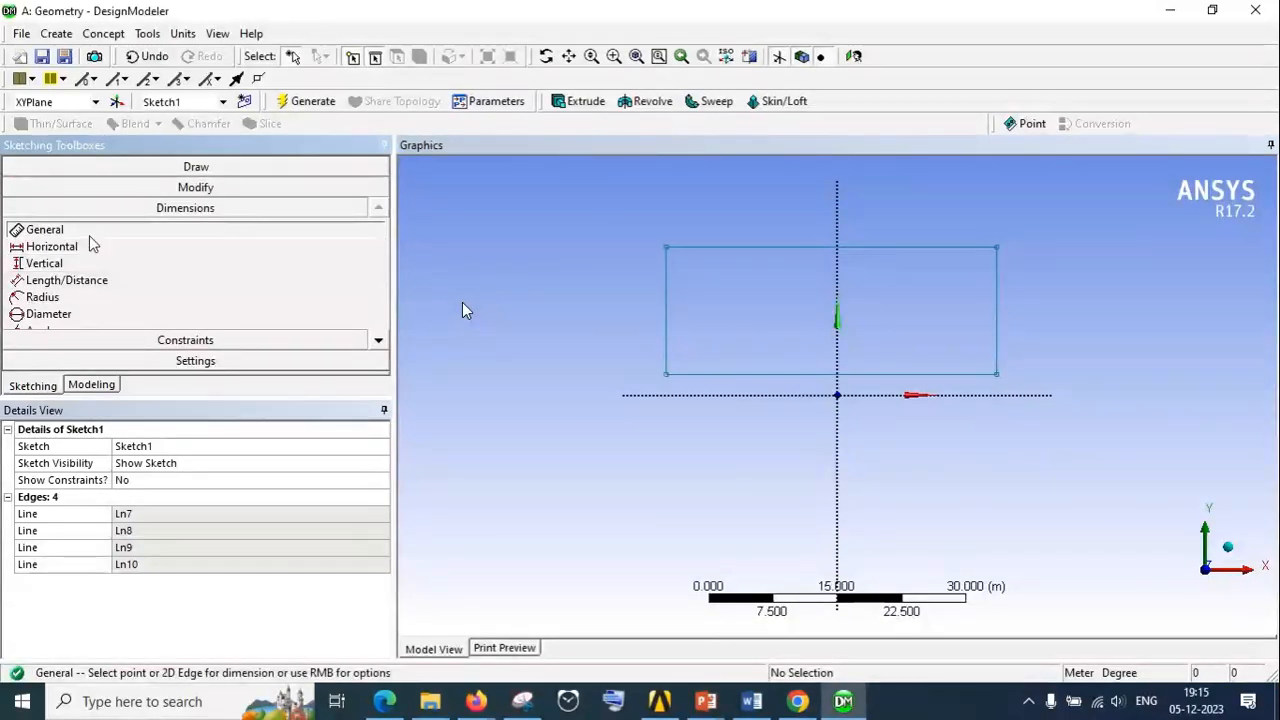
left_click(751, 248)
left_click(770, 223)
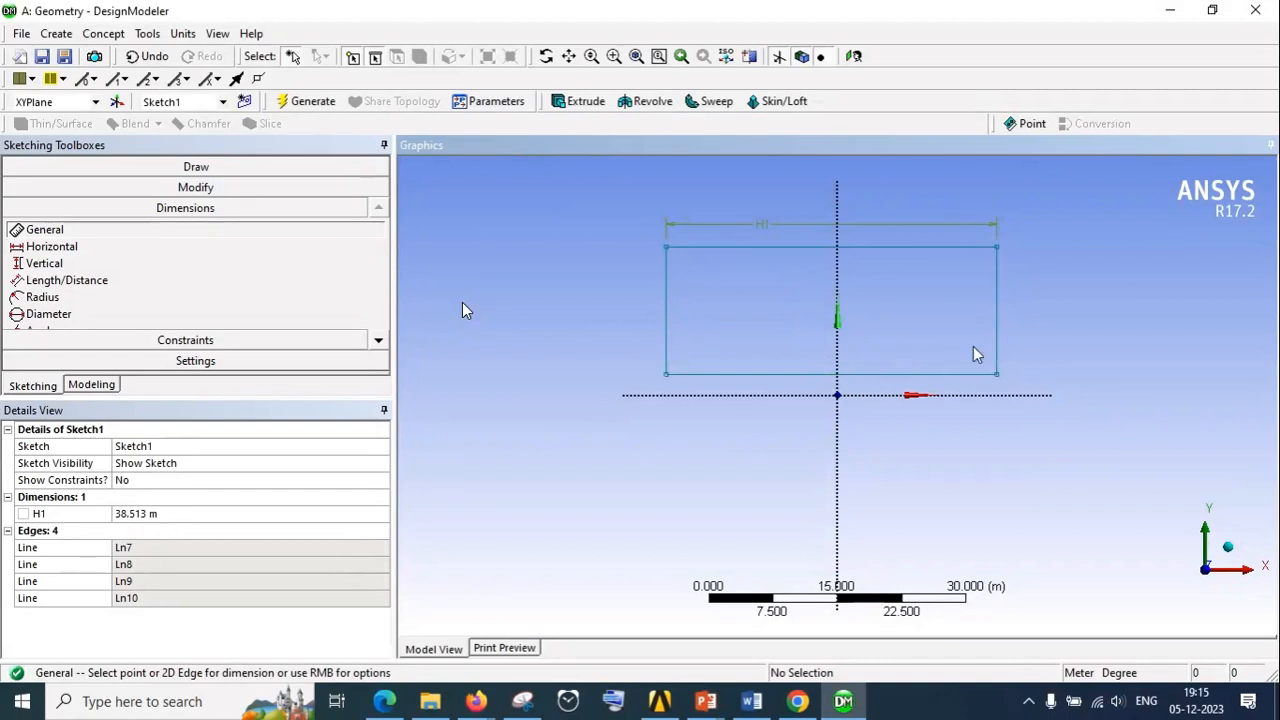
left_click(998, 331)
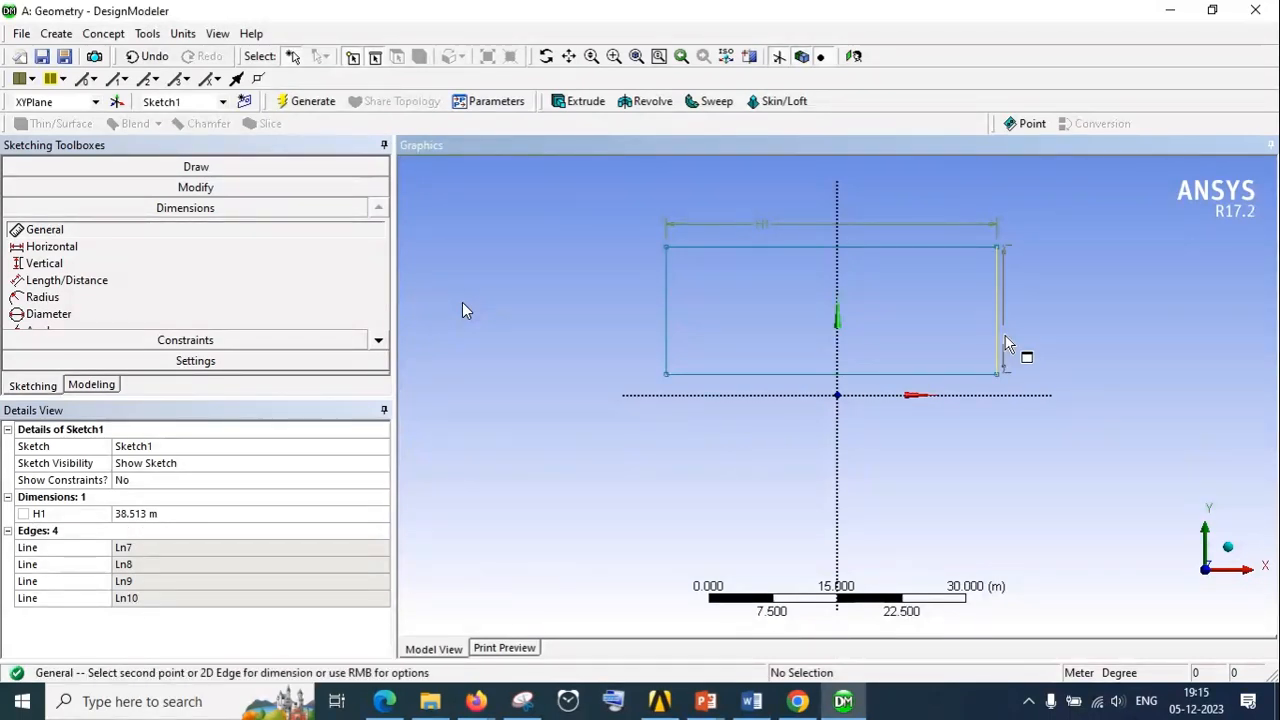
left_click(1097, 343)
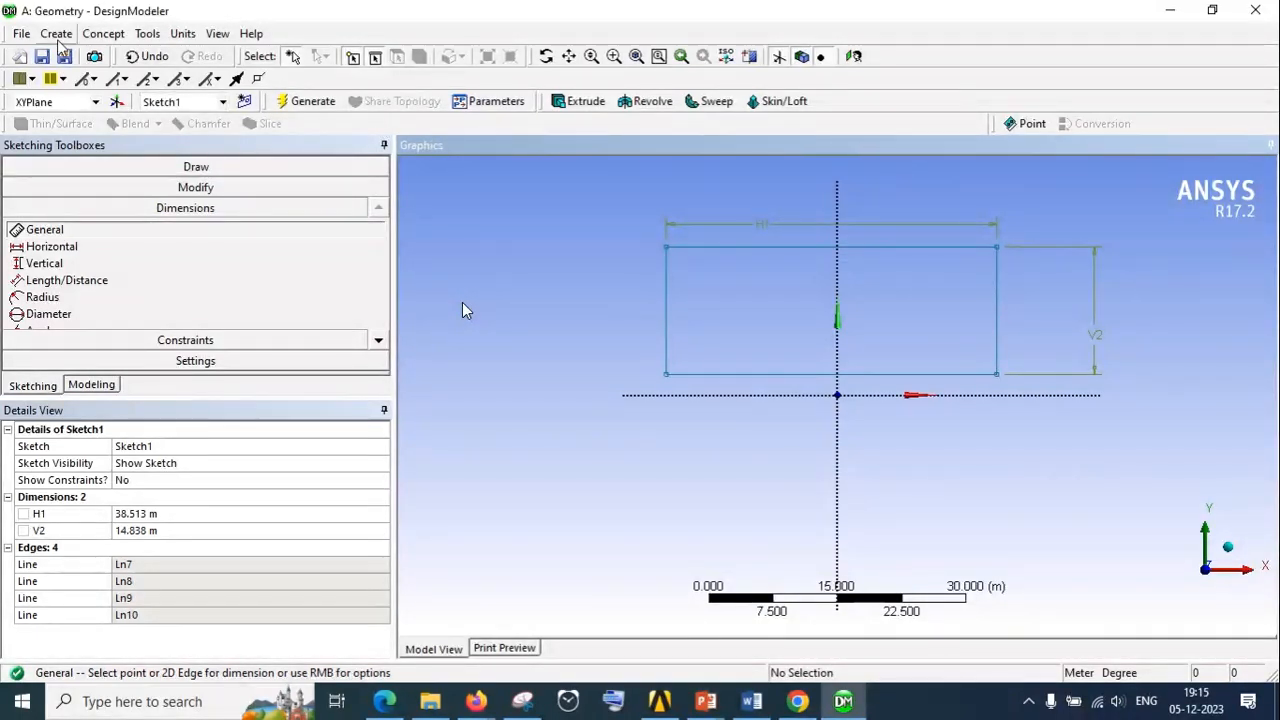
Set the rectangle's horizontal dimension H1 and vertical dimension V2 to 15 m each
left_click(183, 34)
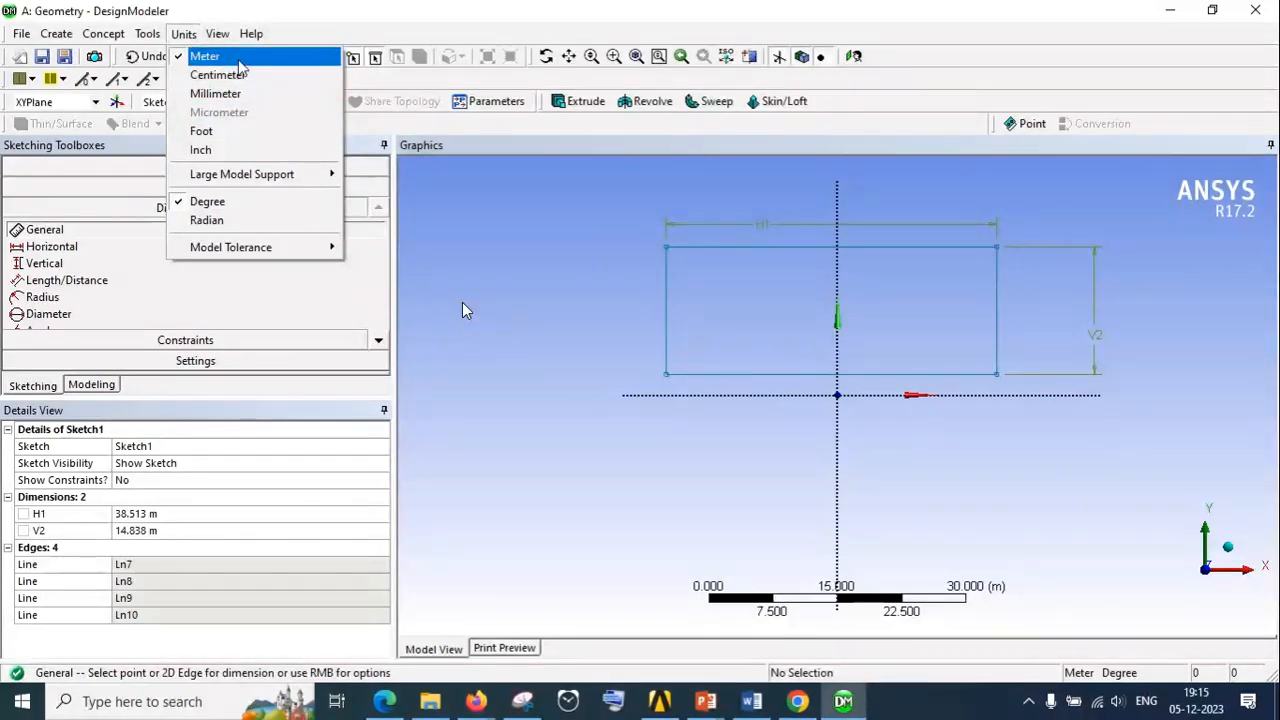
left_click(855, 428)
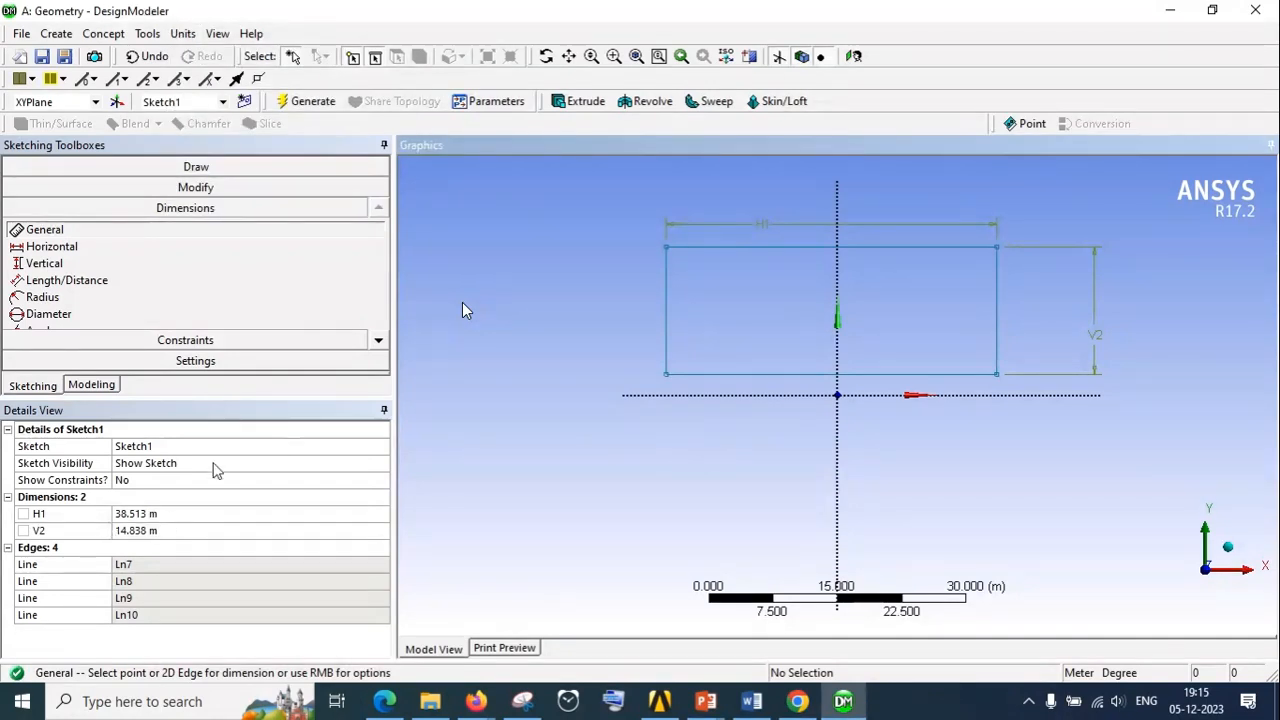
left_click(168, 513)
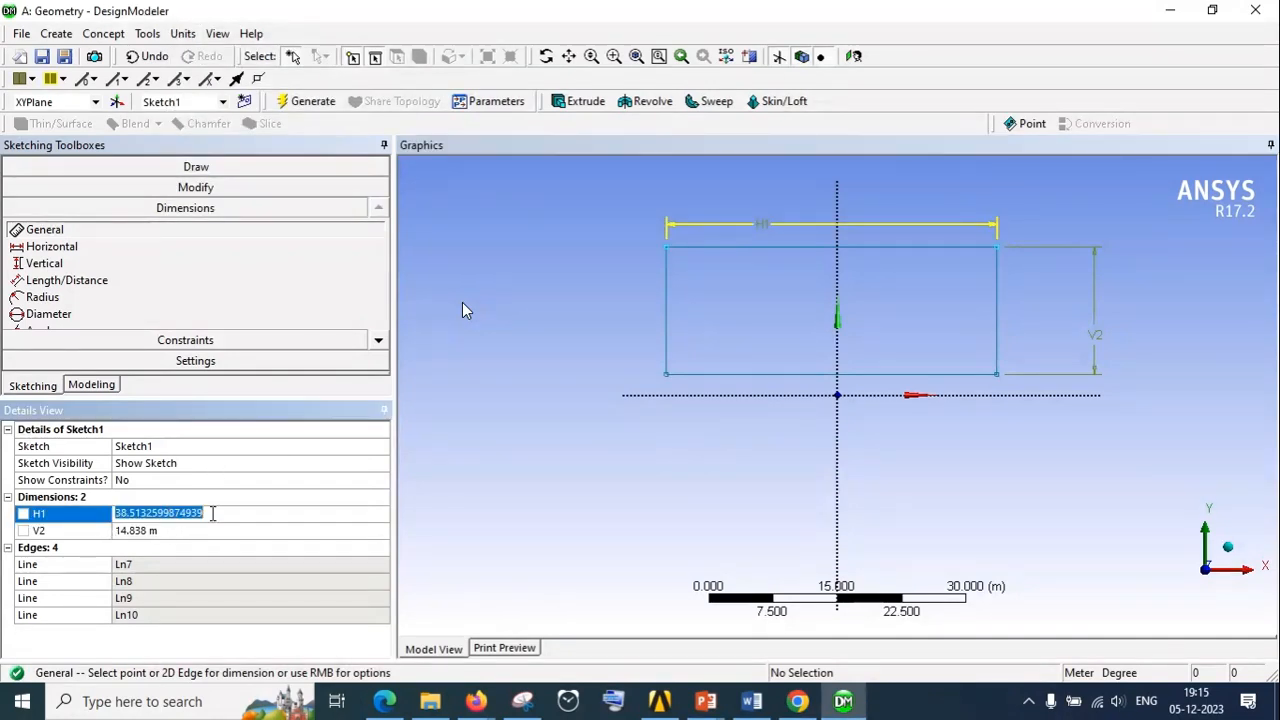
type("15")
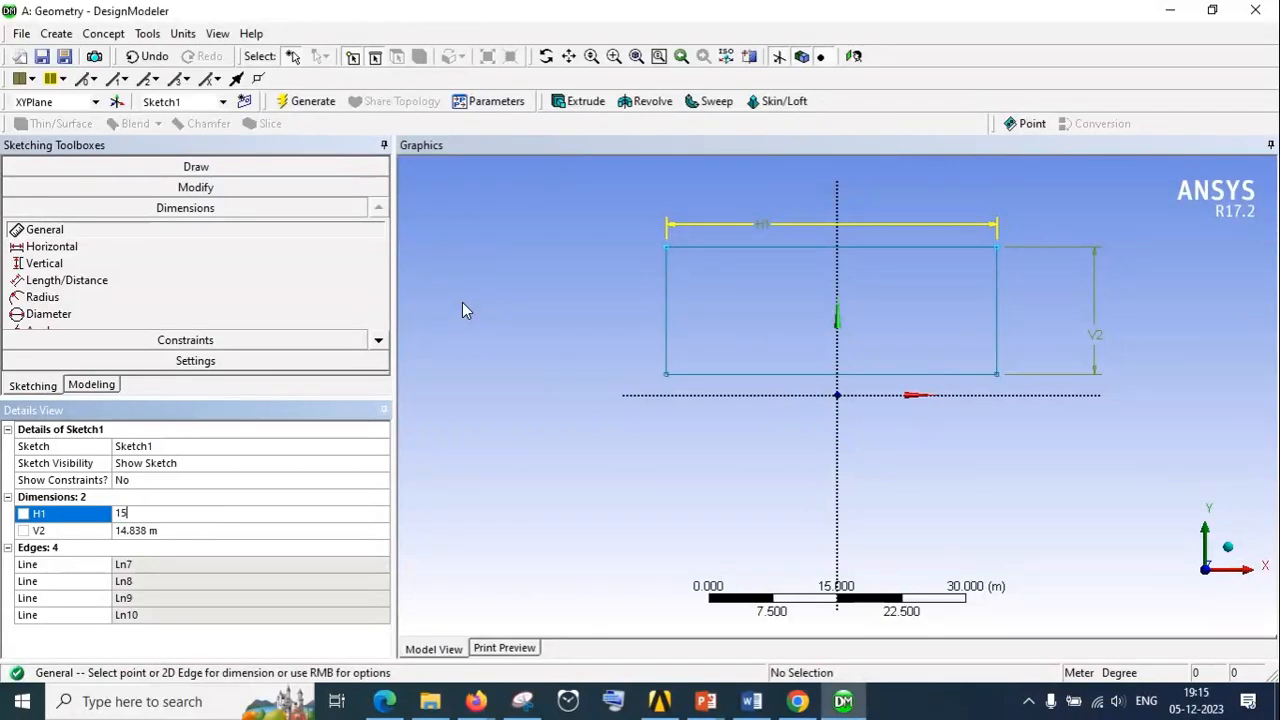
key("Return")
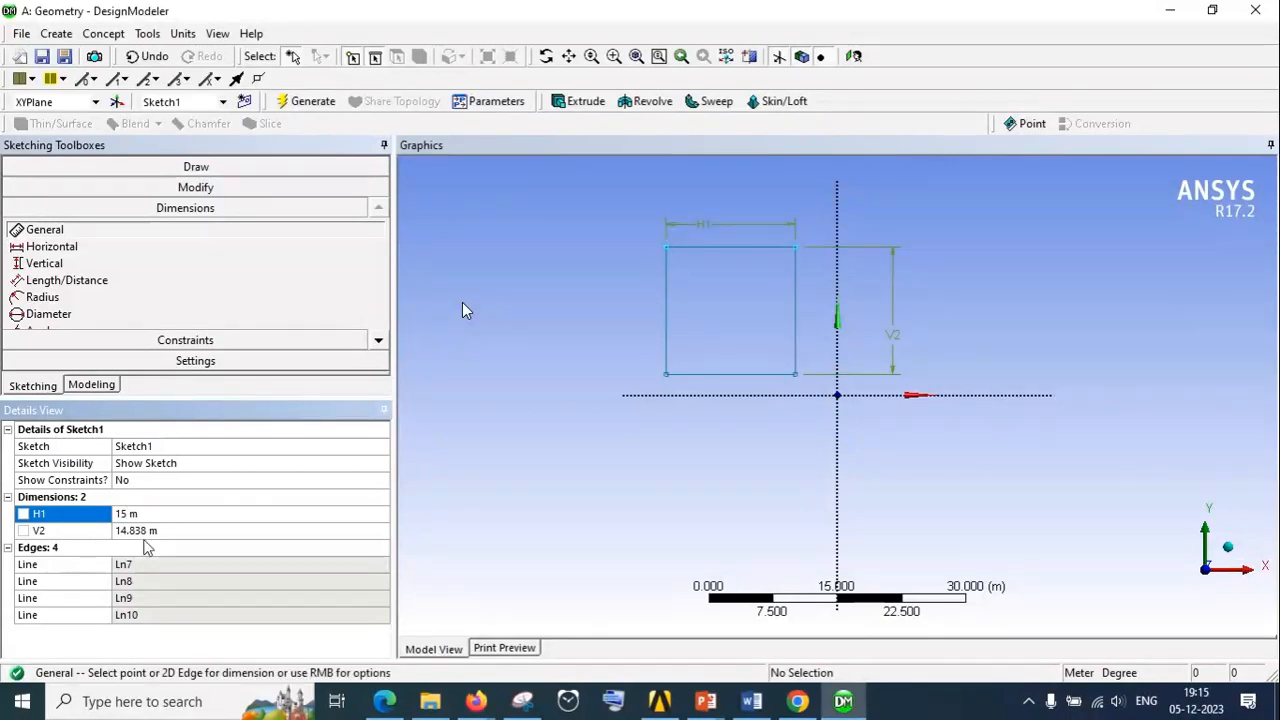
left_click(165, 533)
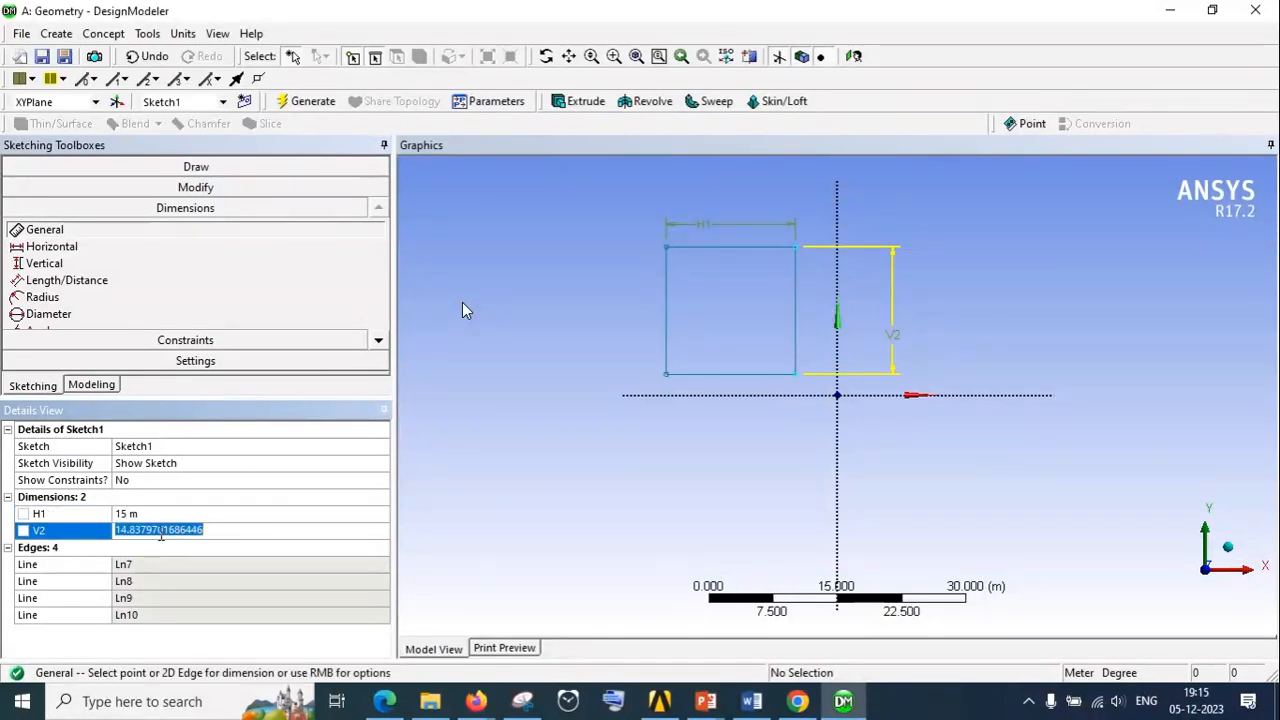
type("15")
key("Return")
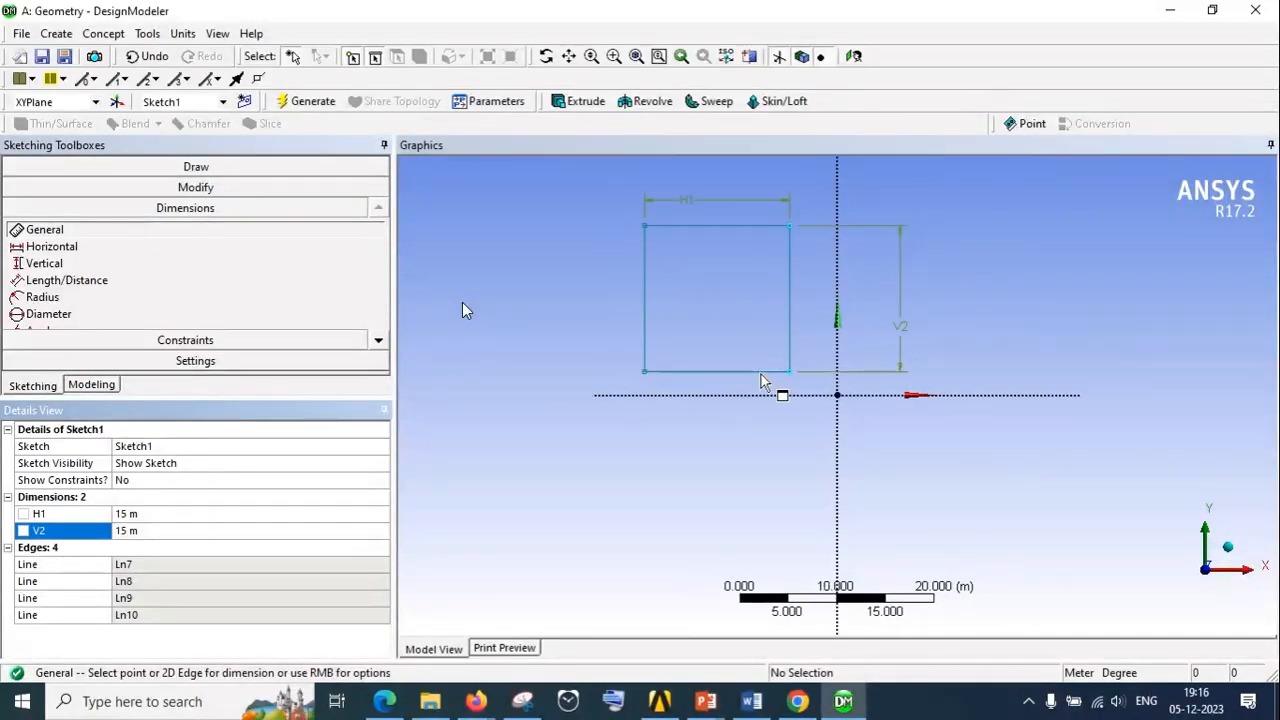
Examine the dimensioned square sketch and its plane axes at different zoom levels and viewing angles
scroll(931, 305, "up", 1)
scroll(818, 277, "up", 3)
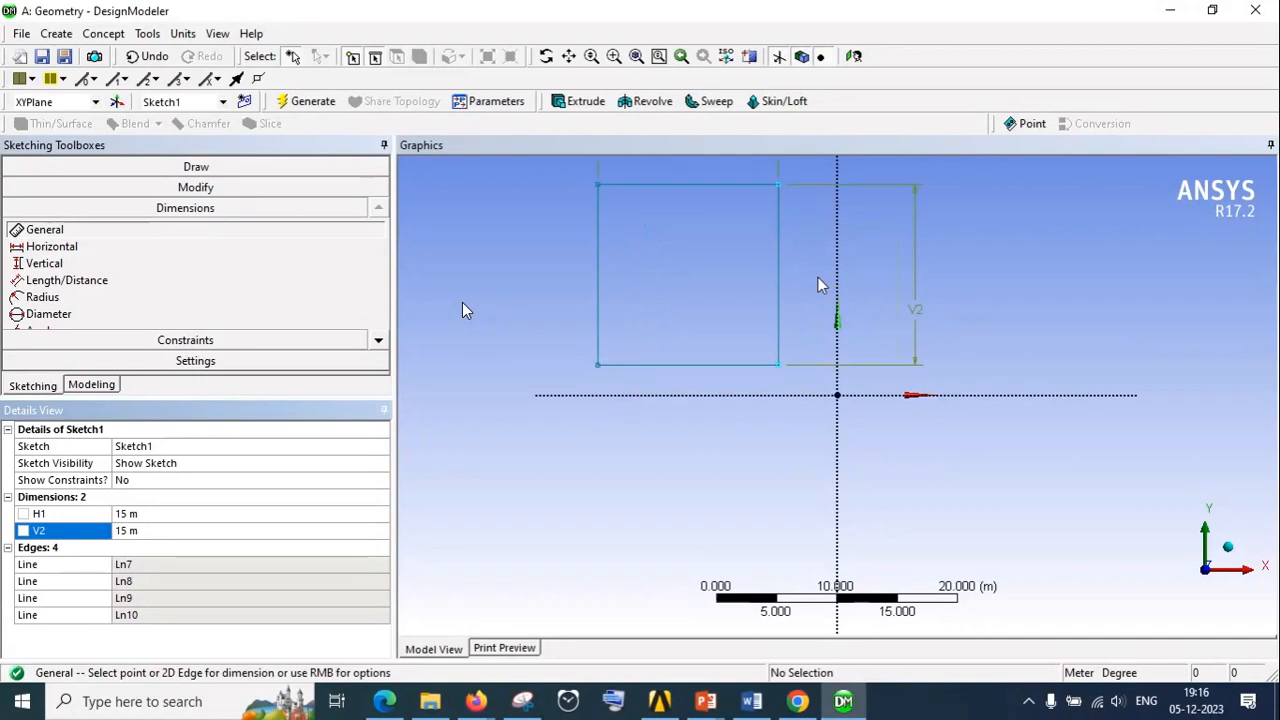
scroll(813, 274, "up", 8)
scroll(816, 280, "down", 7)
scroll(818, 288, "down", 3)
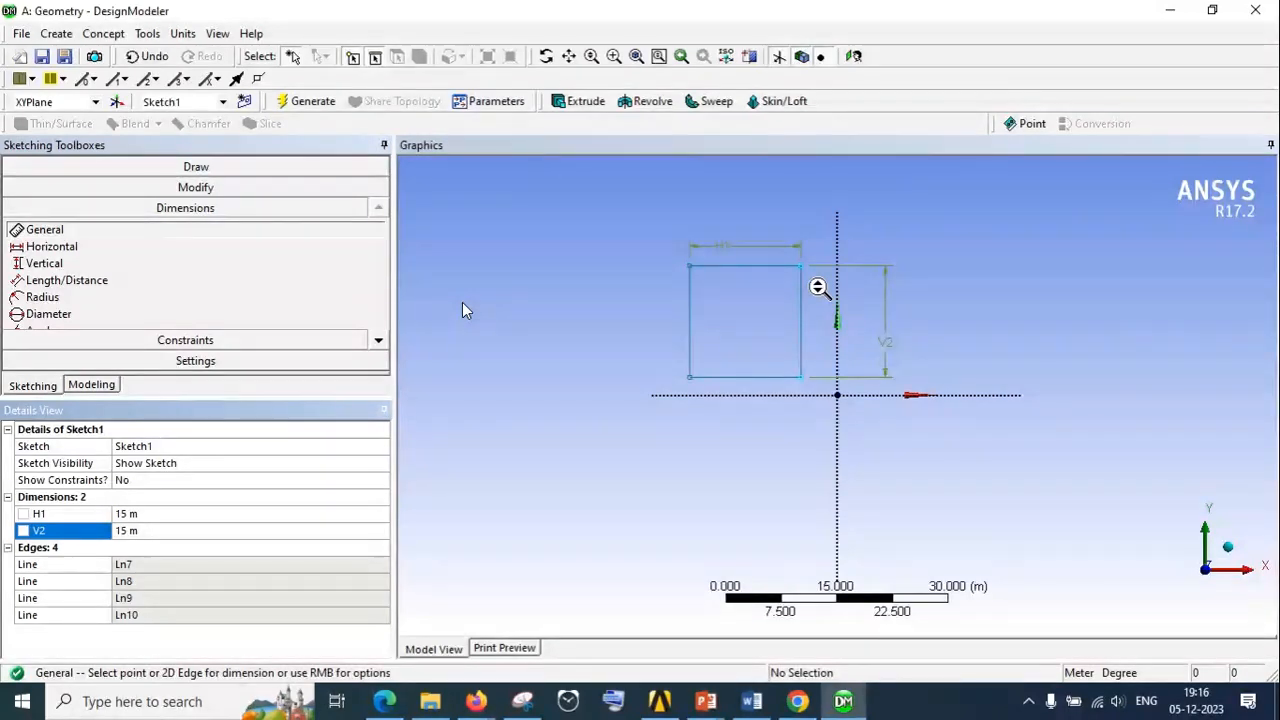
scroll(817, 340, "up", 3)
scroll(817, 362, "up", 1)
scroll(716, 294, "up", 3)
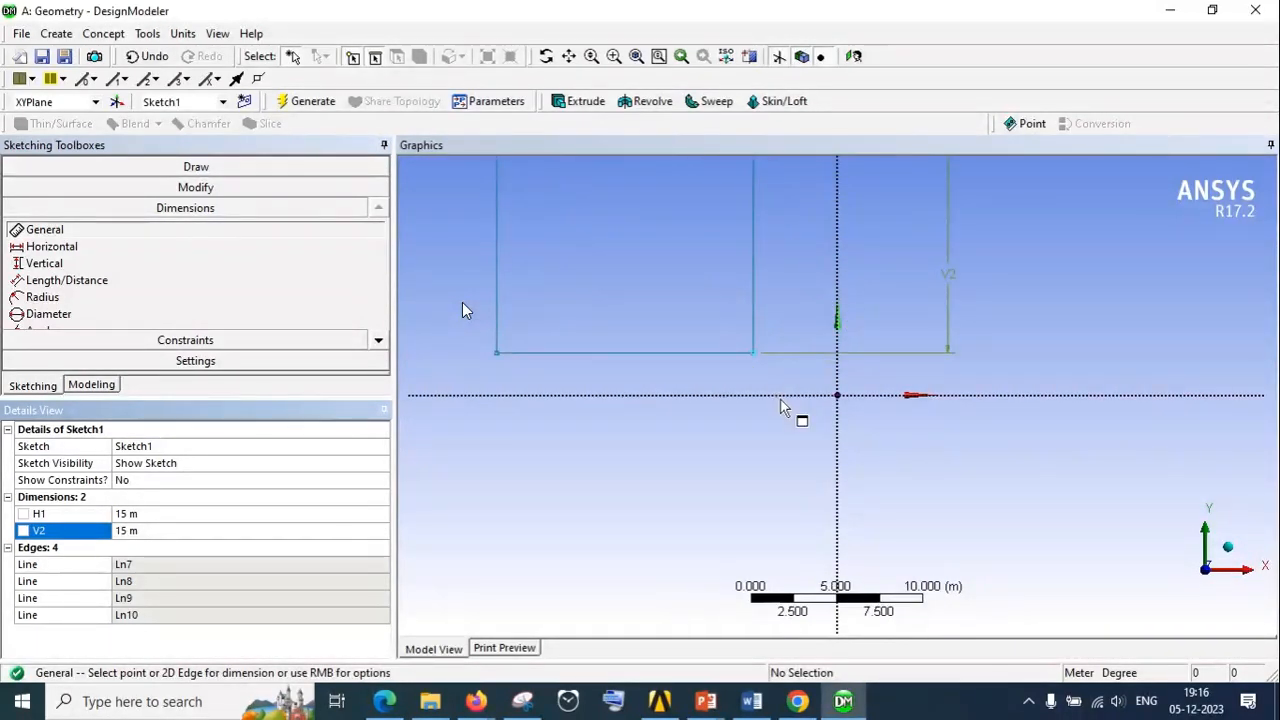
scroll(716, 392, "down", 5)
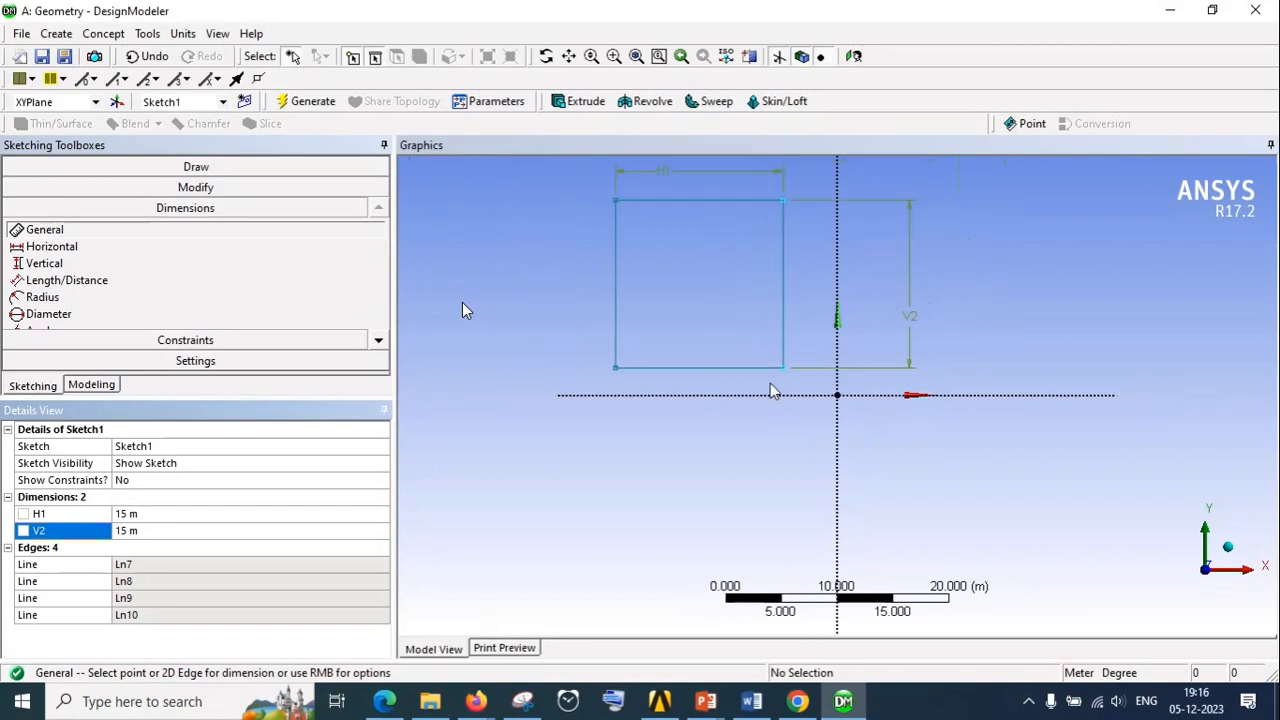
scroll(754, 364, "up", 3)
scroll(754, 364, "down", 2)
mouse_move(862, 340)
middle_mouse_down()
mouse_move(871, 309)
mouse_move(906, 454)
mouse_move(854, 337)
mouse_move(858, 276)
mouse_move(871, 343)
mouse_move(872, 330)
middle_mouse_up()
mouse_move(779, 424)
middle_mouse_down()
mouse_move(680, 469)
mouse_move(629, 446)
mouse_move(877, 434)
middle_mouse_up()
mouse_move(993, 422)
middle_mouse_down()
mouse_move(1066, 423)
mouse_move(1246, 389)
mouse_move(853, 422)
mouse_move(1015, 418)
mouse_move(951, 397)
mouse_move(1160, 371)
mouse_move(889, 418)
mouse_move(977, 417)
mouse_move(986, 400)
mouse_move(820, 410)
mouse_move(891, 426)
mouse_move(737, 477)
mouse_move(858, 485)
mouse_move(831, 511)
mouse_move(922, 528)
middle_mouse_up()
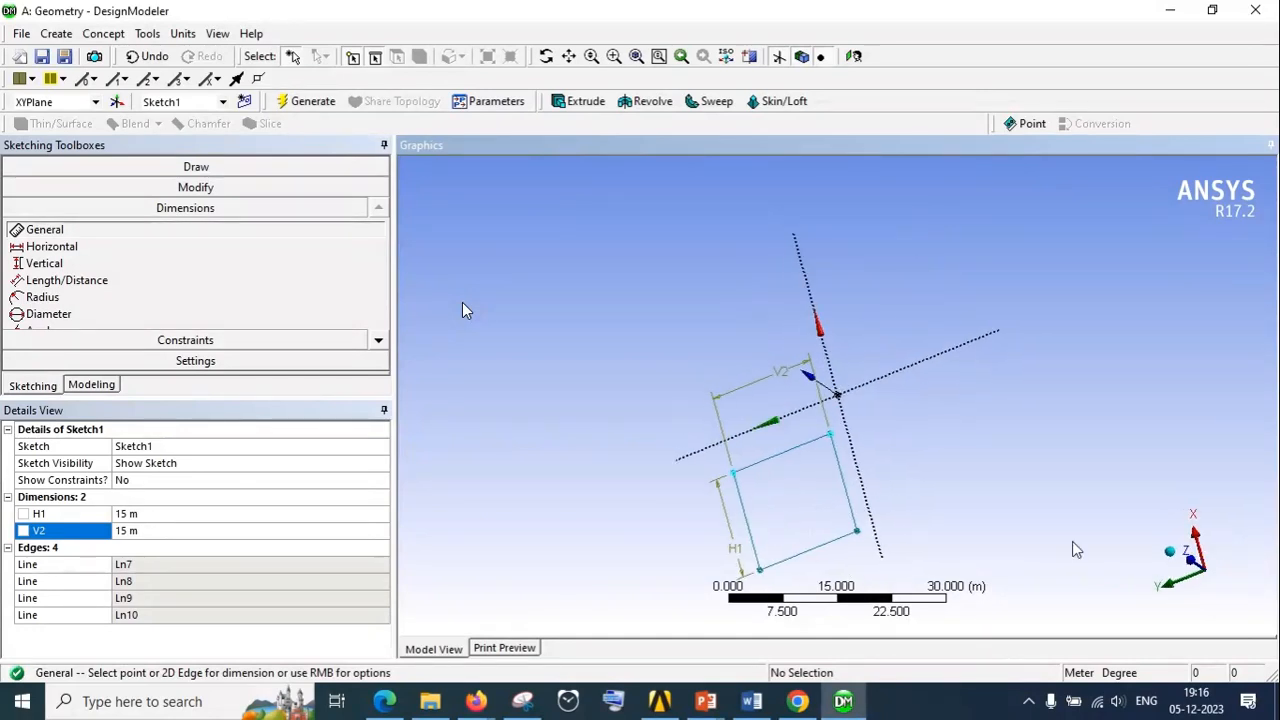
Hide the plane axes in the graphics view so only the dimensioned sketch is displayed
left_click(784, 56)
mouse_move(838, 343)
middle_mouse_down()
mouse_move(963, 229)
mouse_move(909, 346)
mouse_move(937, 294)
middle_mouse_up()
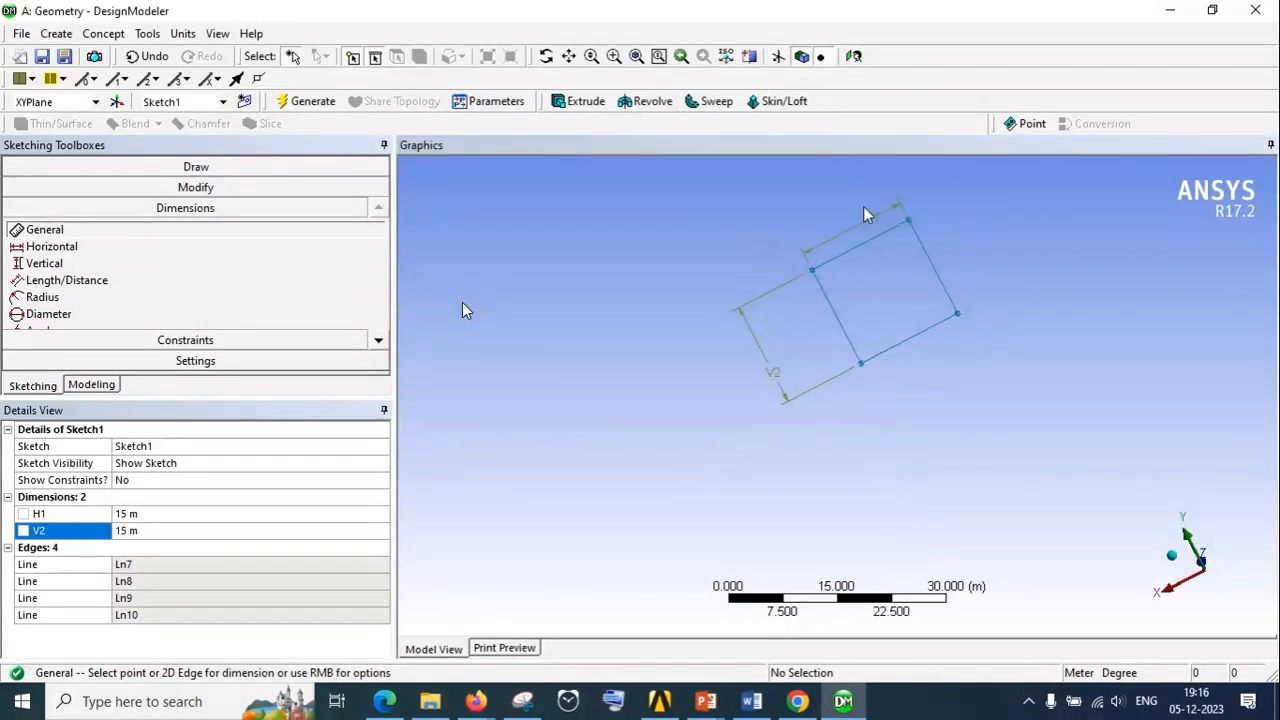
Look straight at the sketch plane and inspect the dimensioned square at different zoom levels
left_click(853, 57)
scroll(860, 301, "down", 1)
scroll(860, 301, "up", 2)
scroll(782, 360, "down", 6)
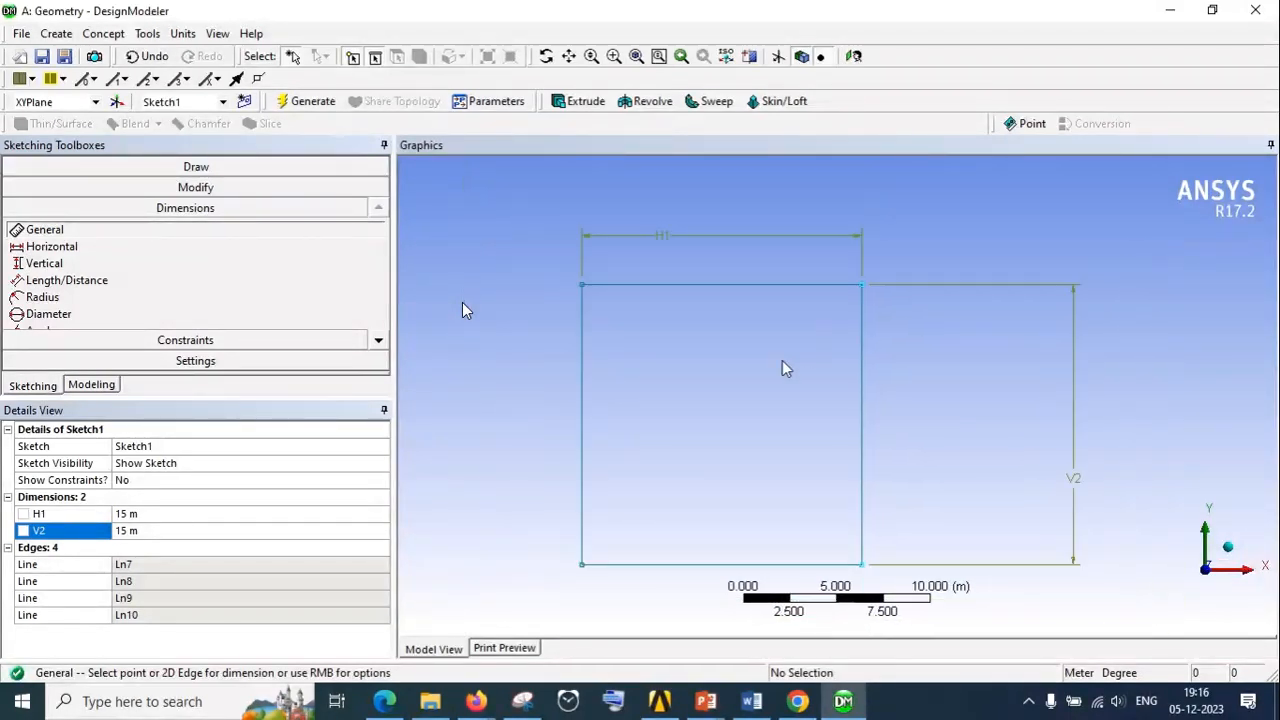
scroll(803, 486, "up", 3)
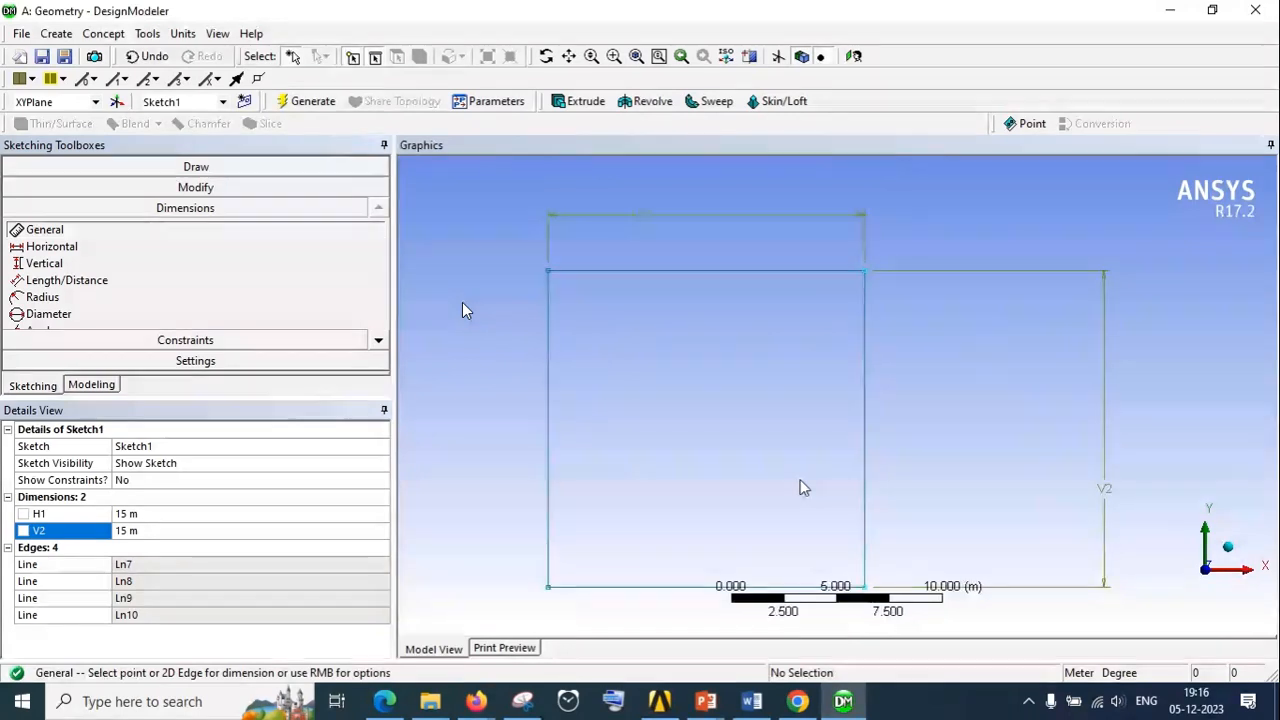
scroll(800, 484, "down", 2)
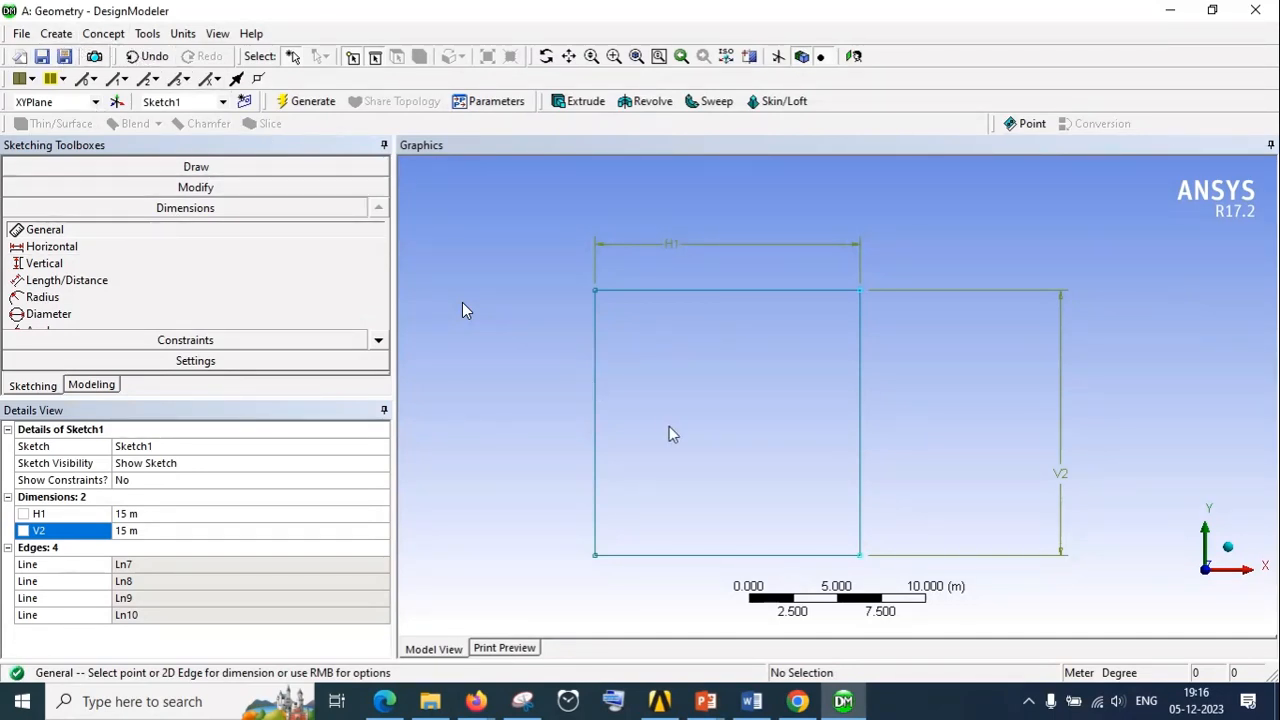
Generate a surface with Surfaces From Sketches, showing the plane display again and using the square sketch as the base object
left_click(100, 36)
left_click(150, 169)
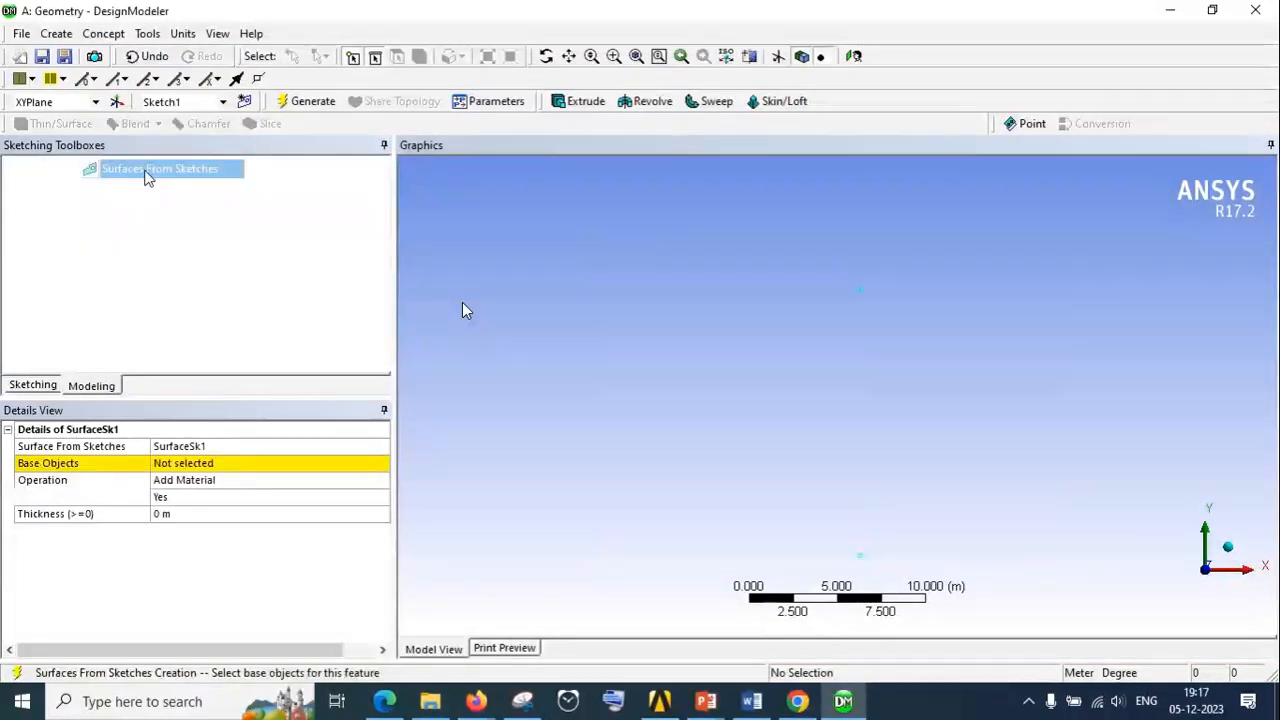
left_click(100, 232)
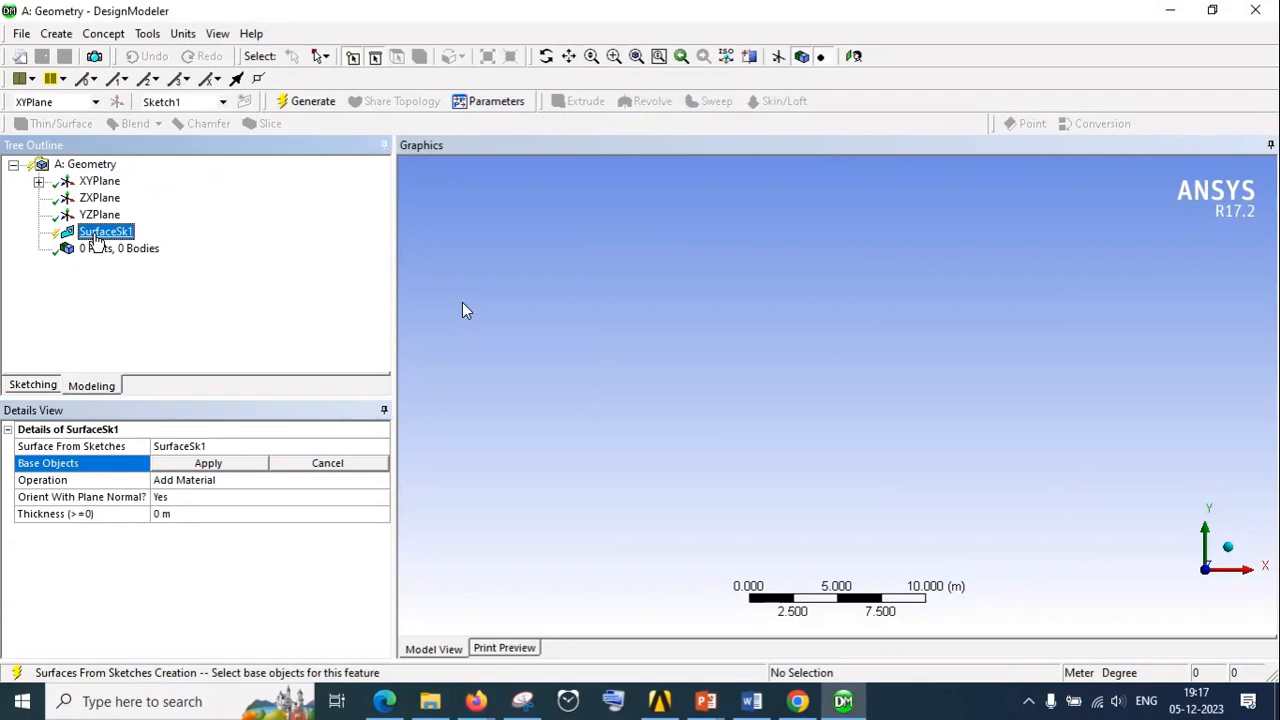
scroll(786, 252, "down", 5)
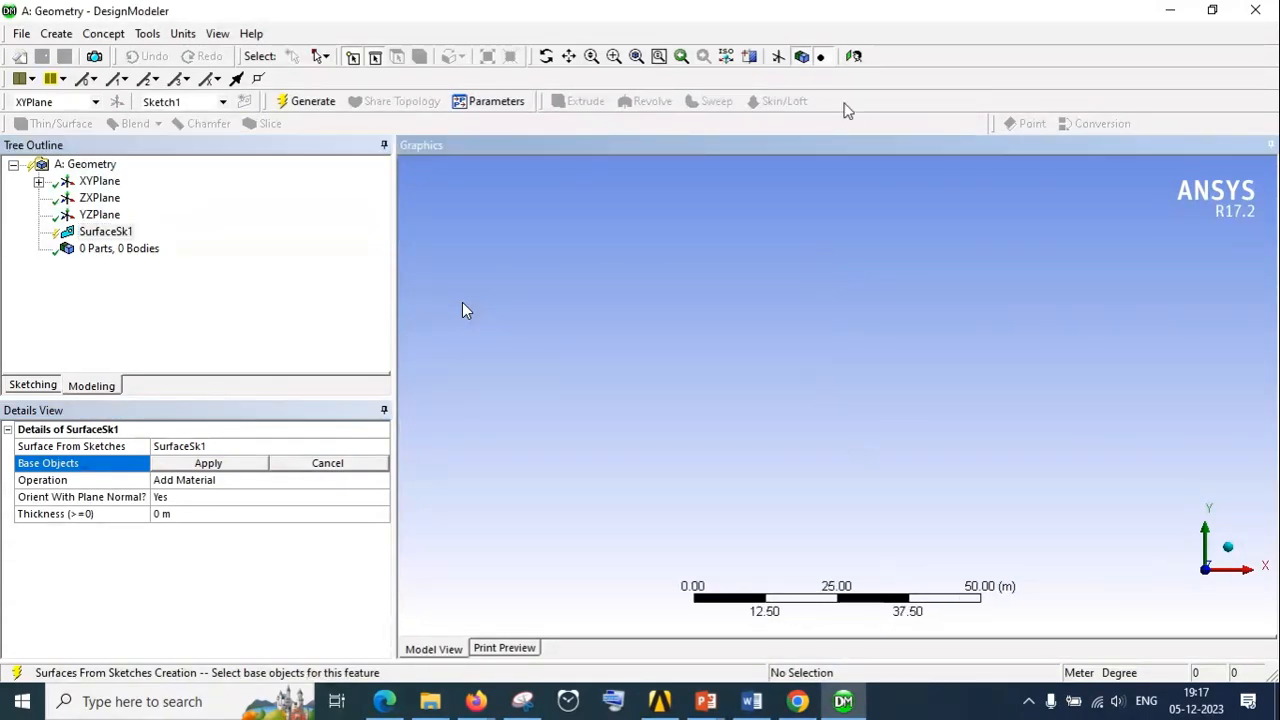
left_click(779, 56)
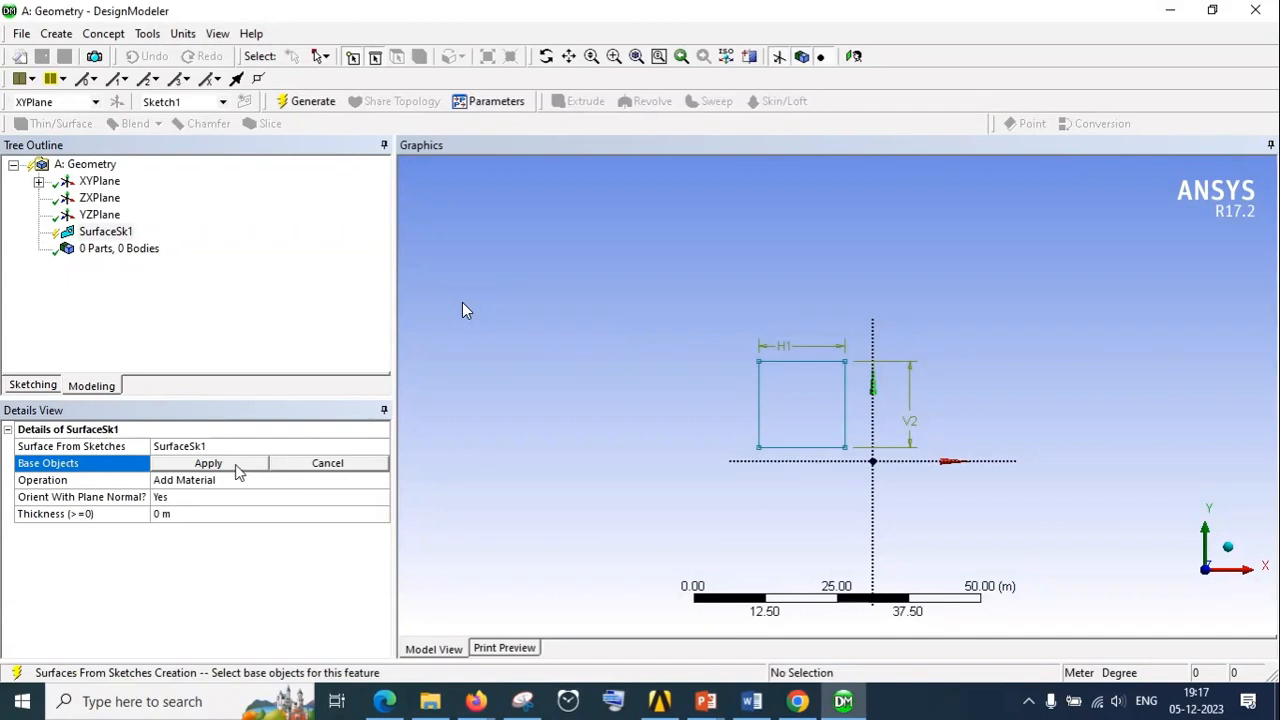
left_click(783, 361)
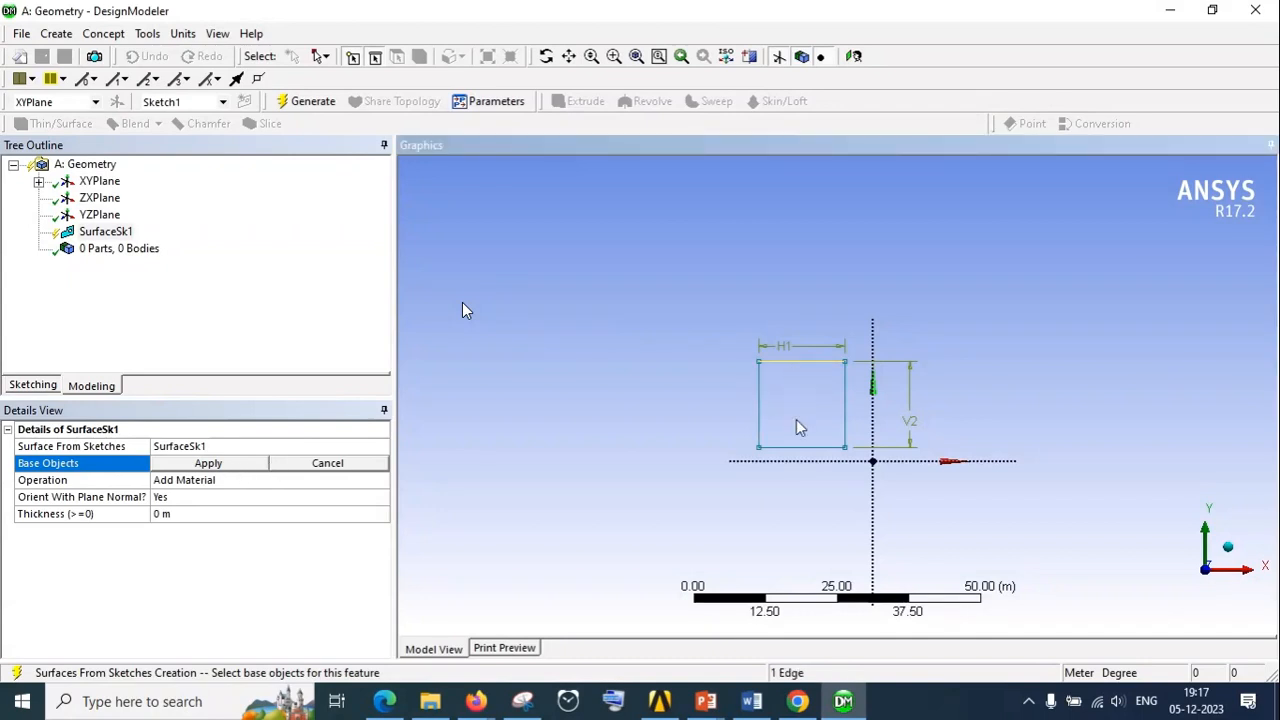
left_click(229, 464)
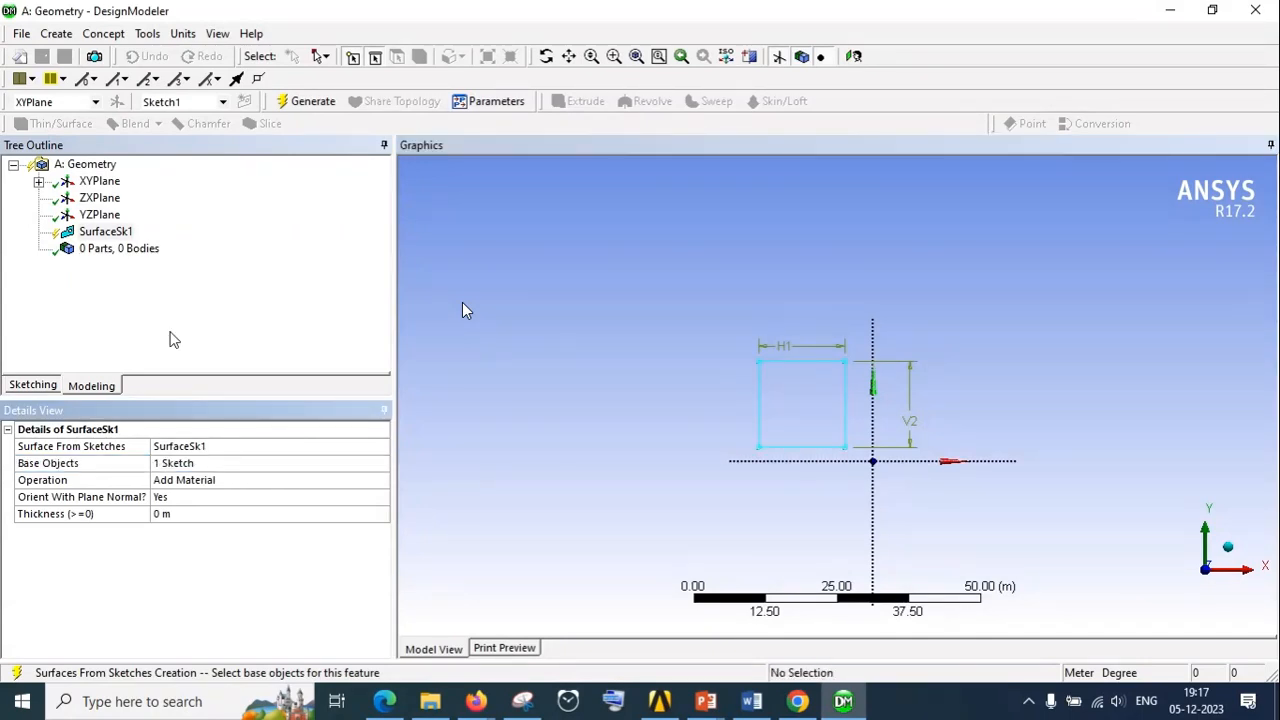
left_click(290, 103)
middle_click_drag(884, 395, 892, 368)
scroll(462, 310, "up", 5)
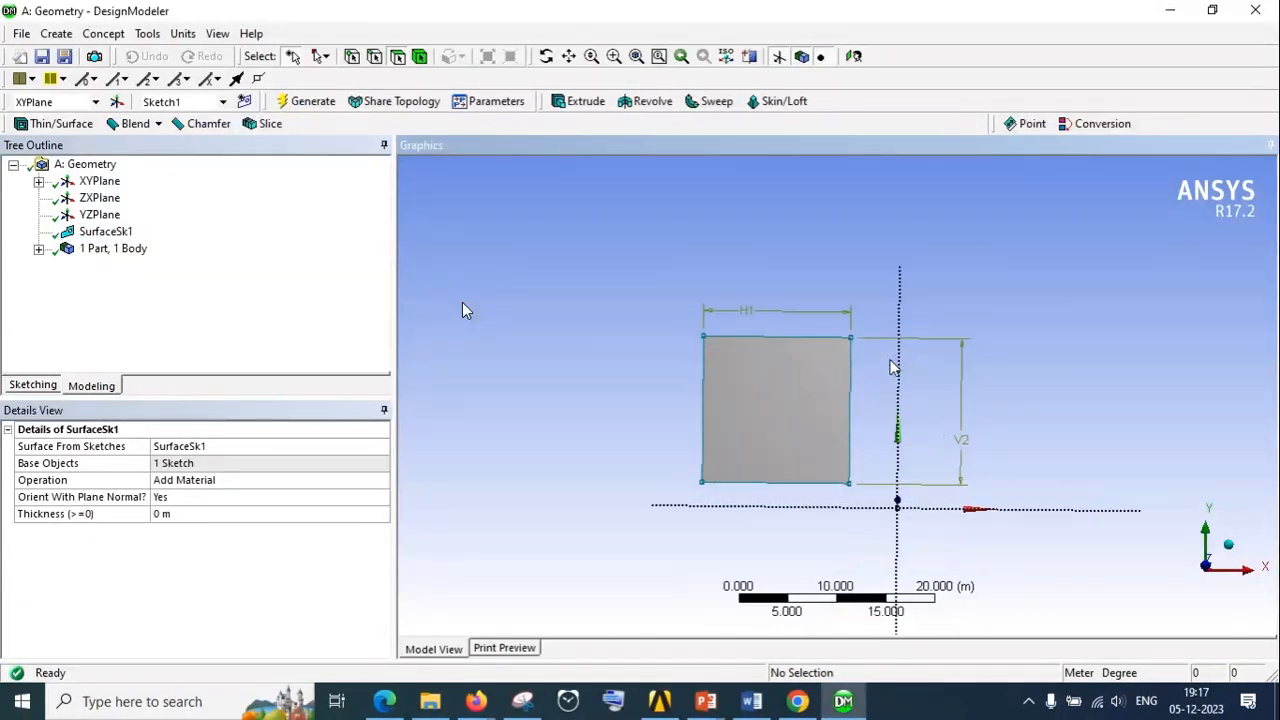
Examine the source sketch under the surface feature and the surface body's details, including its Fluid/Solid setting
left_click(84, 234)
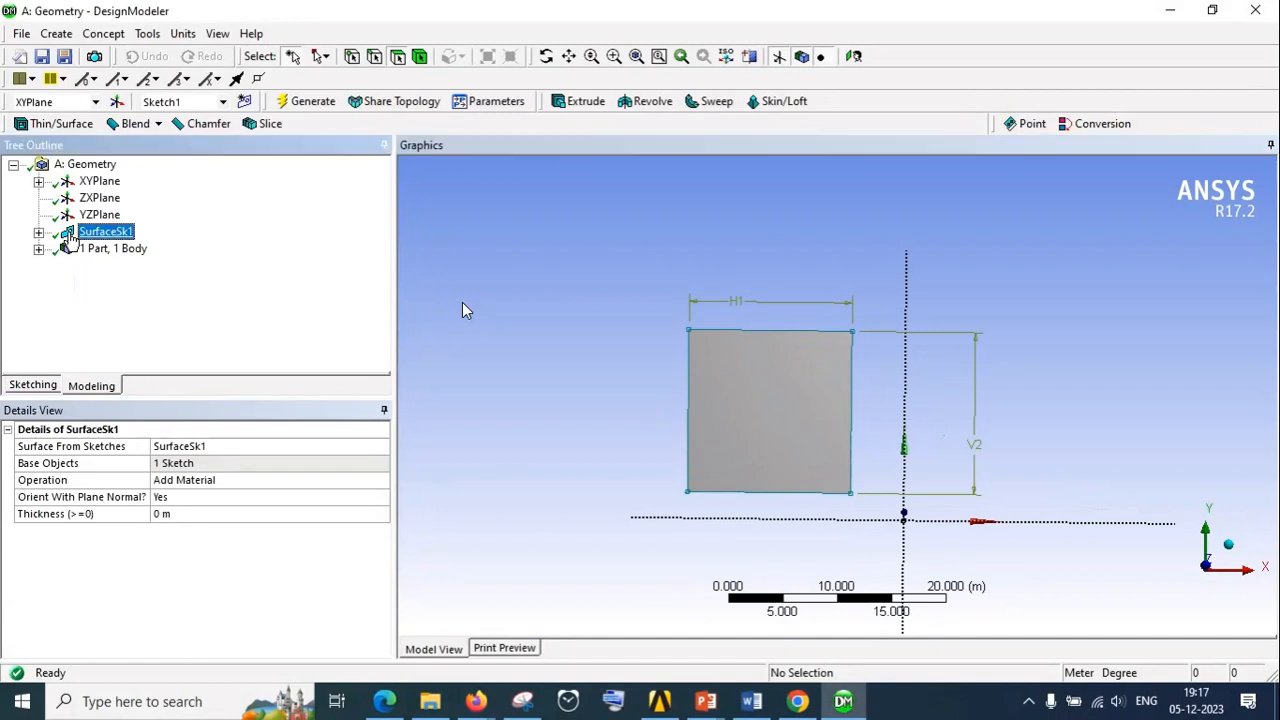
left_click(39, 233)
left_click(115, 248)
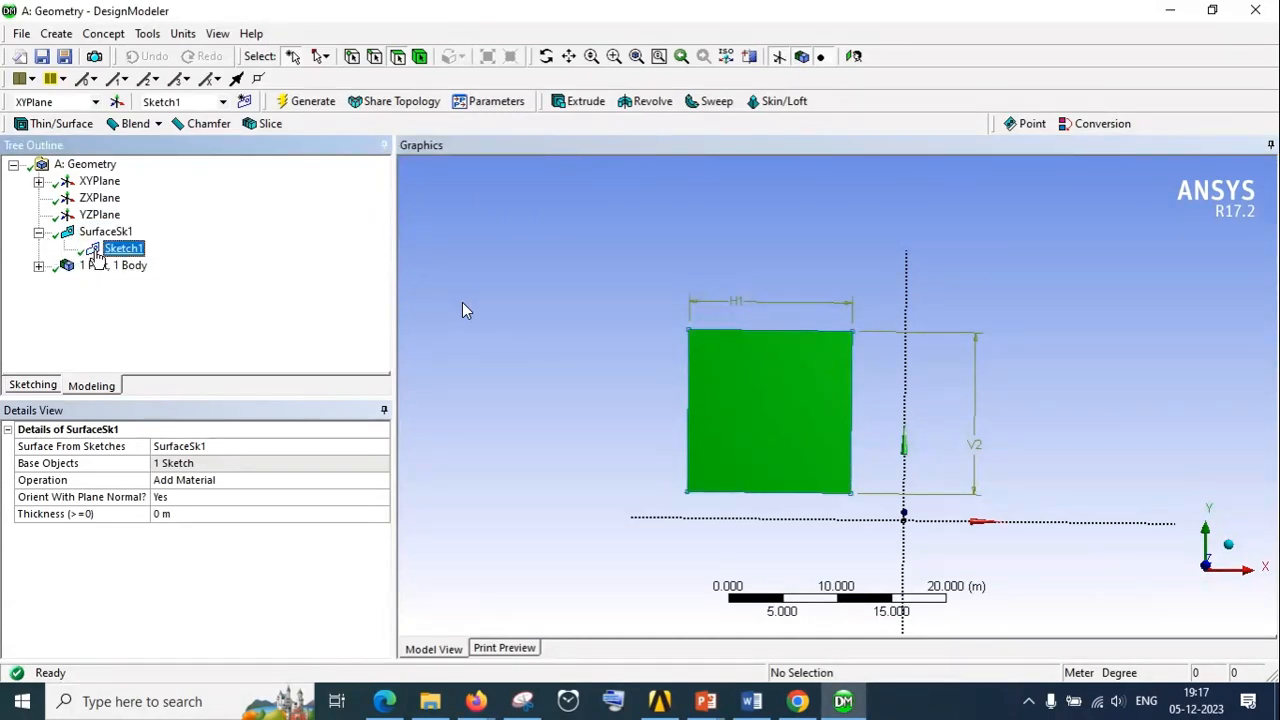
left_click(38, 265)
left_click(128, 283)
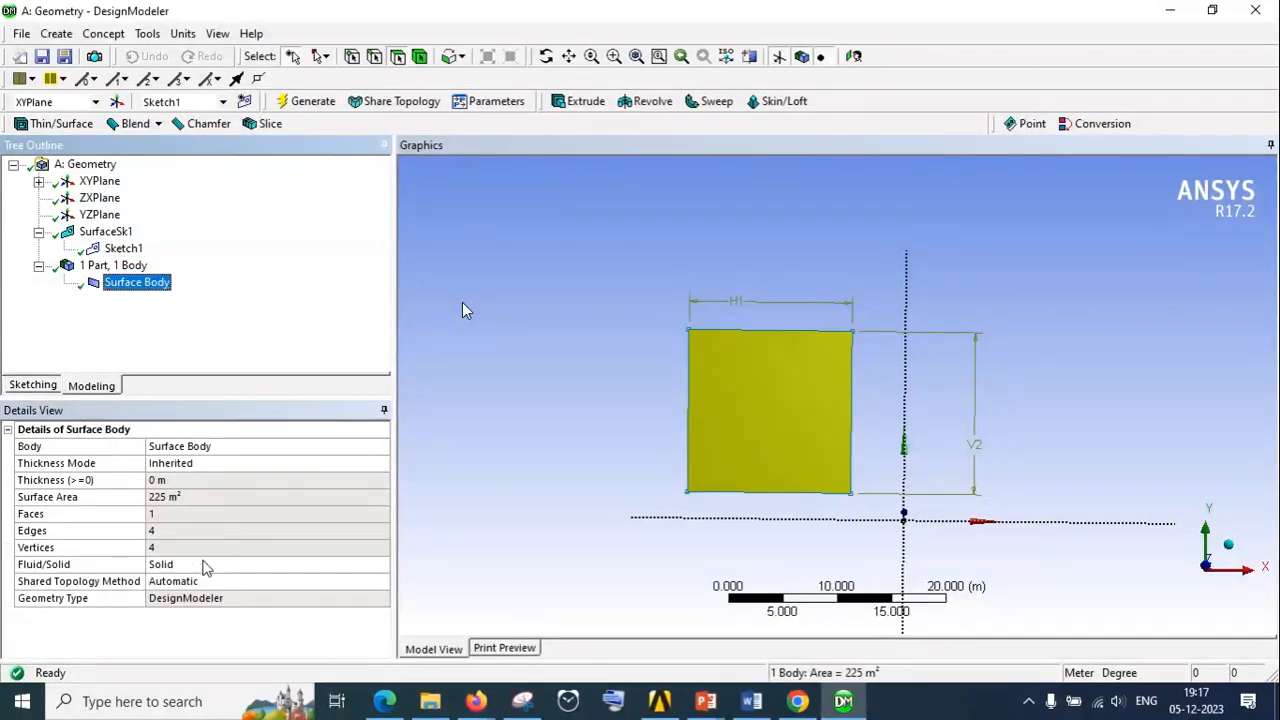
left_click(210, 565)
scroll(724, 353, "up", 4)
scroll(724, 353, "down", 4)
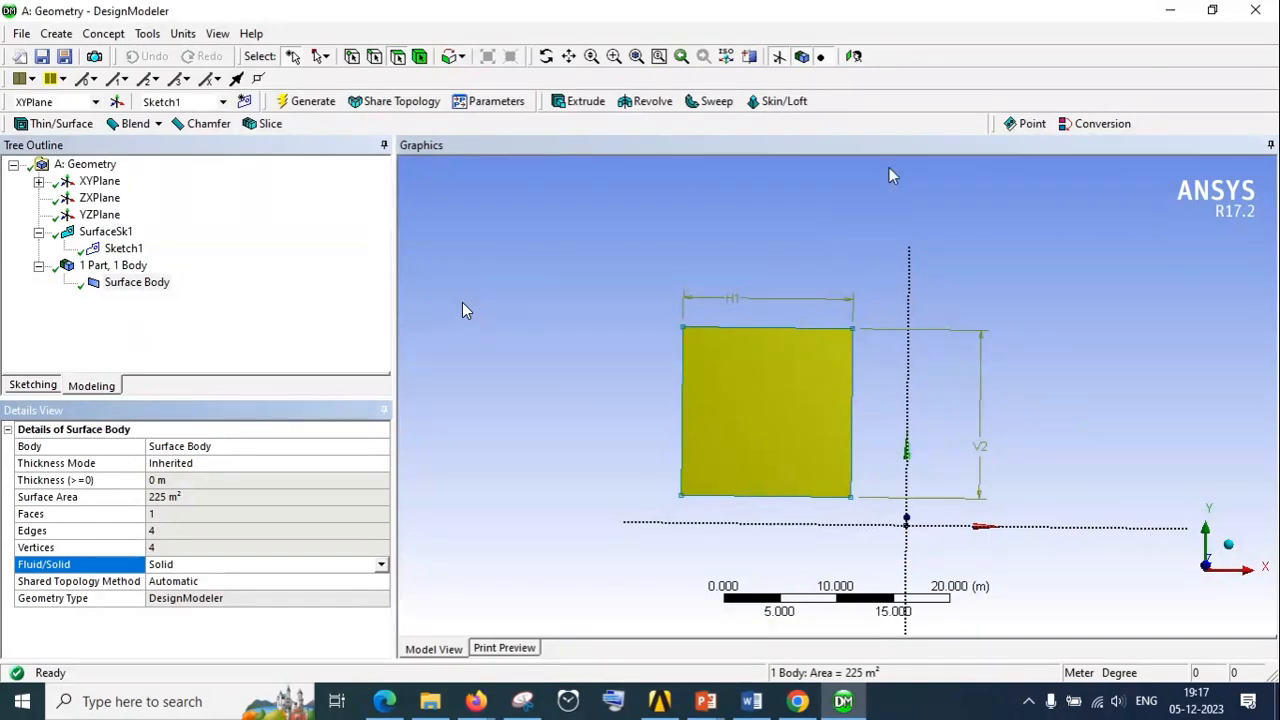
Switch to Workbench, add a Mesh component system, and link geometry system B's Geometry cell to the mesh's Geometry cell
left_click(1173, 14)
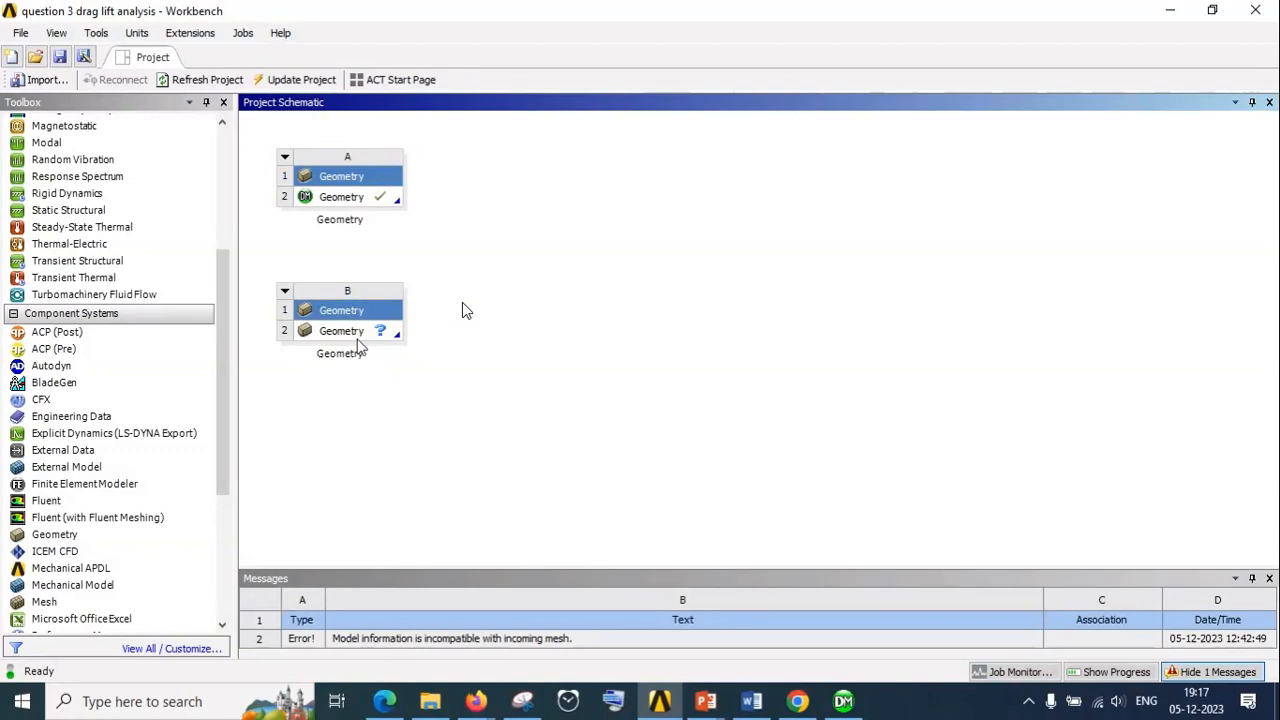
scroll(126, 558, "down", 2)
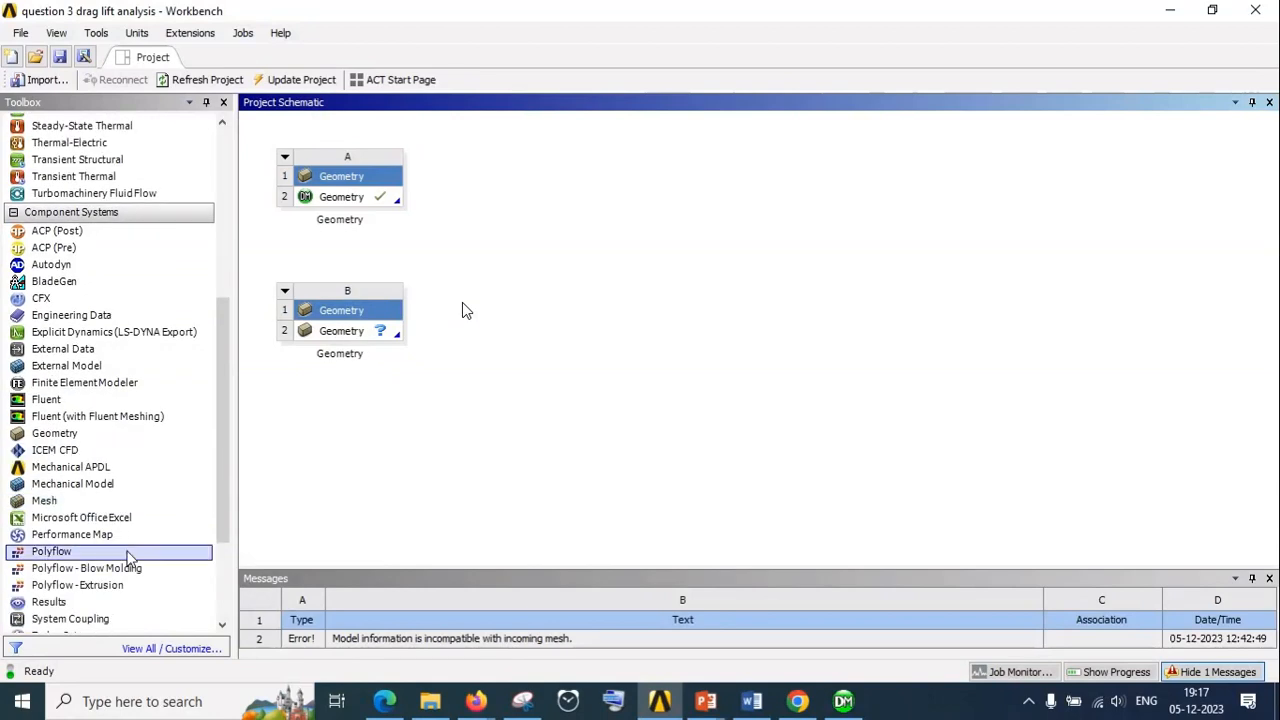
double_click(62, 502)
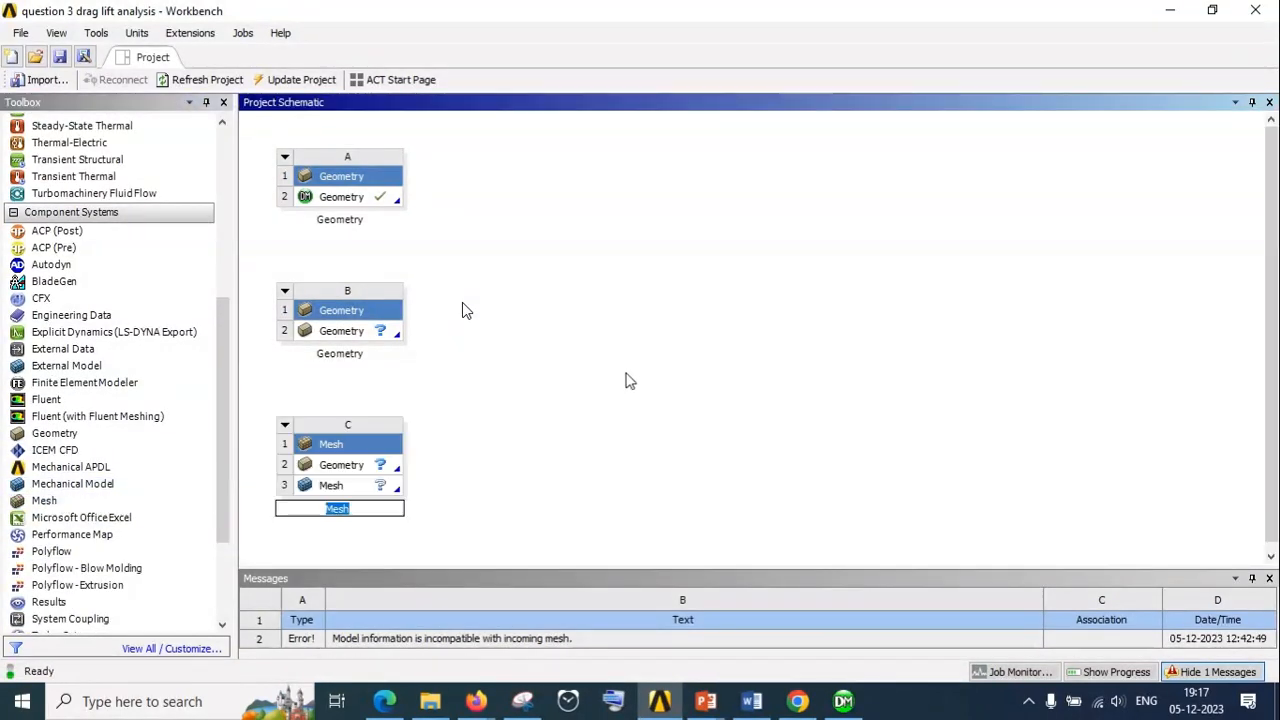
left_click(342, 465)
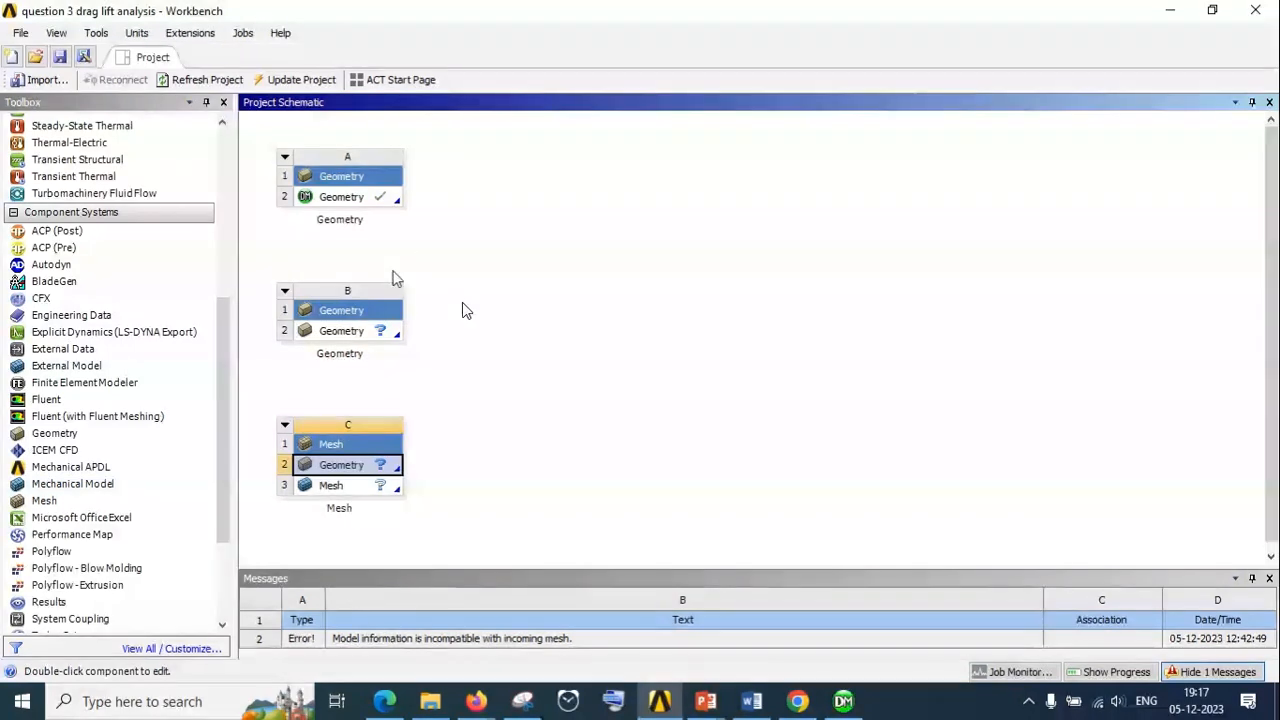
left_click_drag(358, 331, 355, 465)
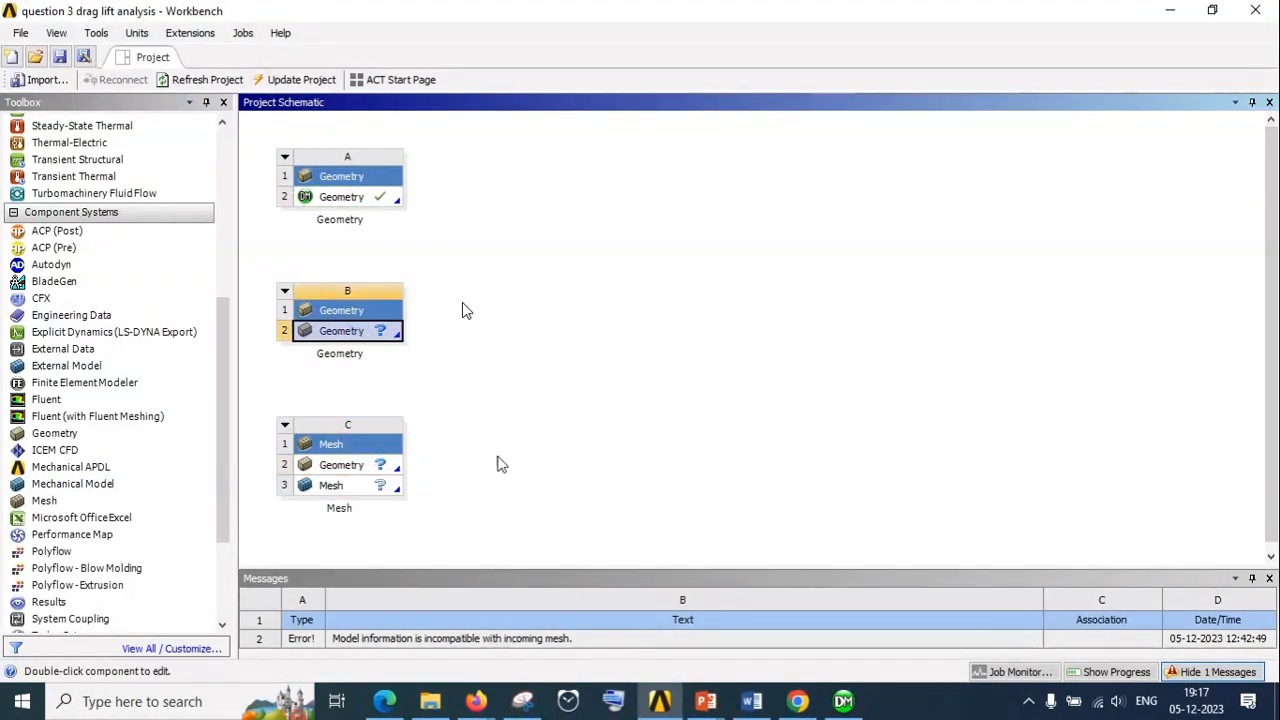
Try to update the Geometry cell of system B and to link system A's geometry directly to the Mesh cell
right_click(368, 340)
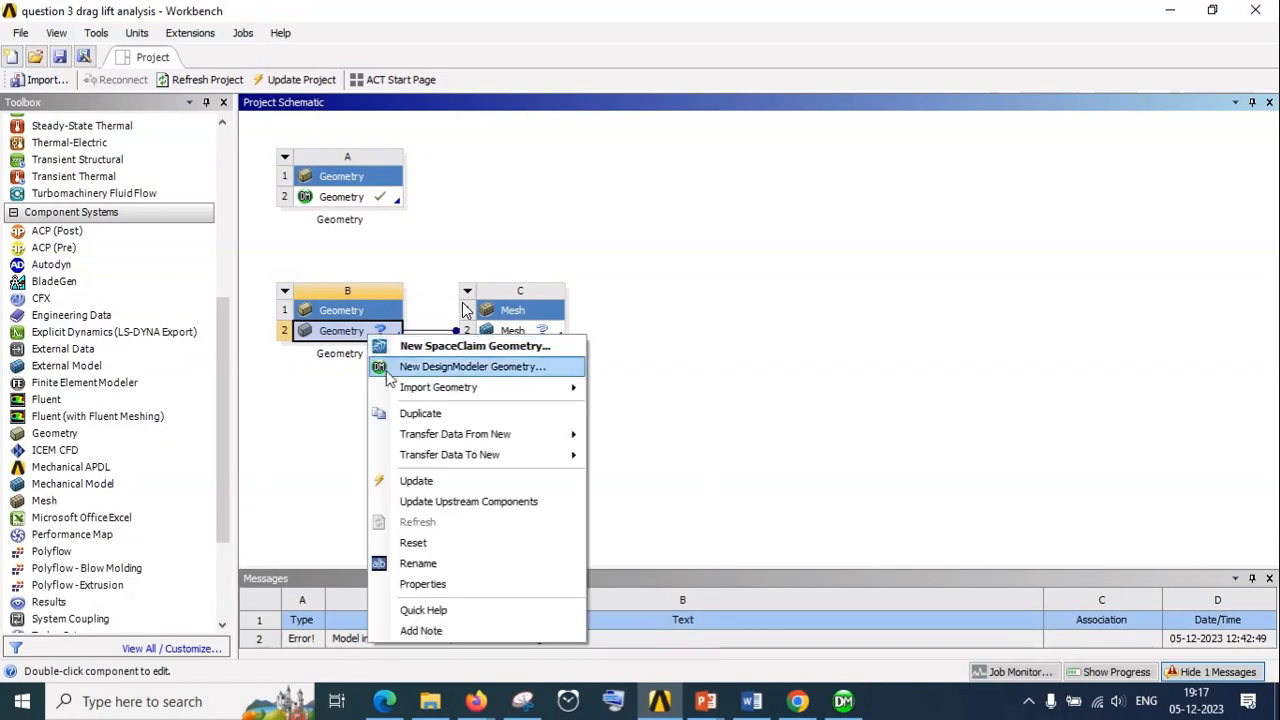
left_click(403, 481)
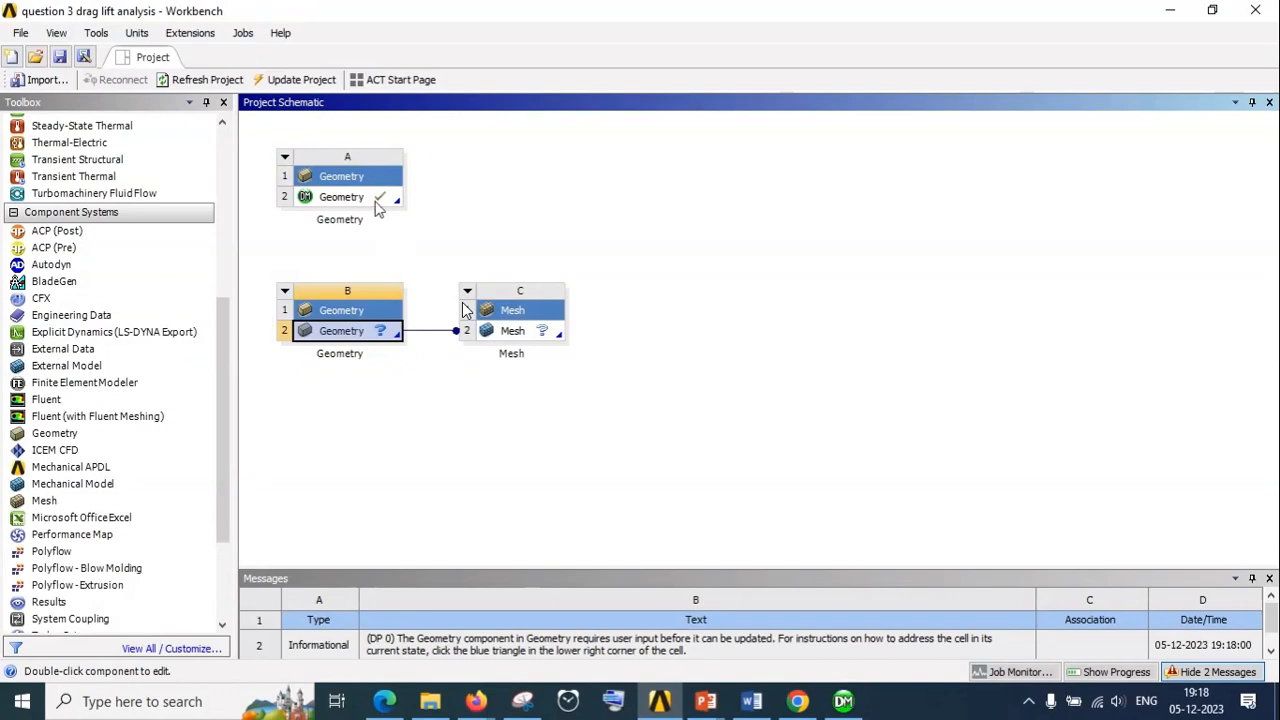
left_click_drag(372, 195, 516, 342)
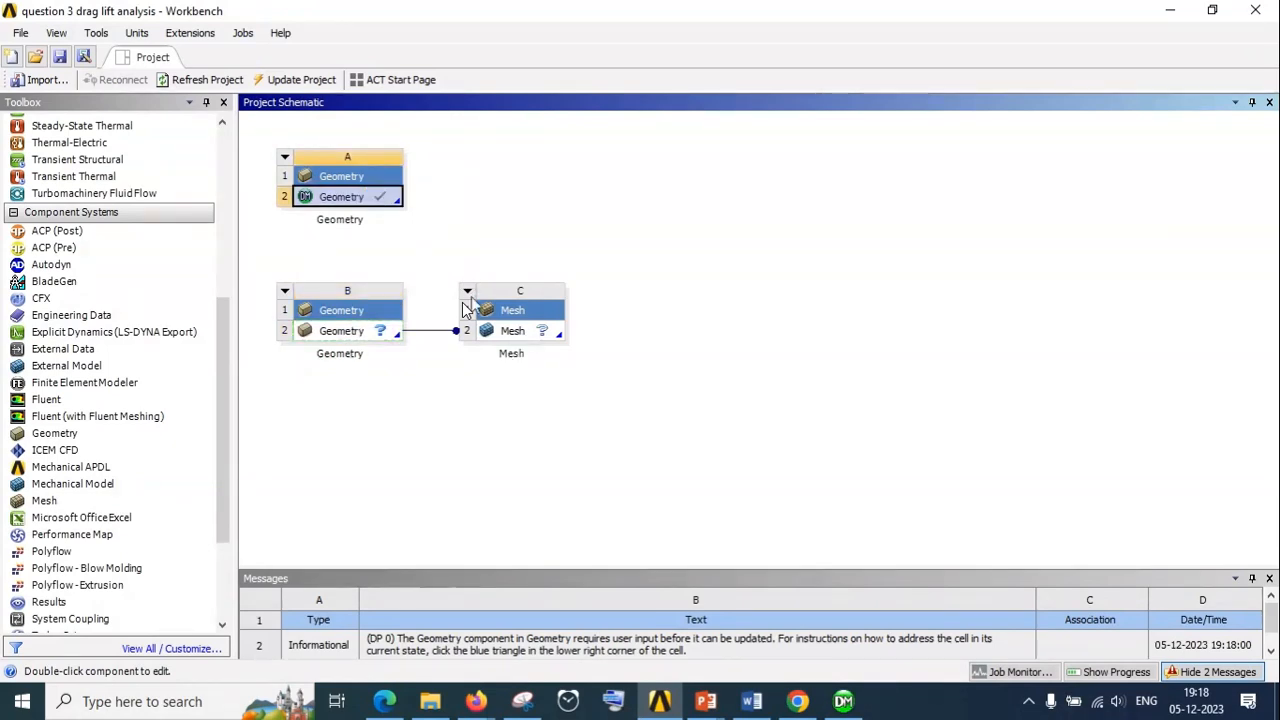
left_click_drag(376, 198, 516, 347)
left_click(285, 291)
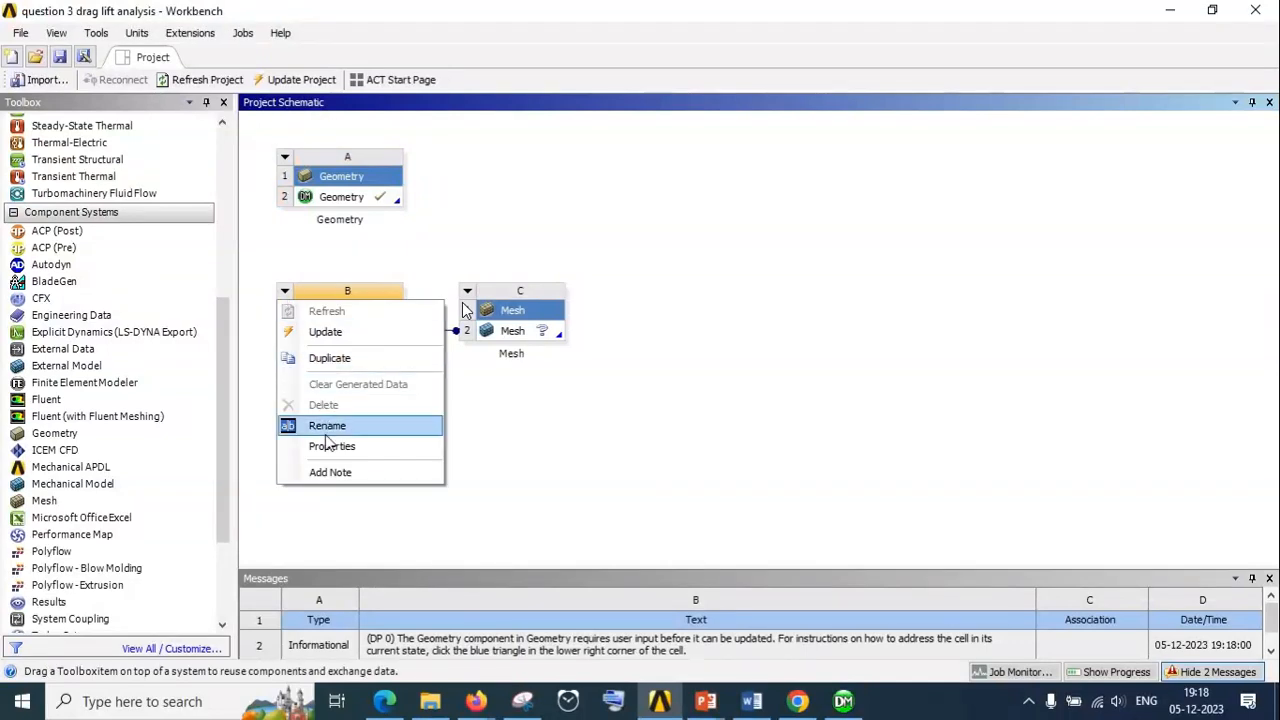
left_click(475, 354)
Move the Mesh system beside geometry system A and link A's Geometry cell to the empty geometry system's Geometry cell
left_click_drag(497, 310, 530, 230)
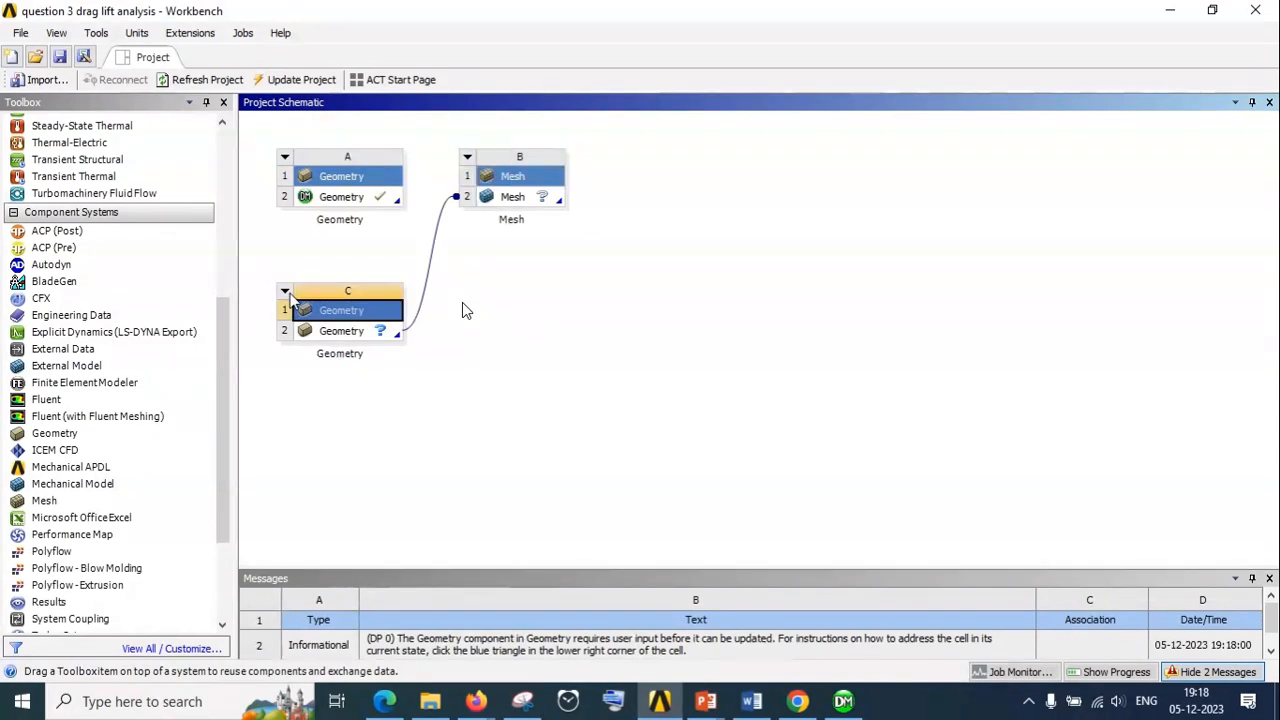
left_click(285, 291)
left_click(368, 205)
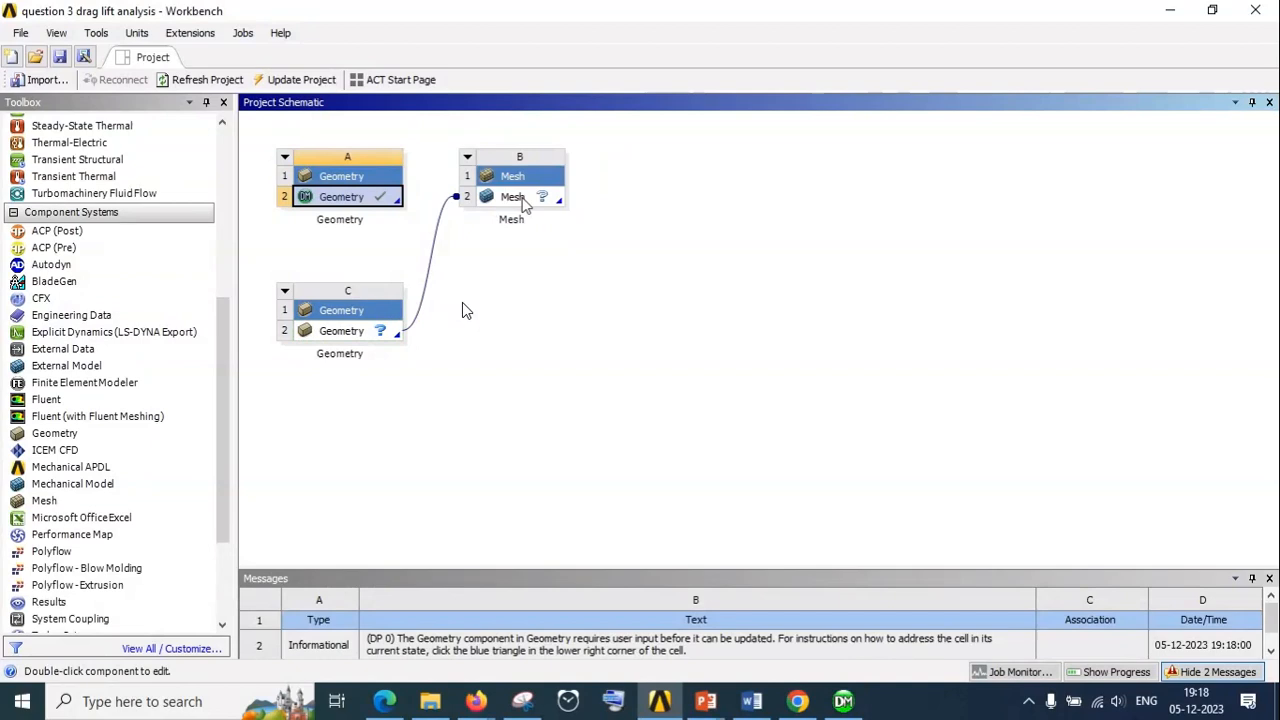
left_click_drag(341, 207, 345, 342)
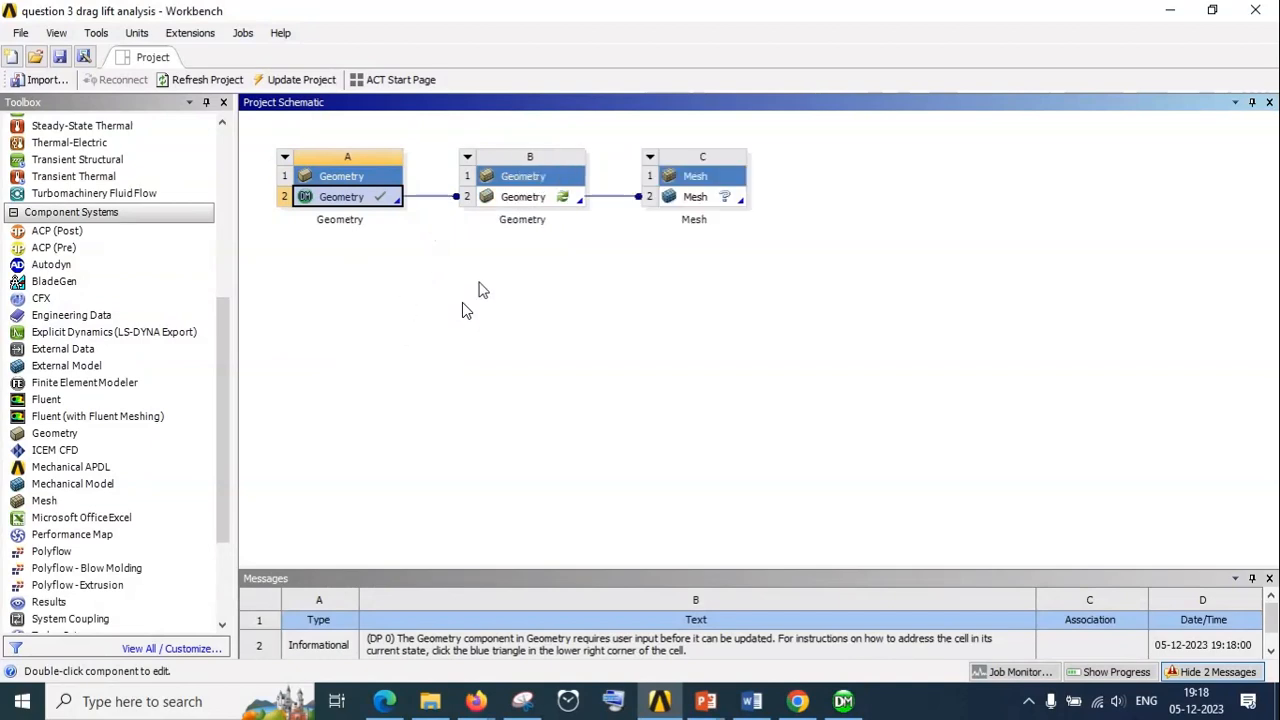
Update the Geometry cell of system B, the one linked between geometry system A and the Mesh system
left_click(528, 195)
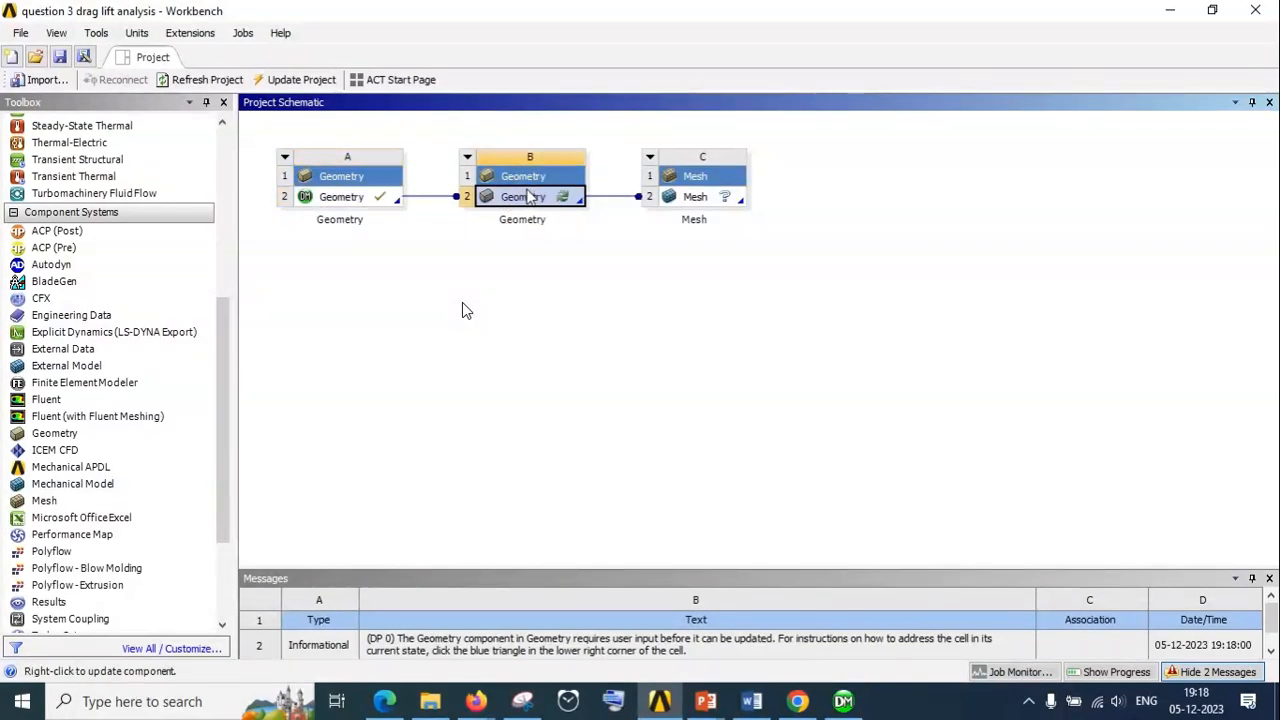
right_click(530, 196)
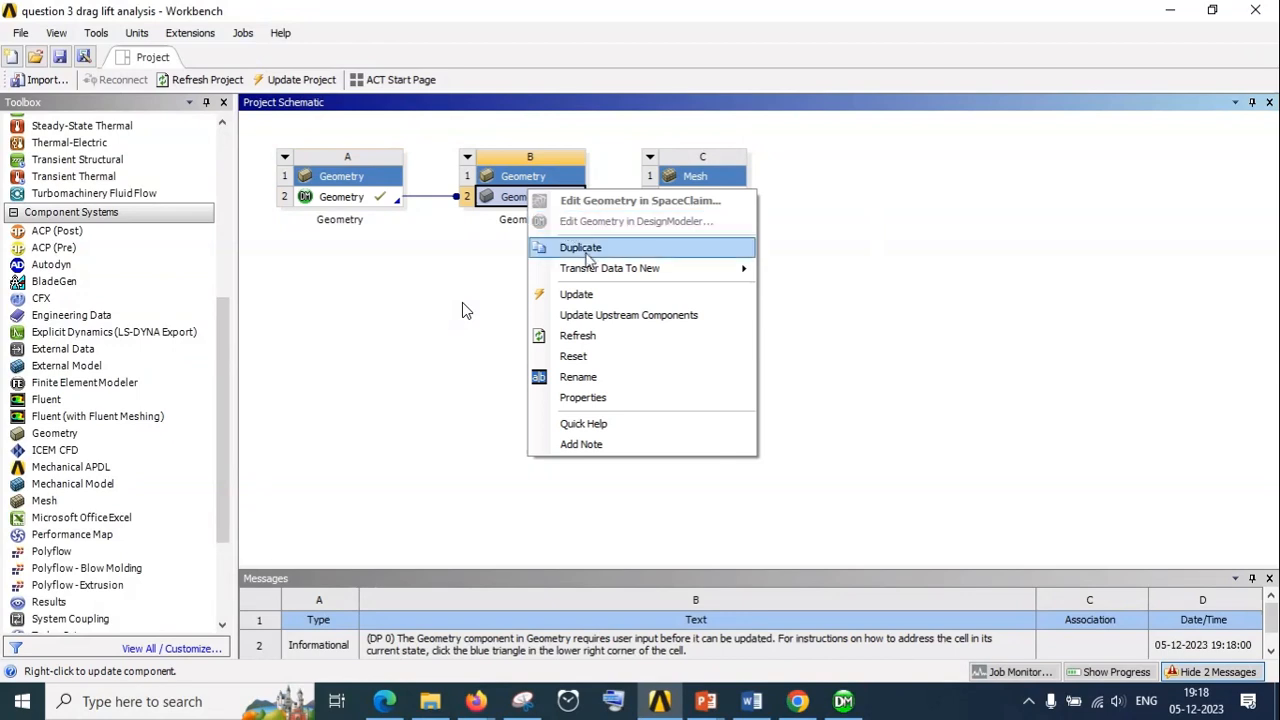
left_click(870, 248)
left_click(712, 200)
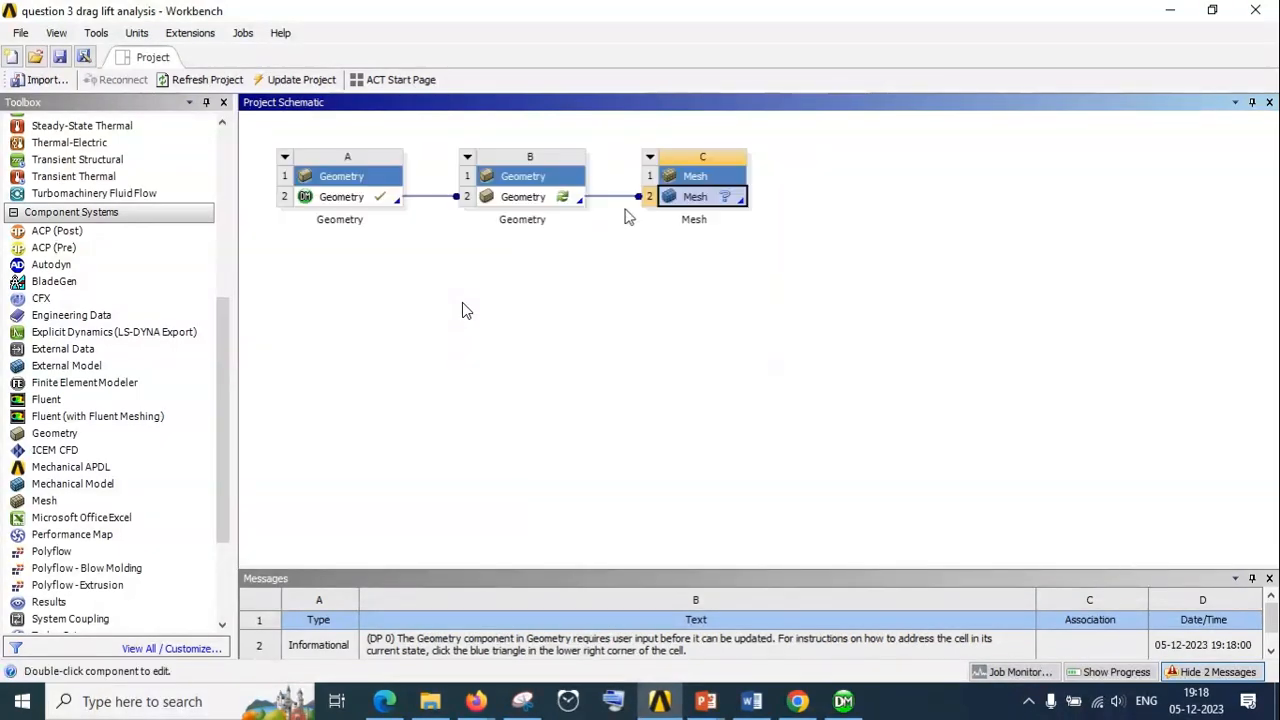
left_click(561, 200)
right_click(558, 196)
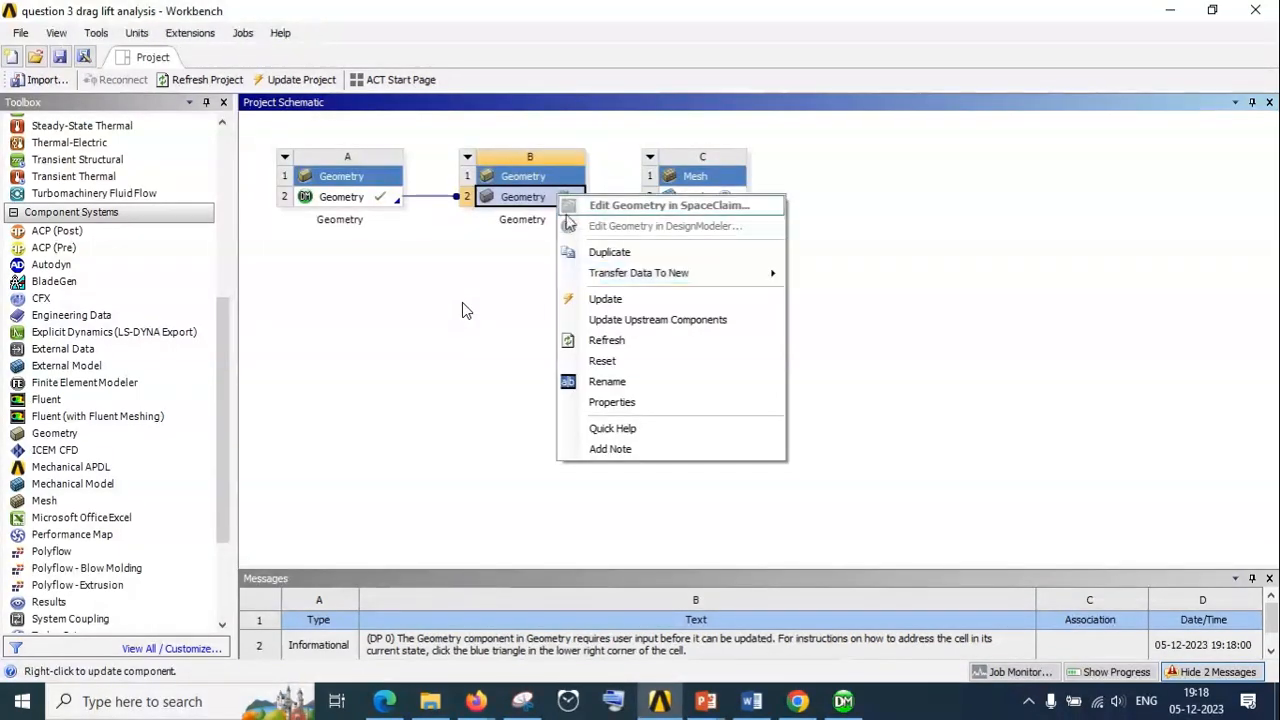
left_click(600, 298)
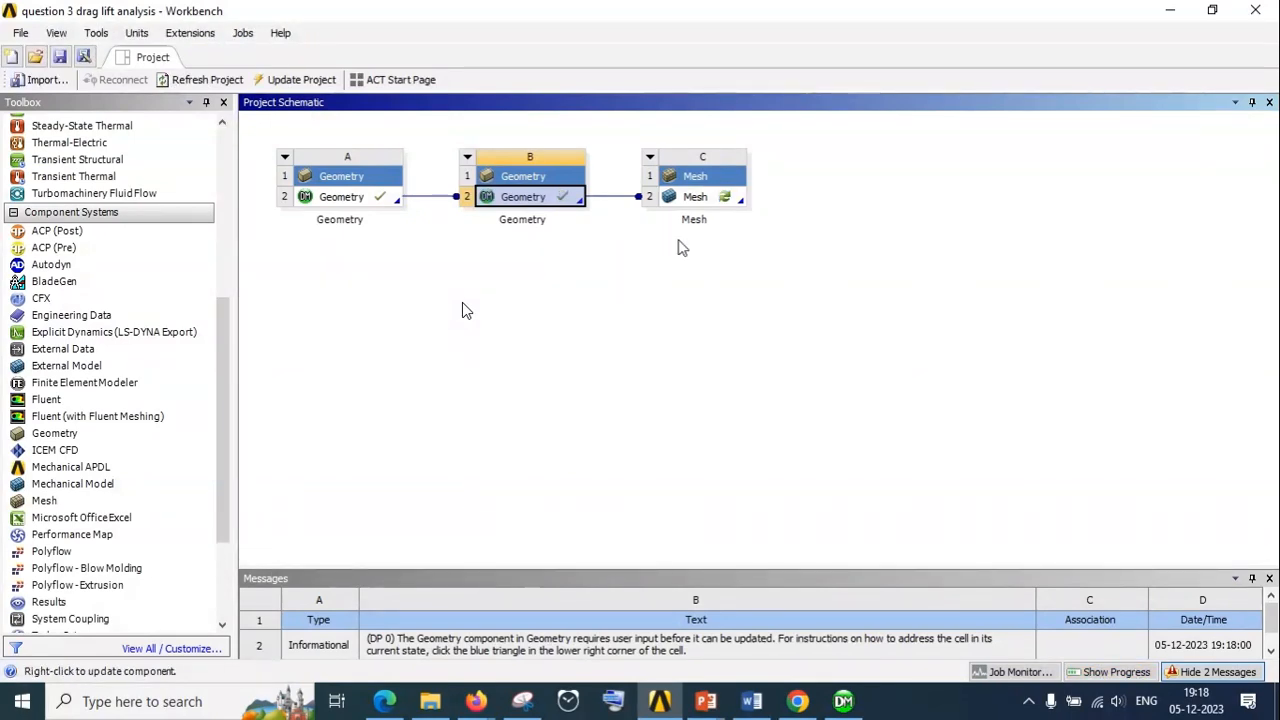
Open the Mesh cell of system C for editing in the Meshing application
left_click(706, 199)
right_click(710, 205)
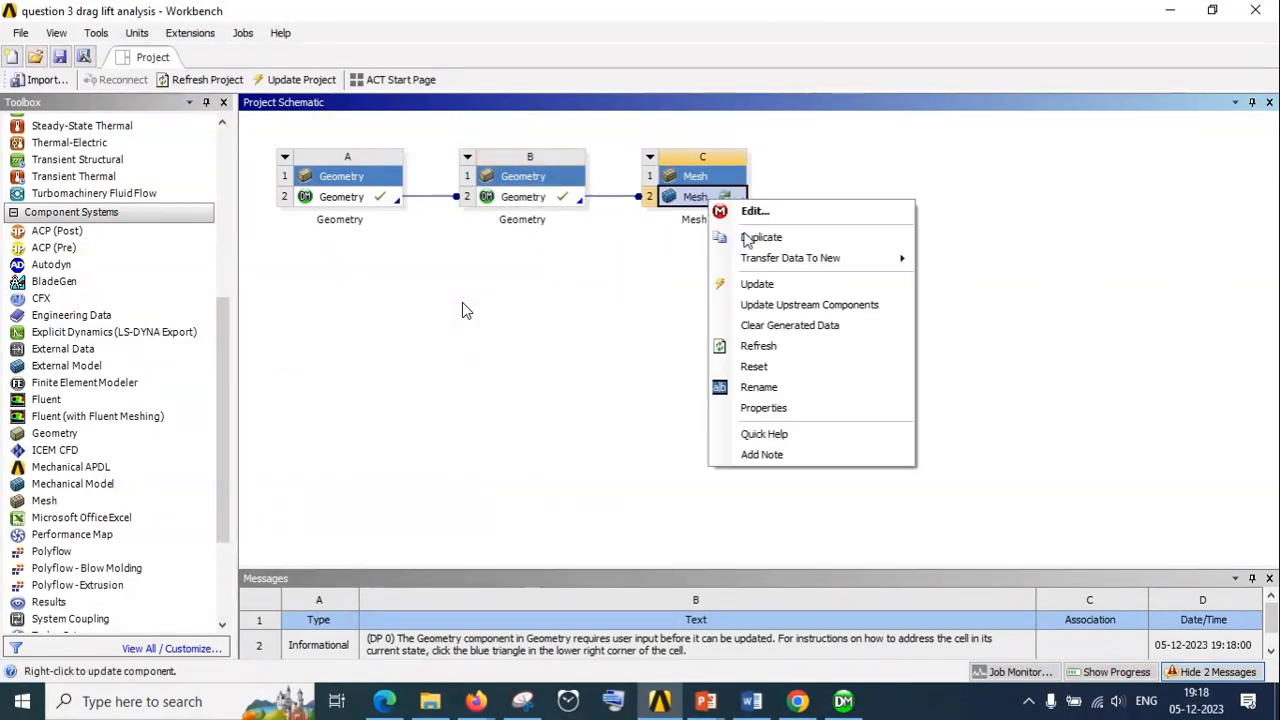
left_click(750, 208)
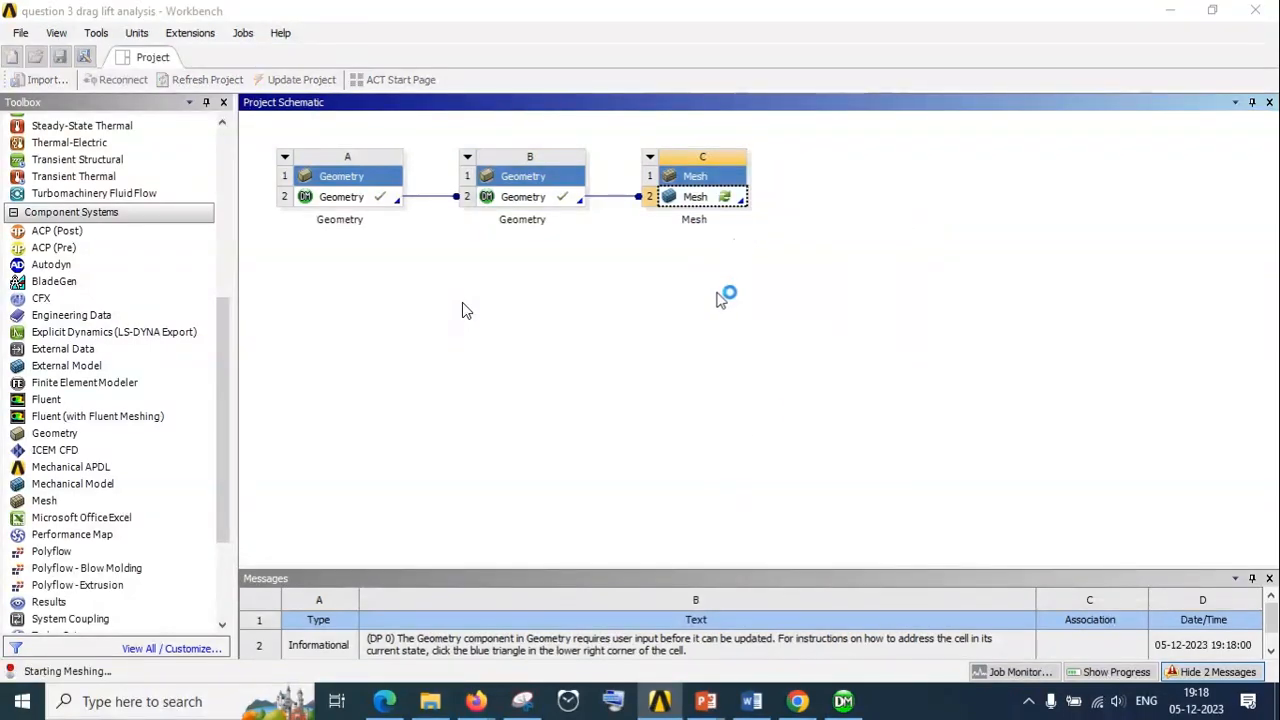
Switch to the PowerPoint presentation to read the geometry and mesh preparation steps
left_click(843, 698)
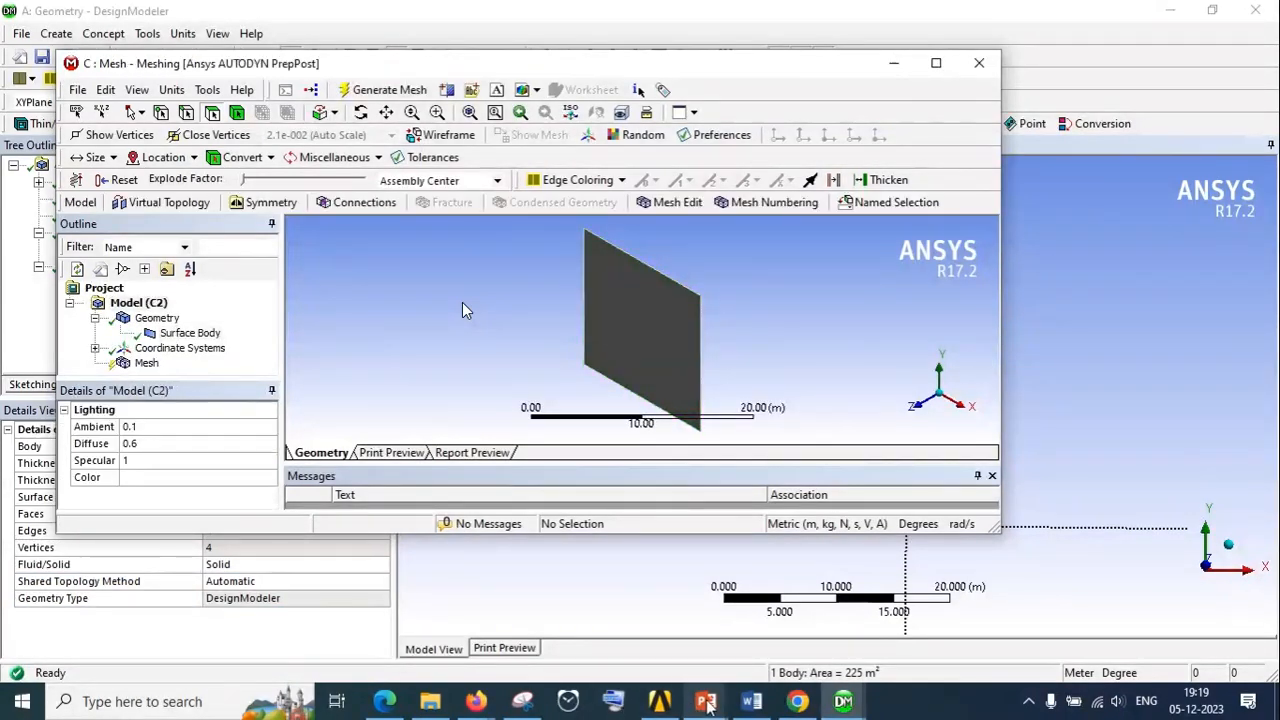
mouse_move(710, 690)
left_click(706, 622)
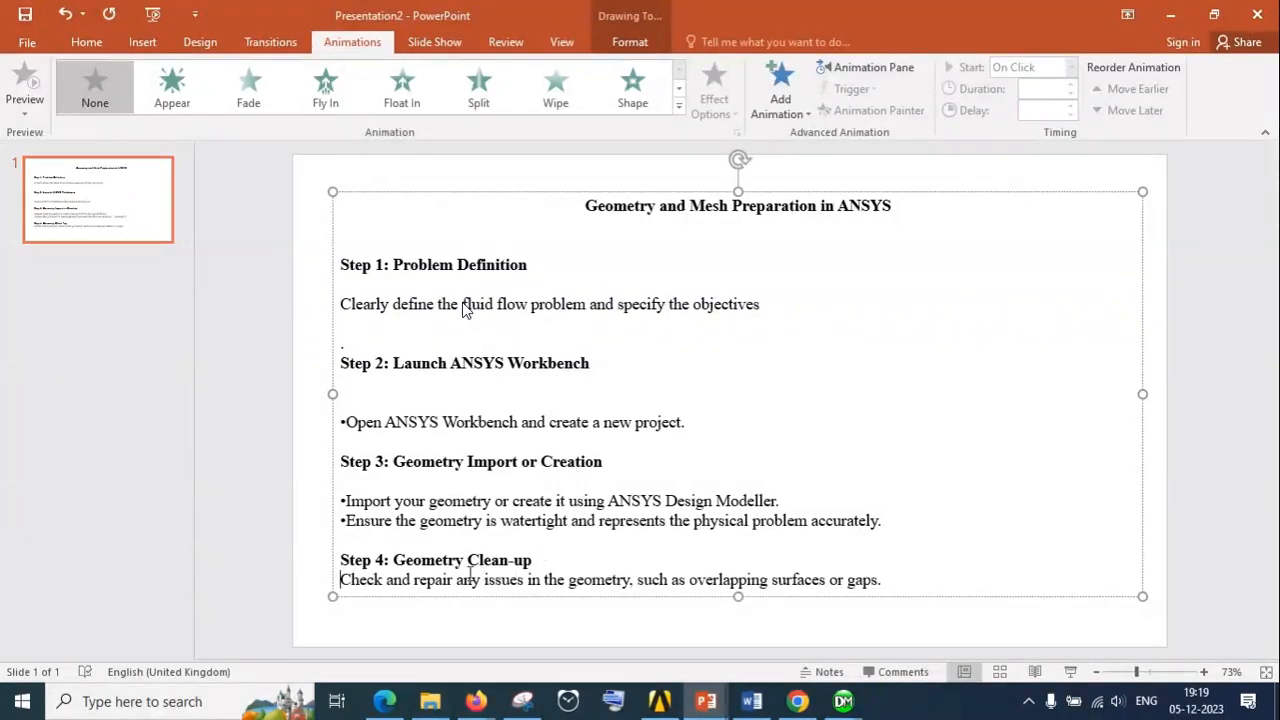
Switch from the presentation back to the Meshing application and maximize its window to show the surface
left_click(1170, 15)
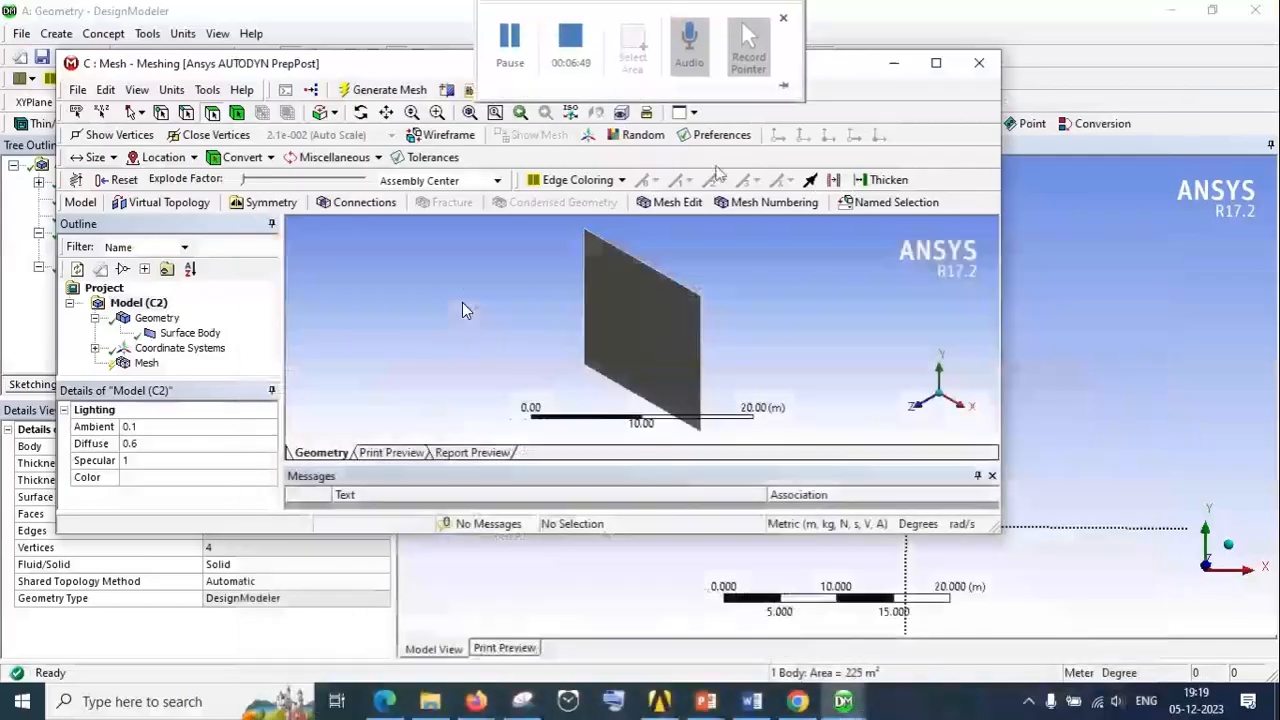
left_click(936, 63)
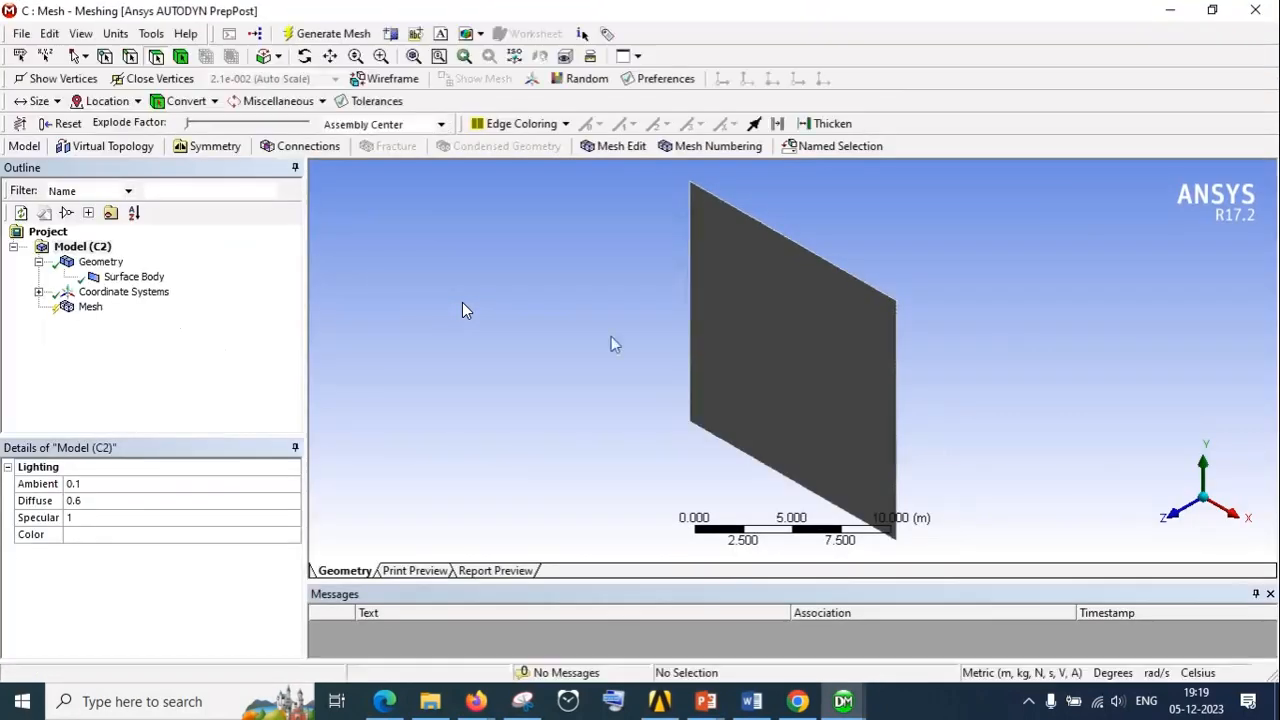
scroll(817, 300, "down", 2)
scroll(815, 298, "up", 4)
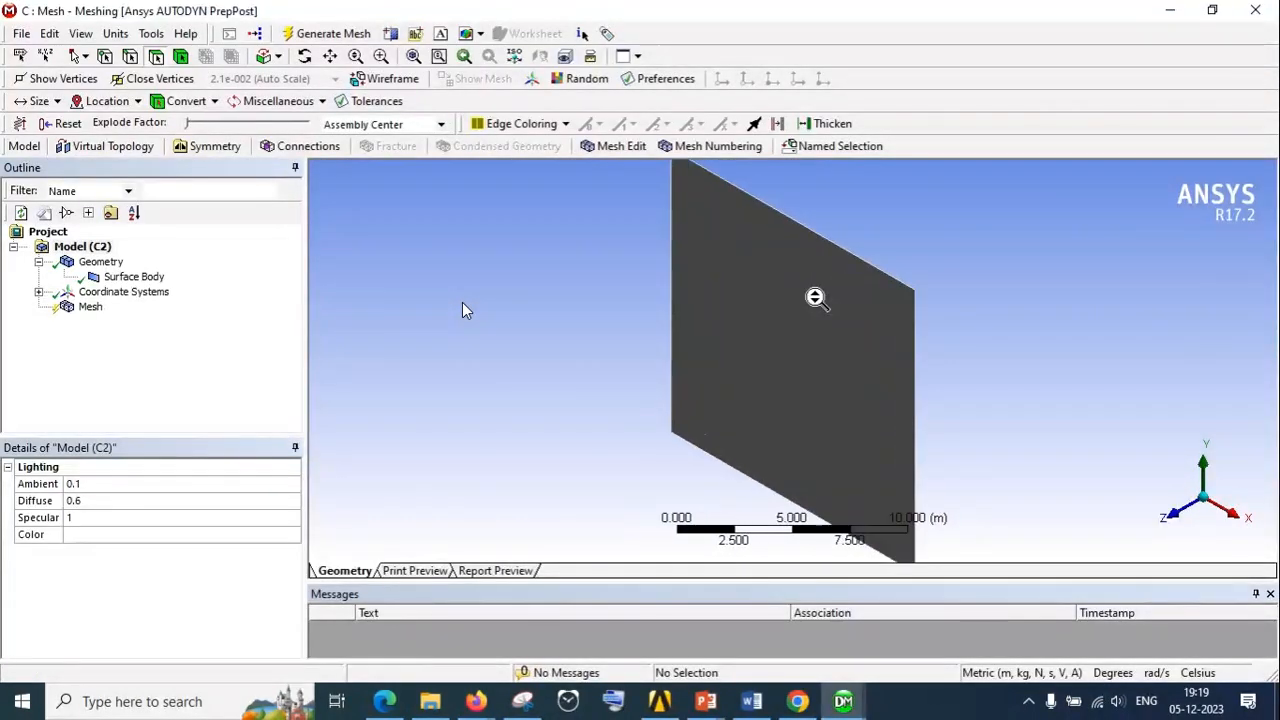
scroll(815, 298, "down", 3)
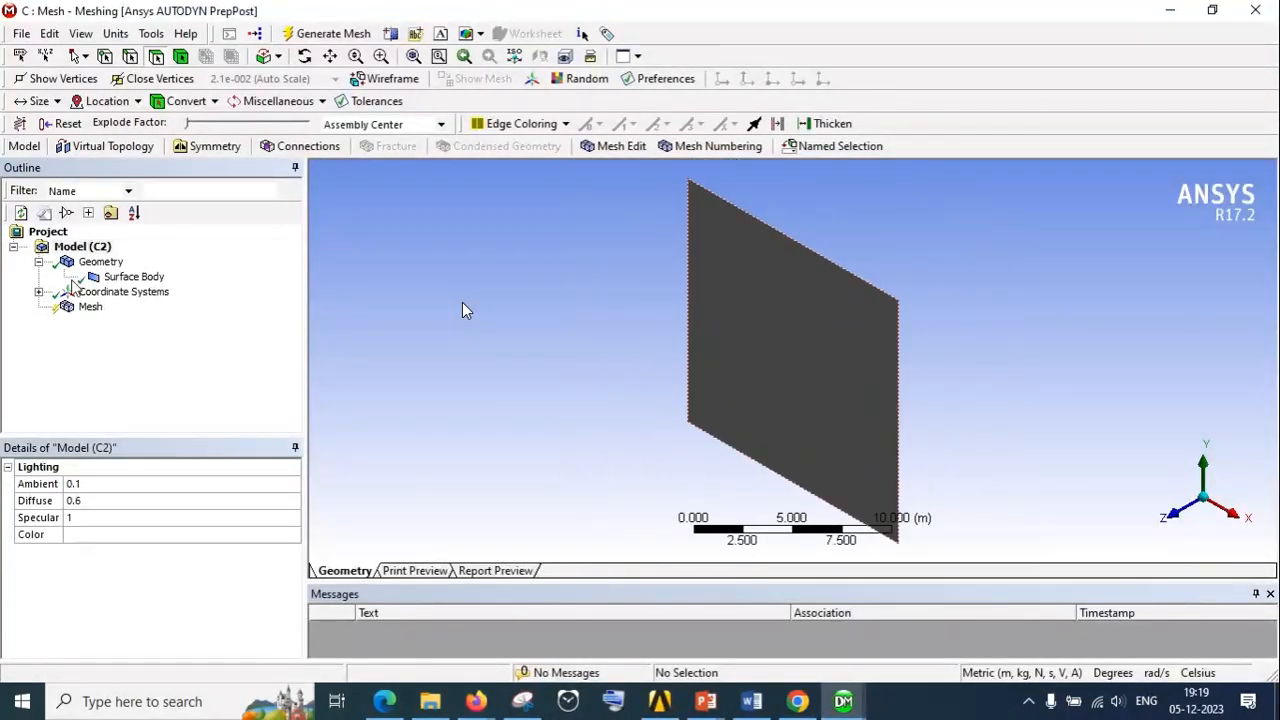
Examine the details of the Surface Body and the Global Coordinate System in the model tree
left_click(38, 293)
left_click(130, 277)
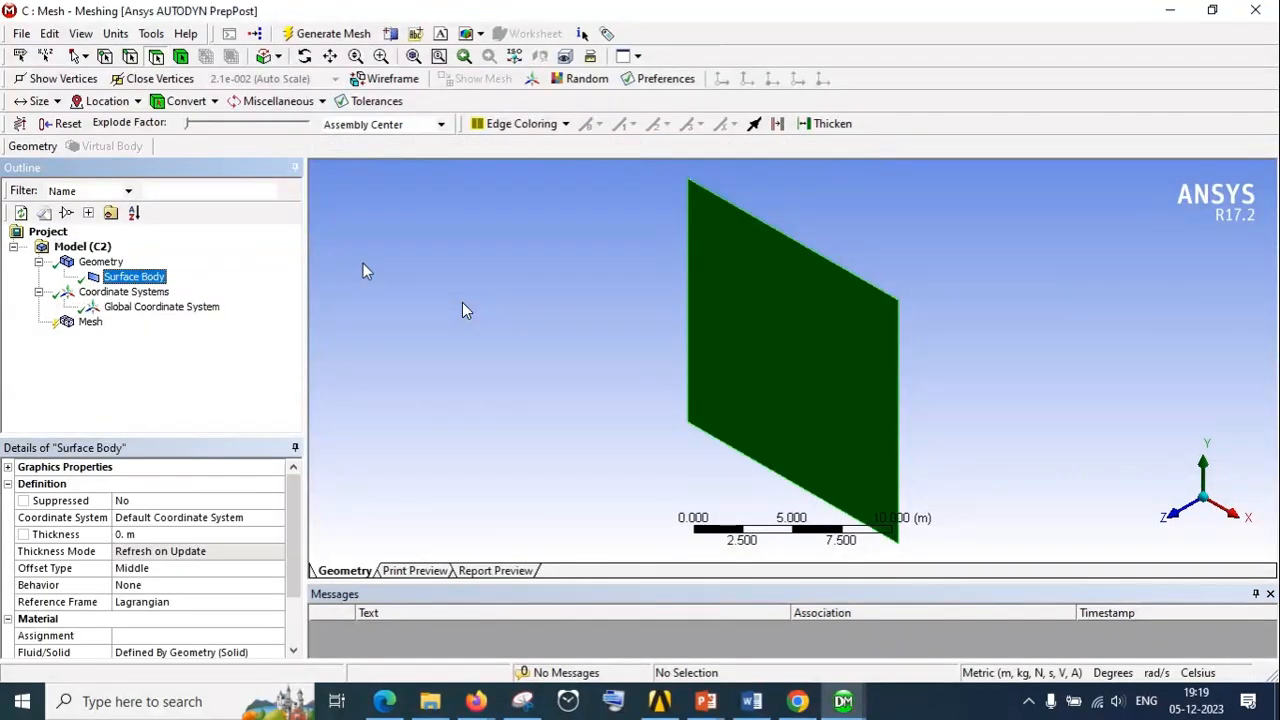
left_click(124, 291)
left_click(152, 307)
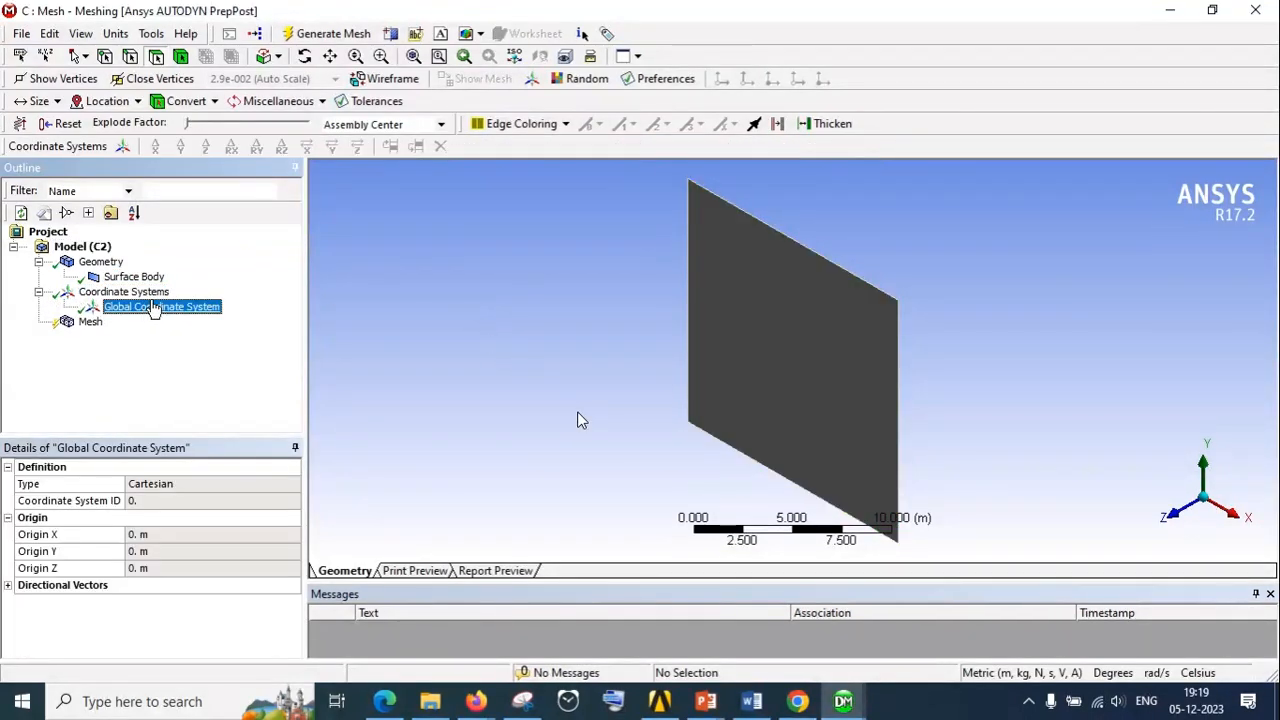
Generate the mesh on the square surface body with the default settings and inspect its elements up close
left_click(66, 322)
right_click(67, 322)
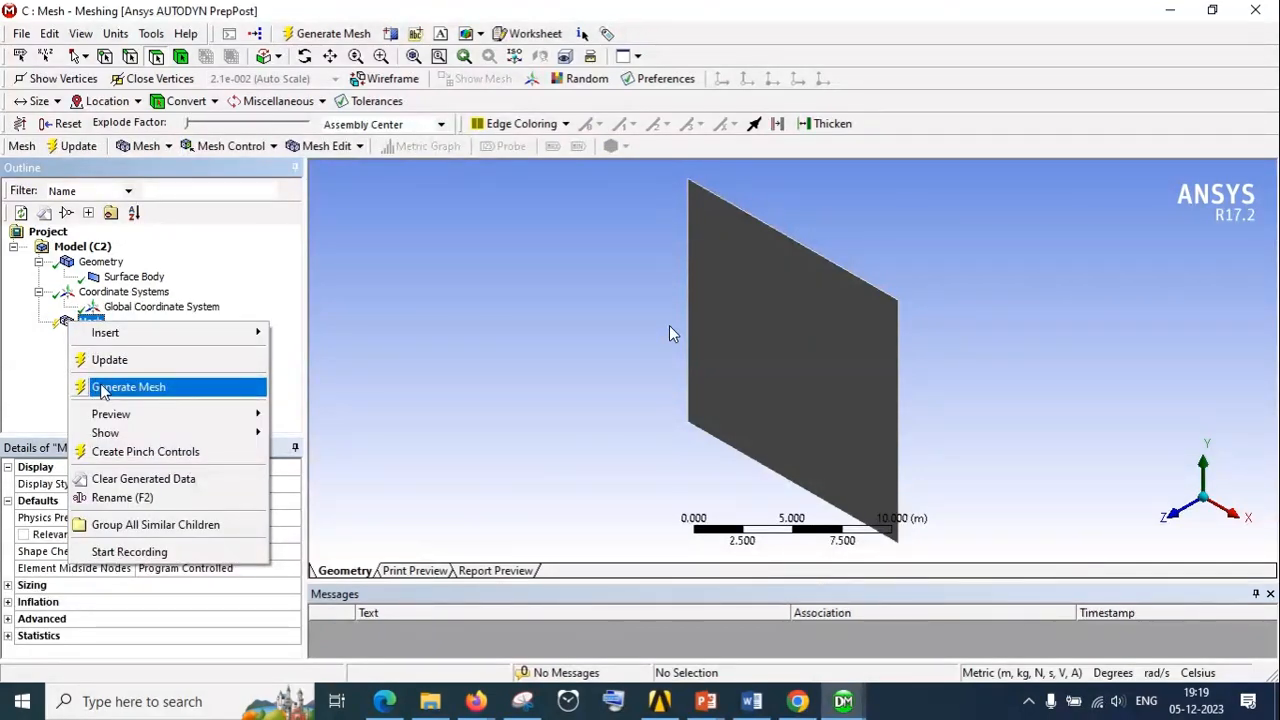
left_click(128, 387)
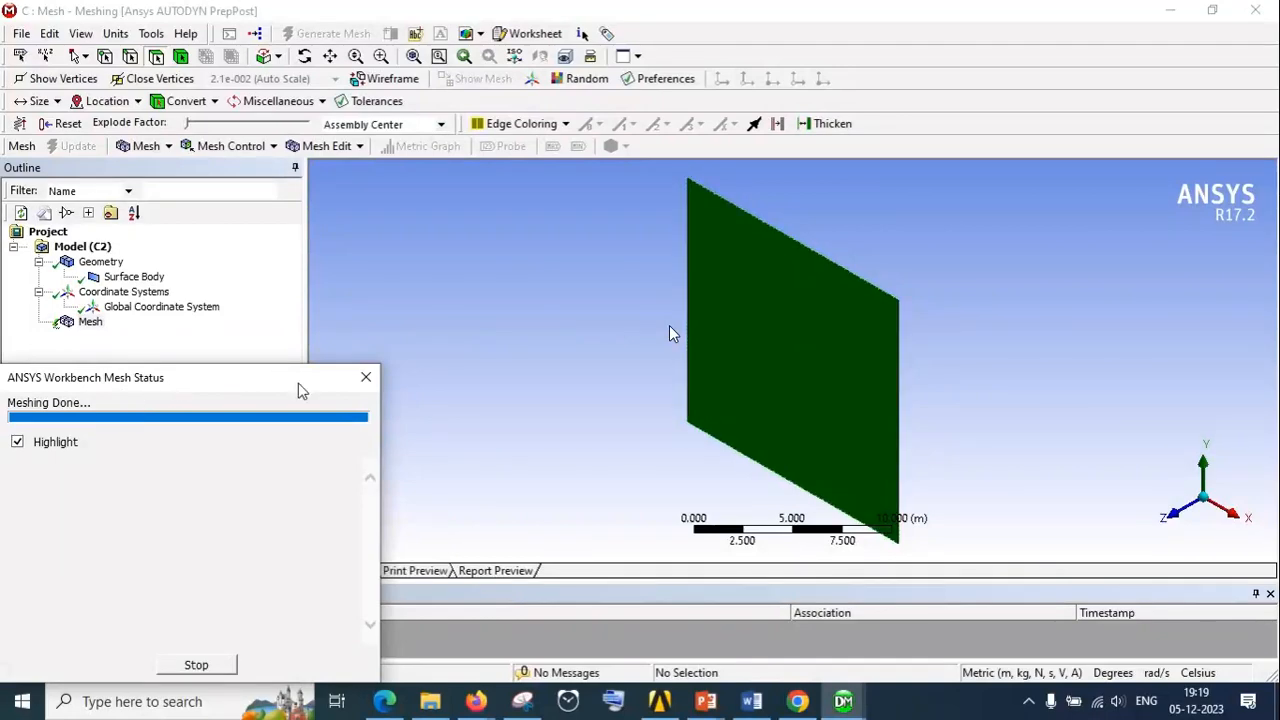
scroll(669, 325, "up", 5)
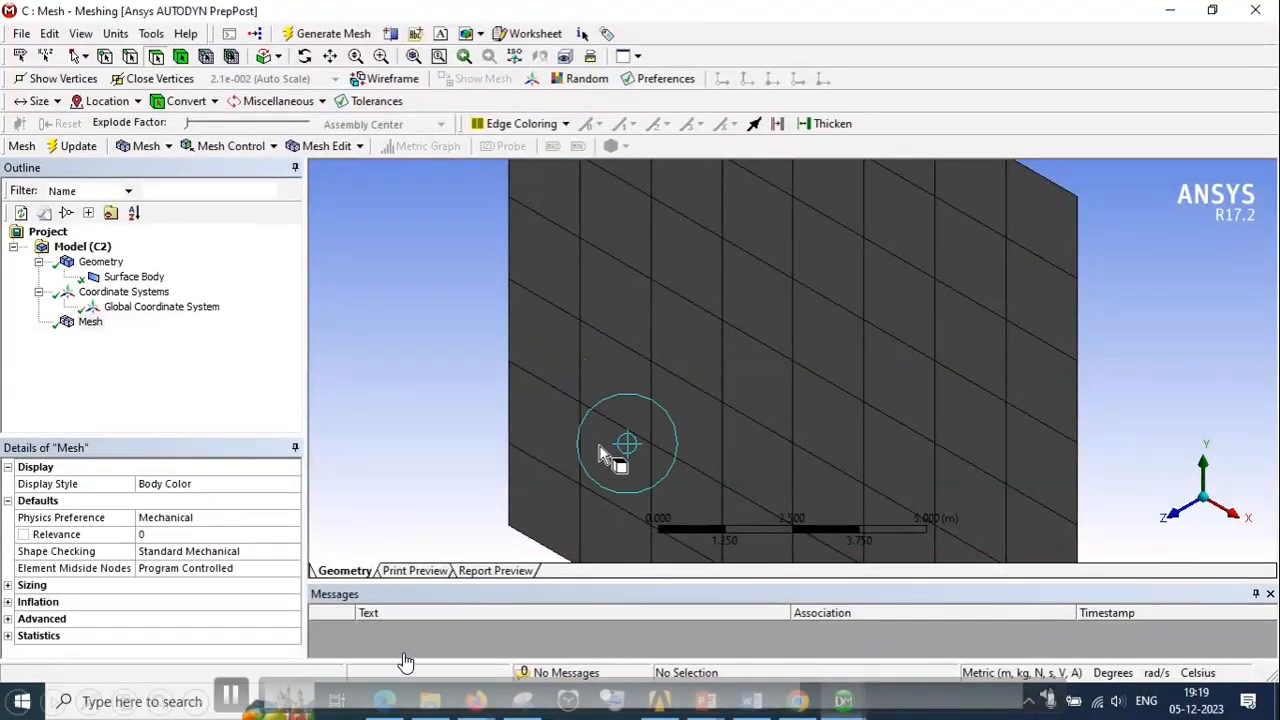
scroll(823, 312, "up", 4)
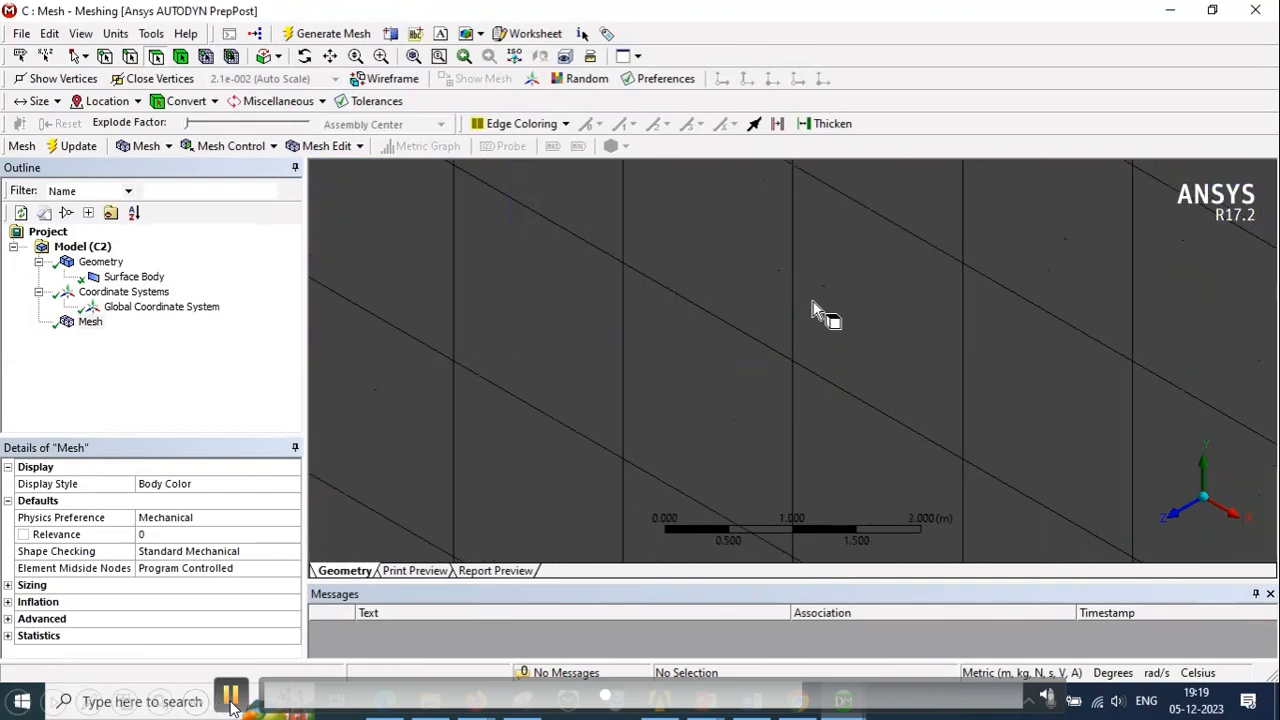
scroll(806, 334, "down", 10)
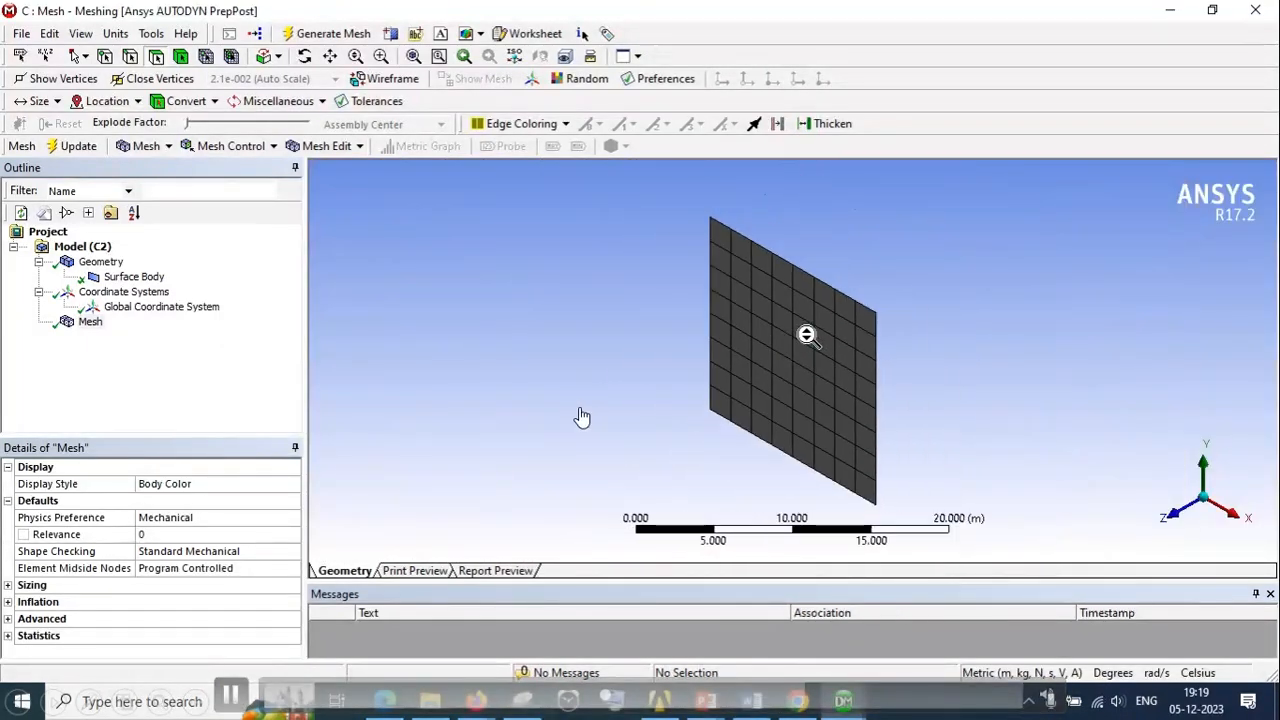
Examine the mesh's Sizing, Inflation and Advanced settings together with its Display and Defaults settings
left_click(9, 586)
scroll(205, 562, "down", 2)
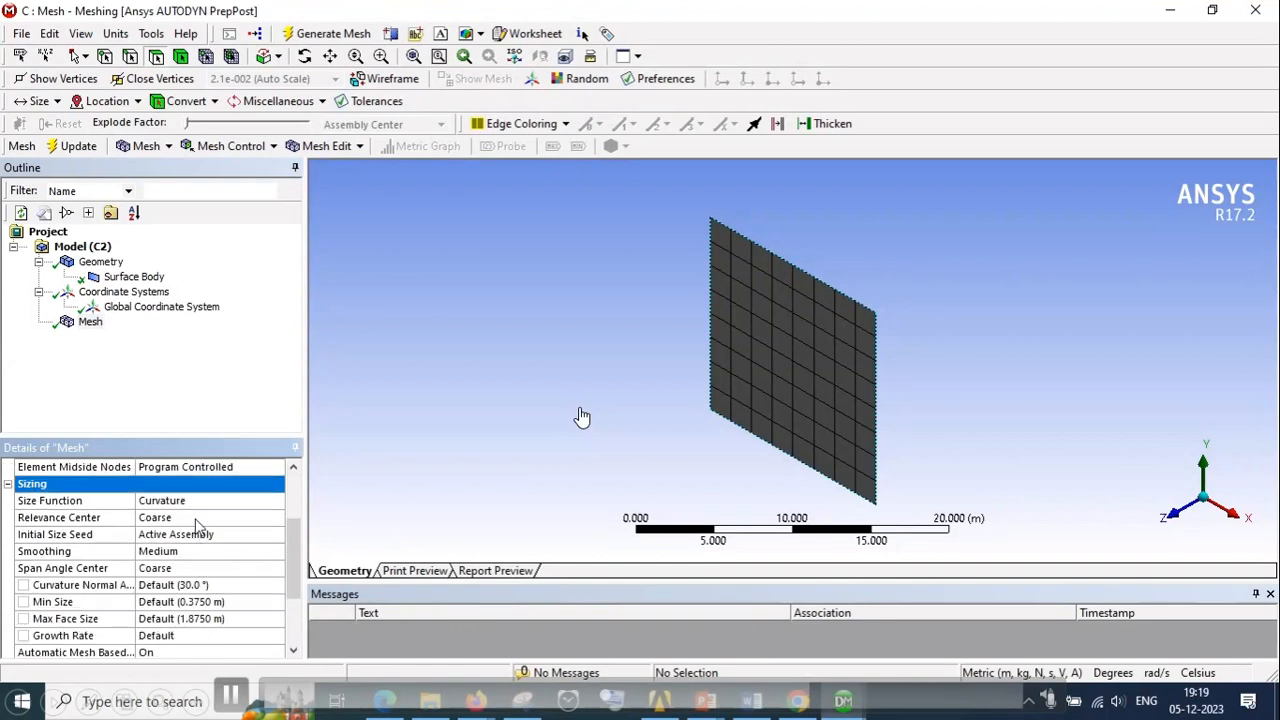
scroll(208, 567, "down", 2)
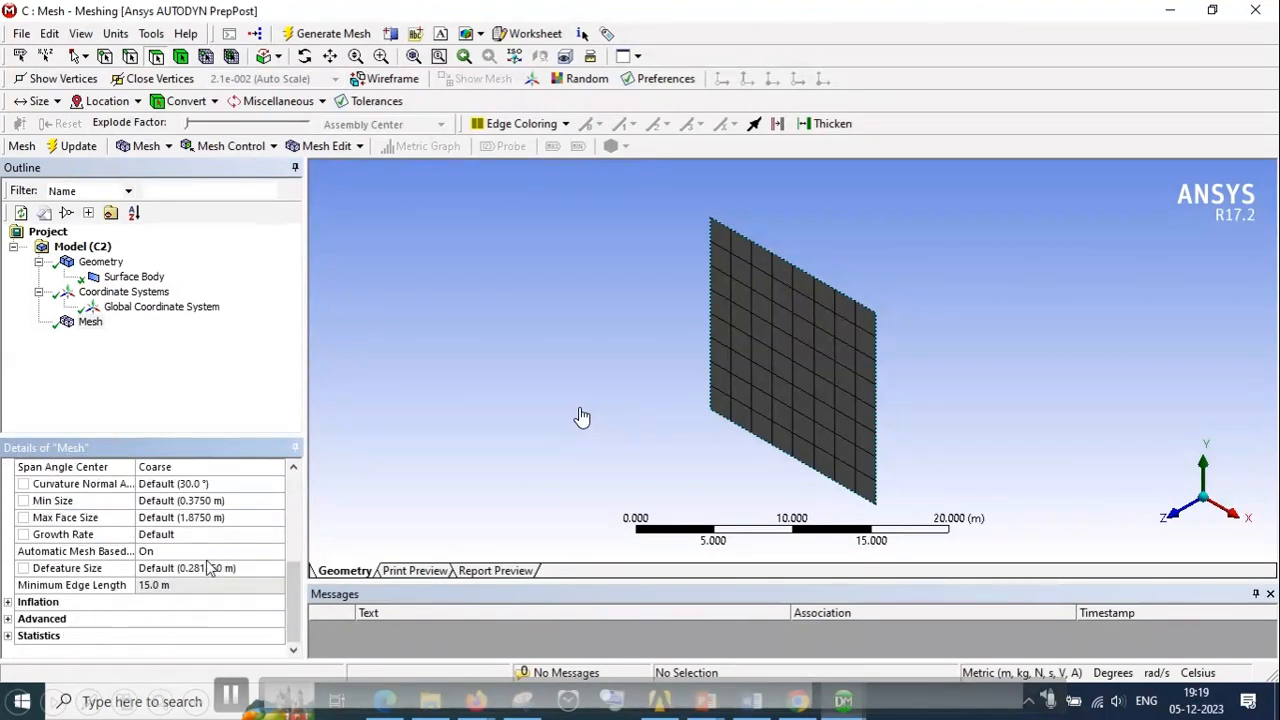
left_click(8, 602)
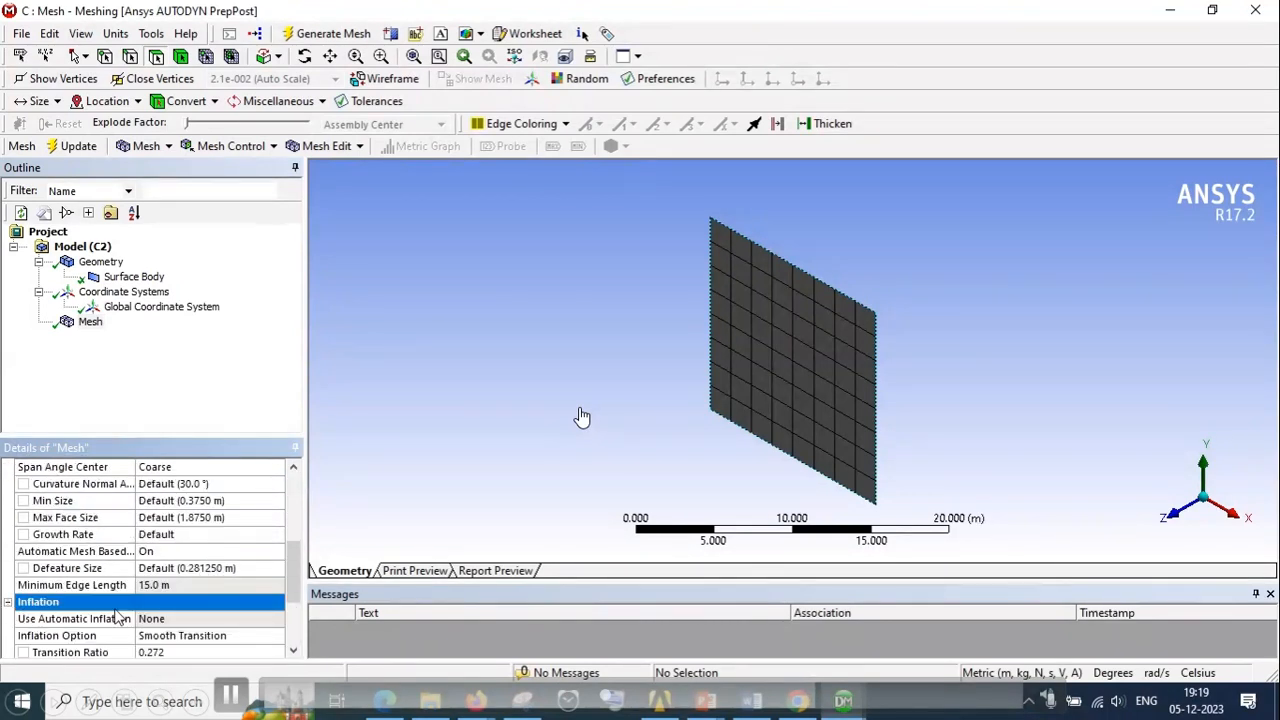
scroll(100, 610, "down", 2)
left_click(8, 636)
scroll(113, 585, "down", 3)
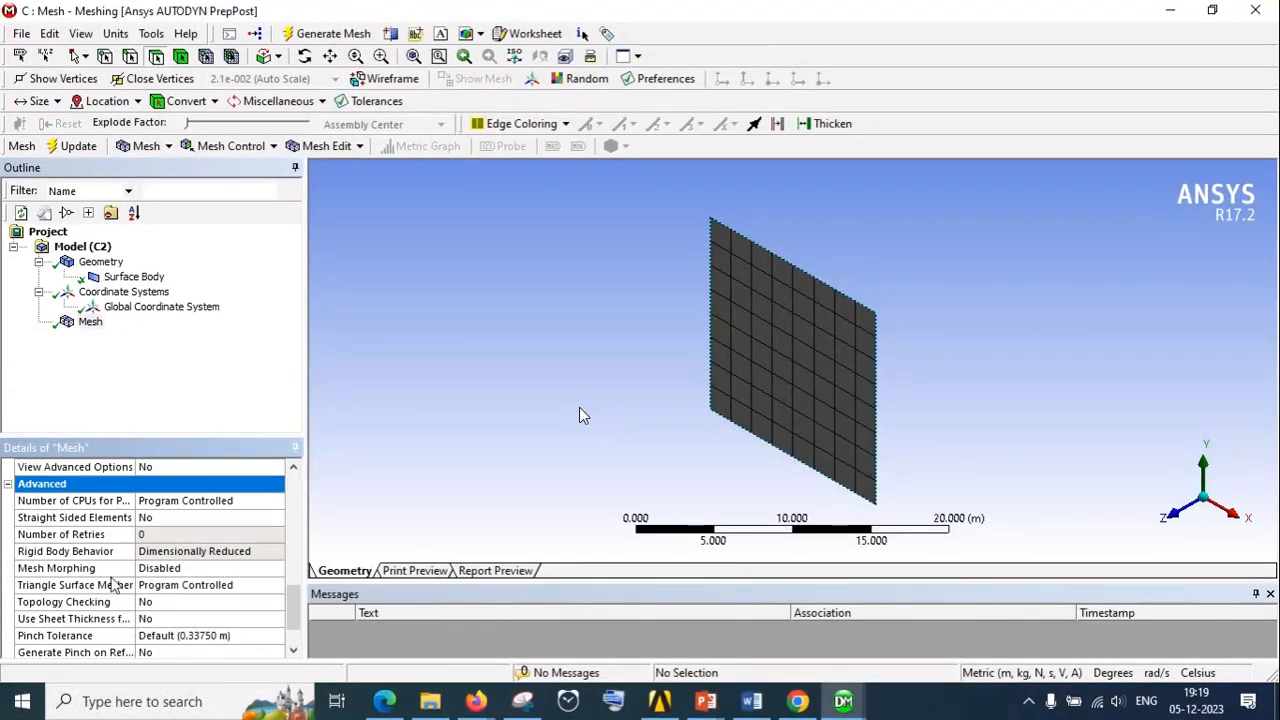
scroll(255, 535, "up", 8)
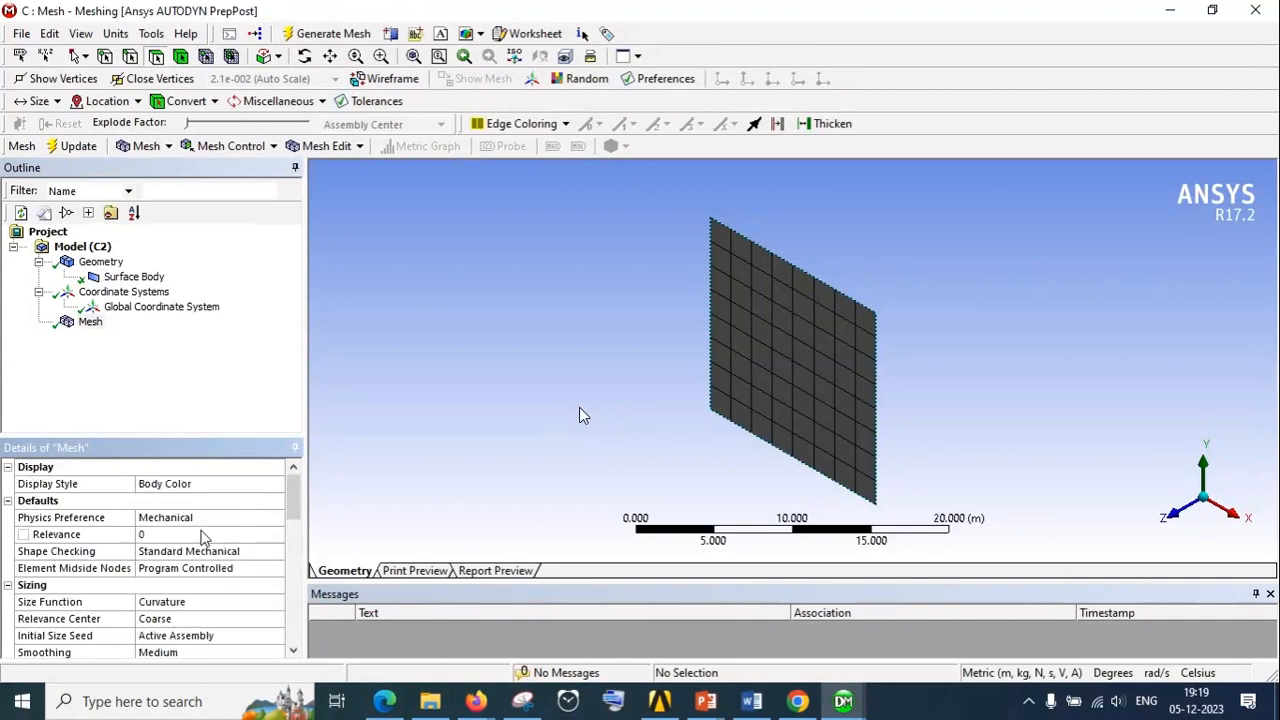
scroll(257, 538, "down", 1)
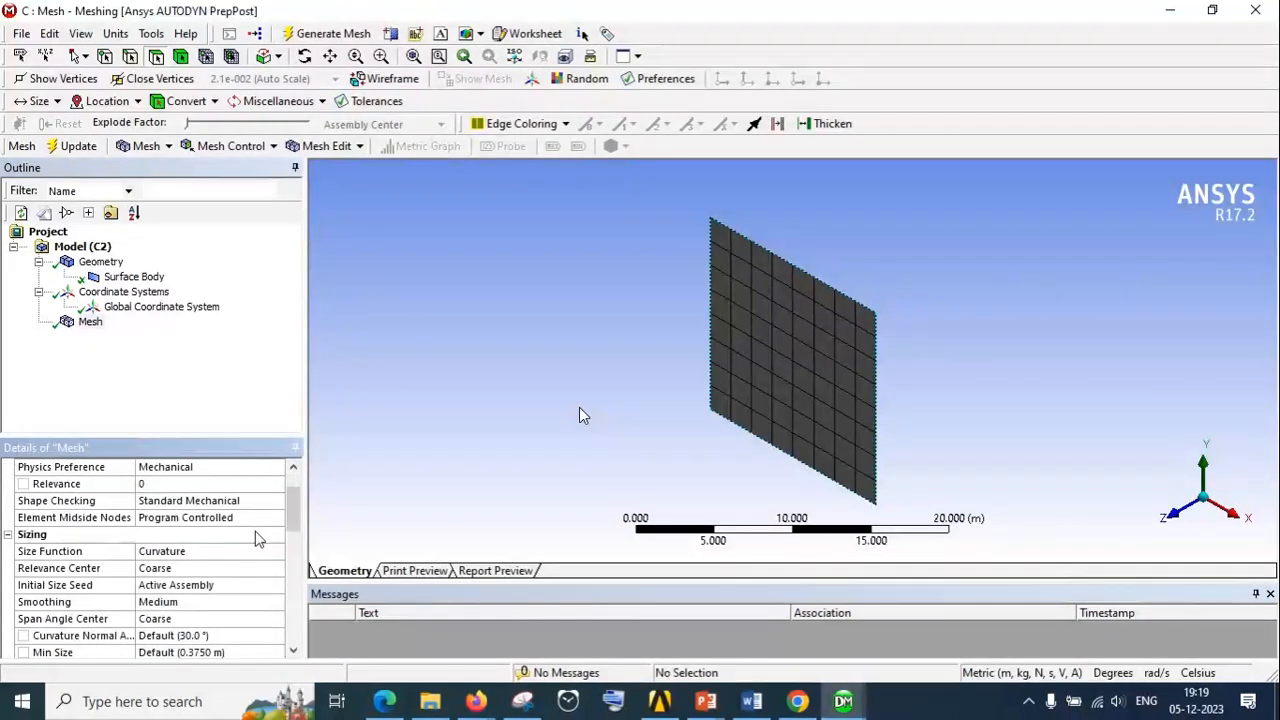
scroll(257, 538, "up", 1)
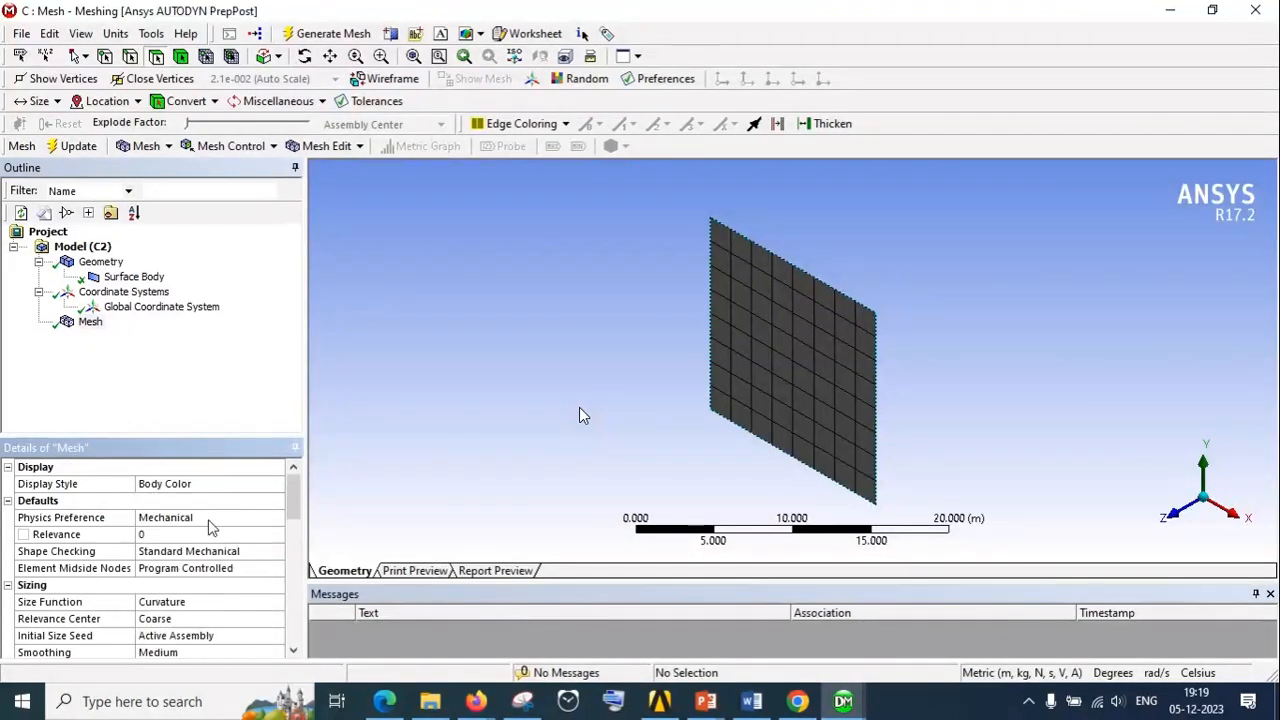
Set the mesh's Physics Preference to CFD
left_click(210, 520)
left_click(278, 517)
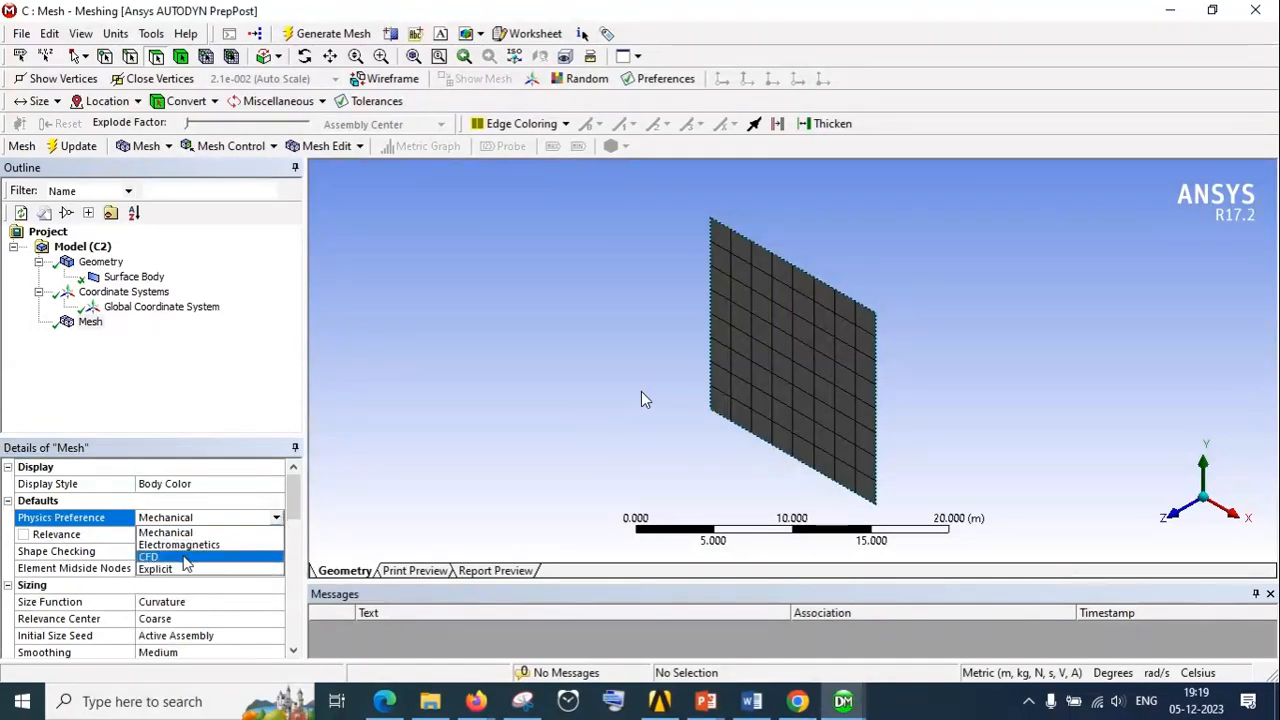
left_click(190, 558)
scroll(656, 385, "up", 3)
scroll(702, 395, "up", 1)
scroll(850, 358, "down", 4)
scroll(866, 350, "up", 5)
scroll(866, 350, "down", 2)
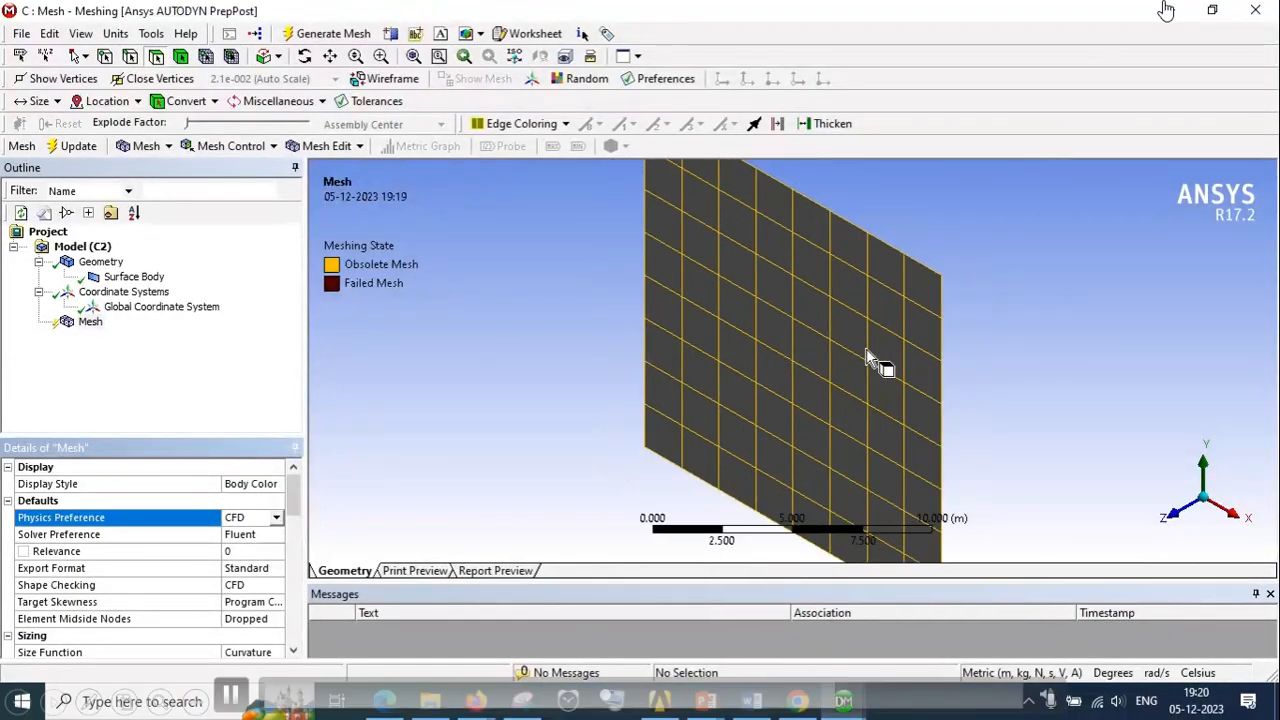
middle_click_drag(785, 357, 771, 363)
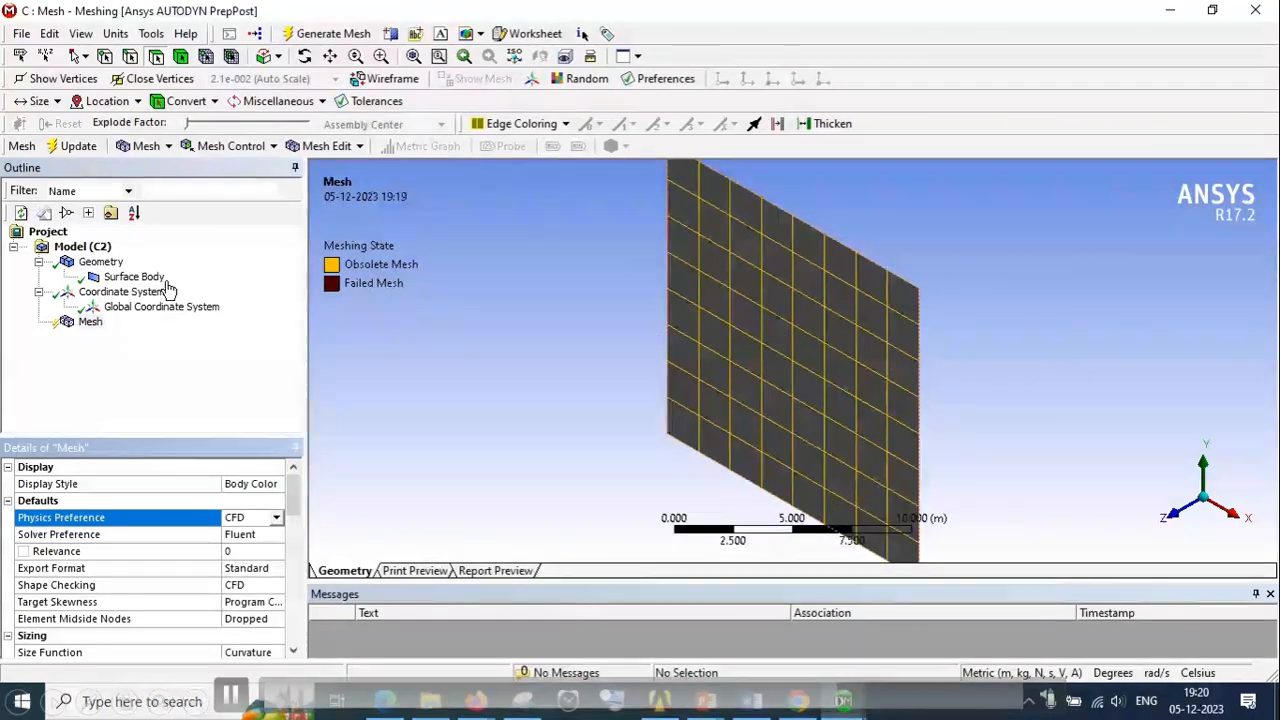
Insert a Method control under Mesh and apply the square surface body as its geometry
right_click(90, 322)
mouse_move(128, 336)
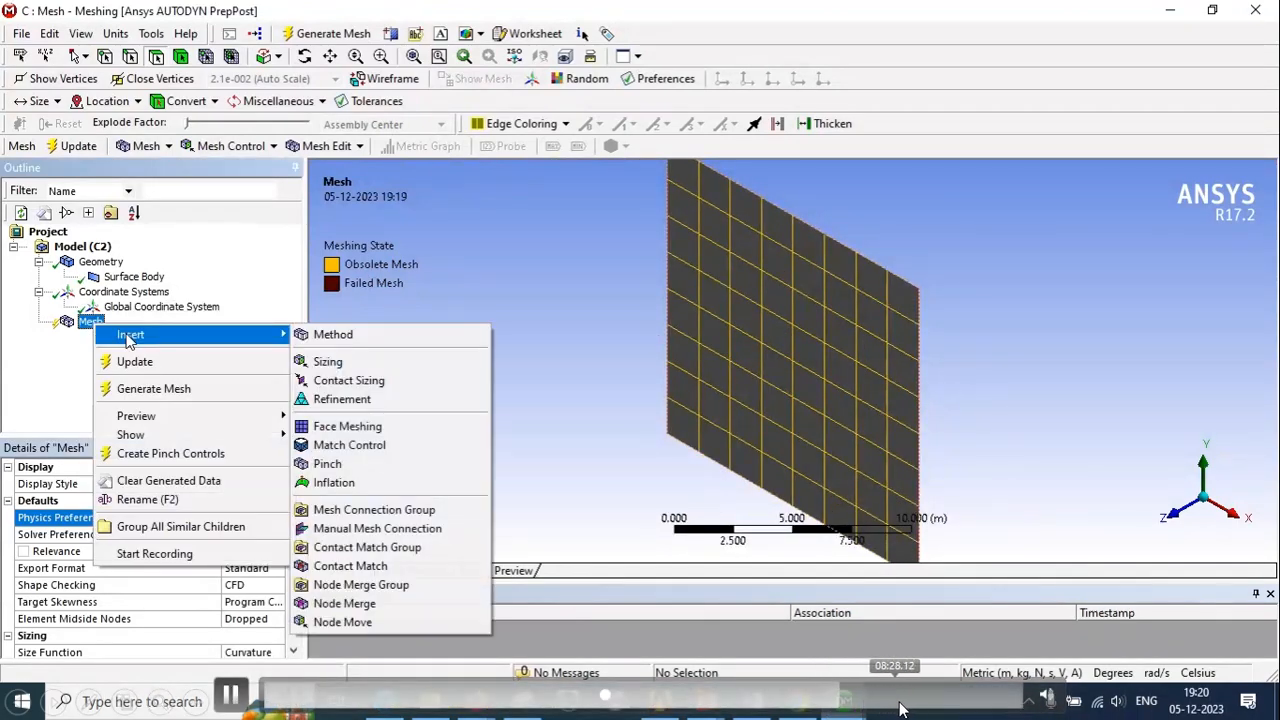
left_click(337, 336)
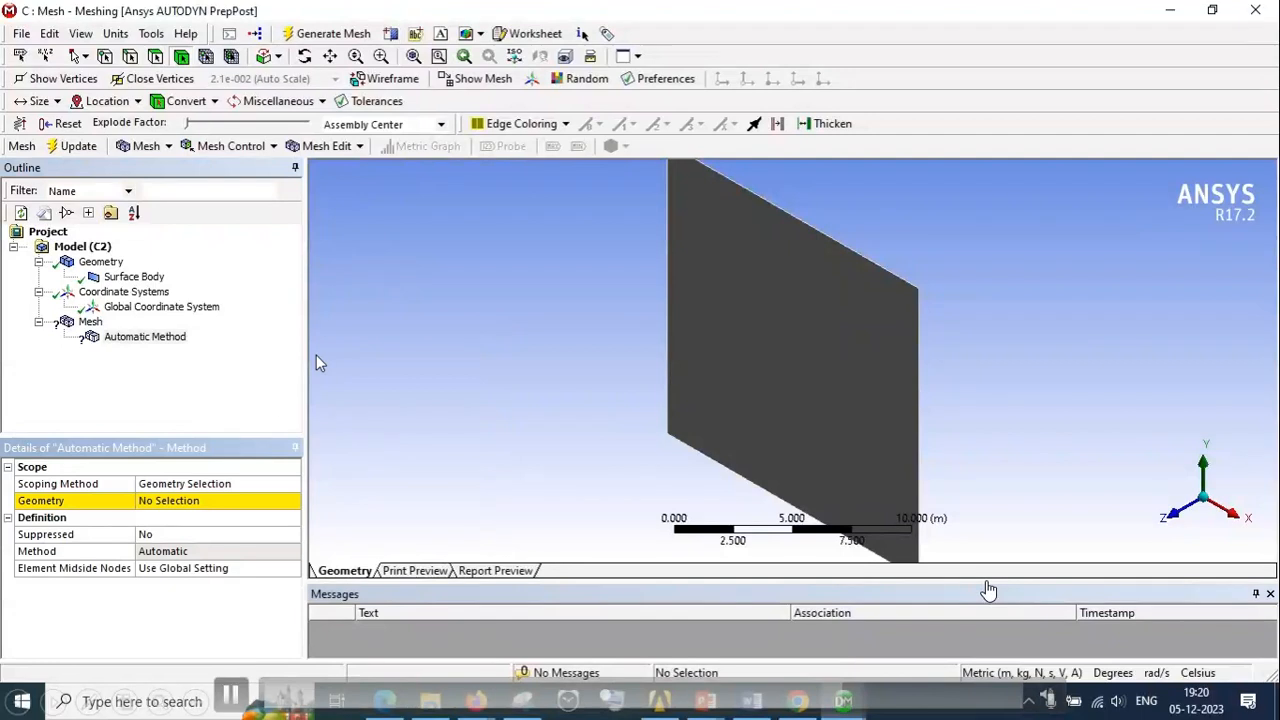
left_click(770, 312)
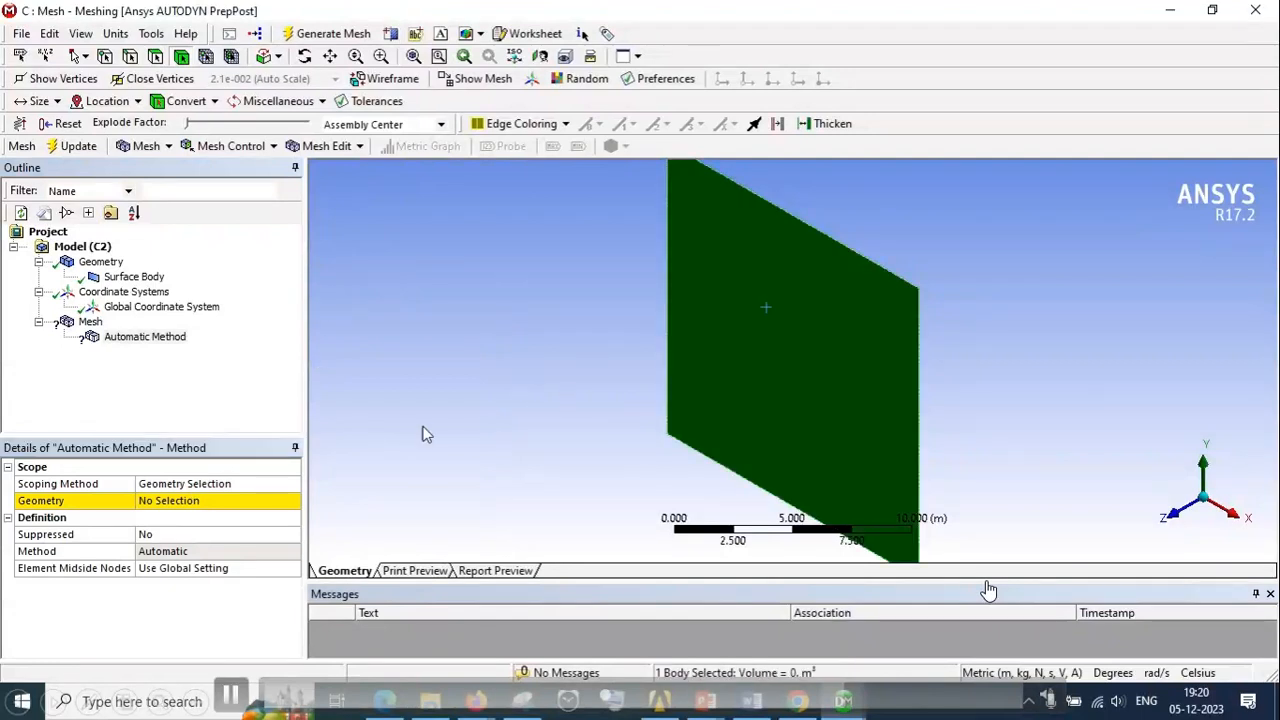
left_click(210, 501)
left_click(197, 501)
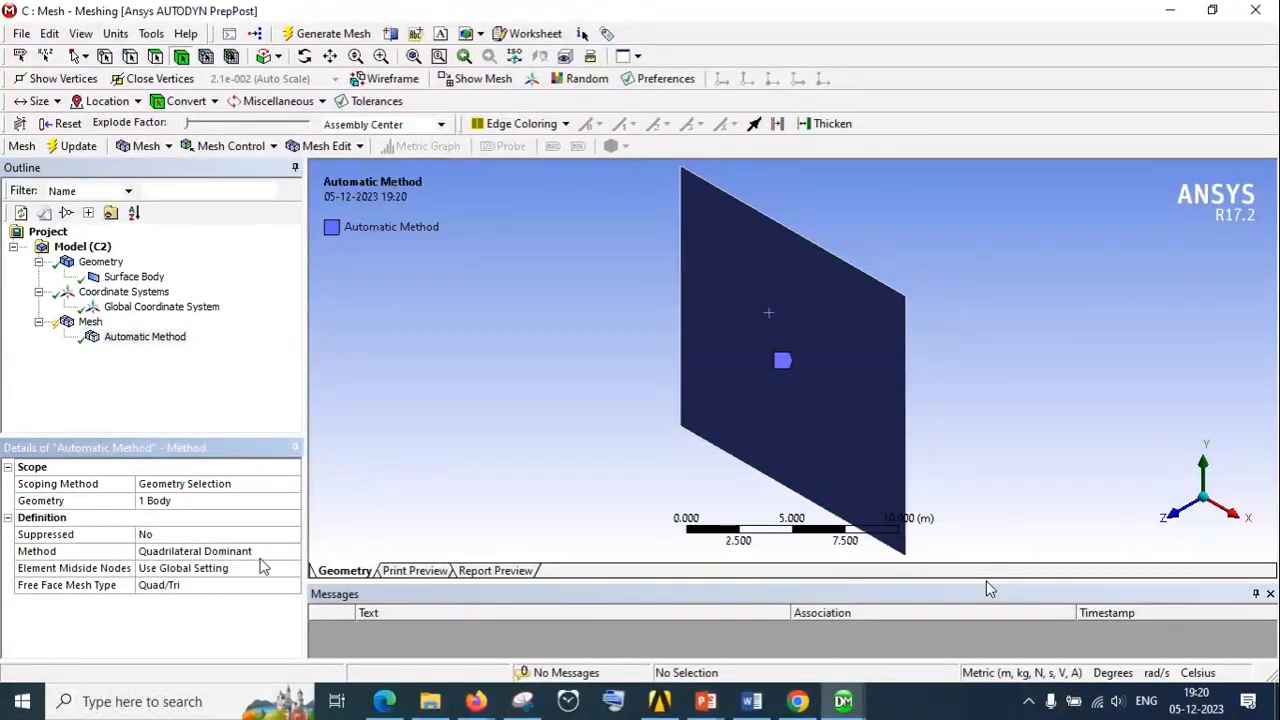
Set the method control to Triangles, with Element Midside Nodes on Use Global Setting
left_click(282, 556)
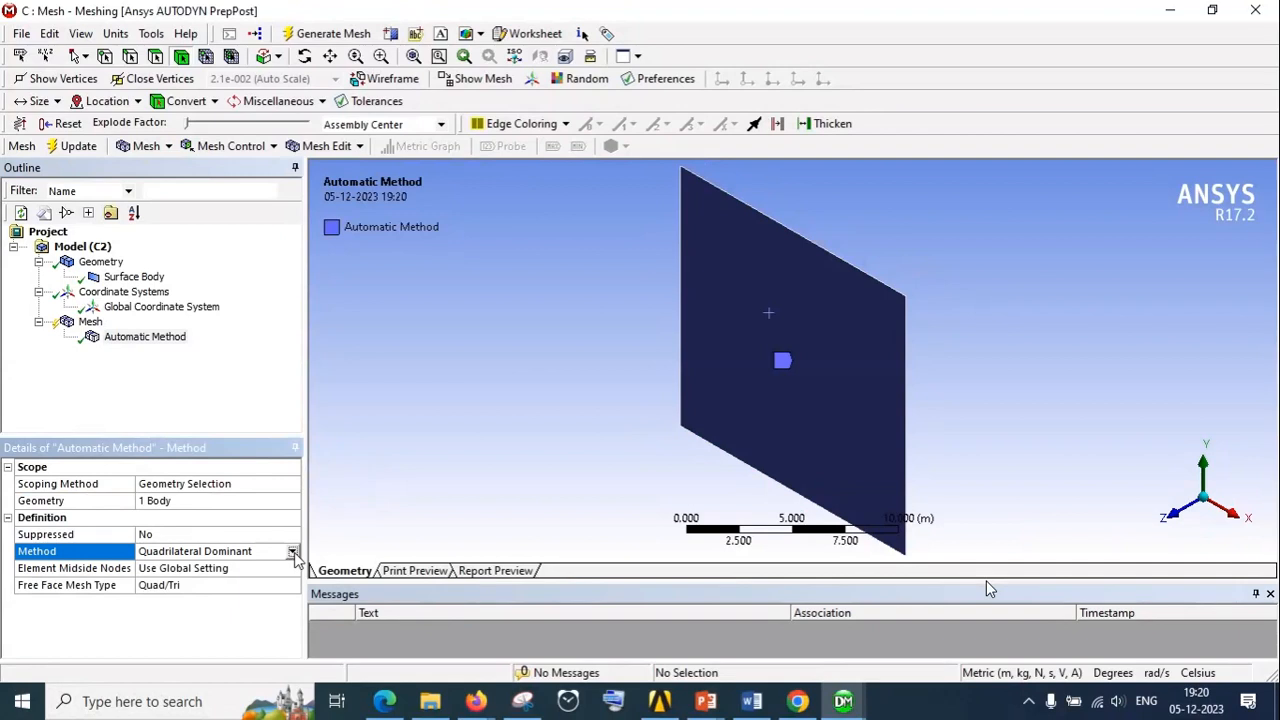
left_click(293, 552)
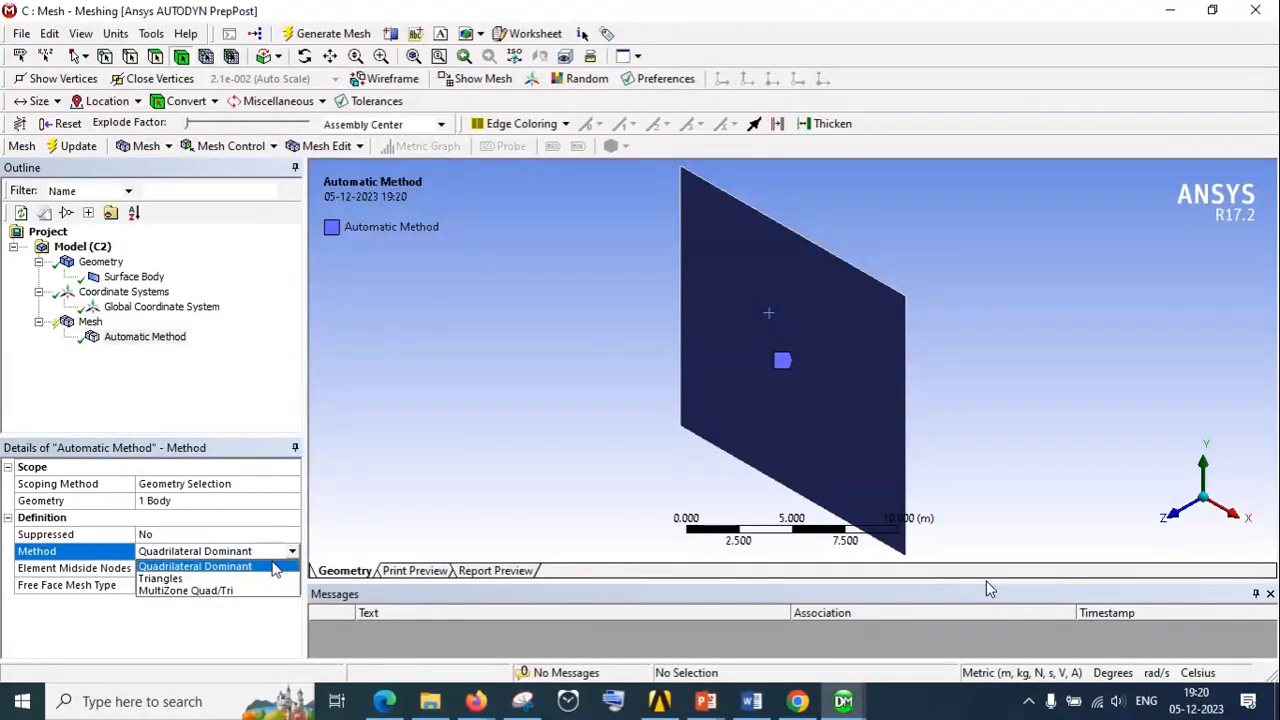
left_click(248, 578)
left_click(252, 568)
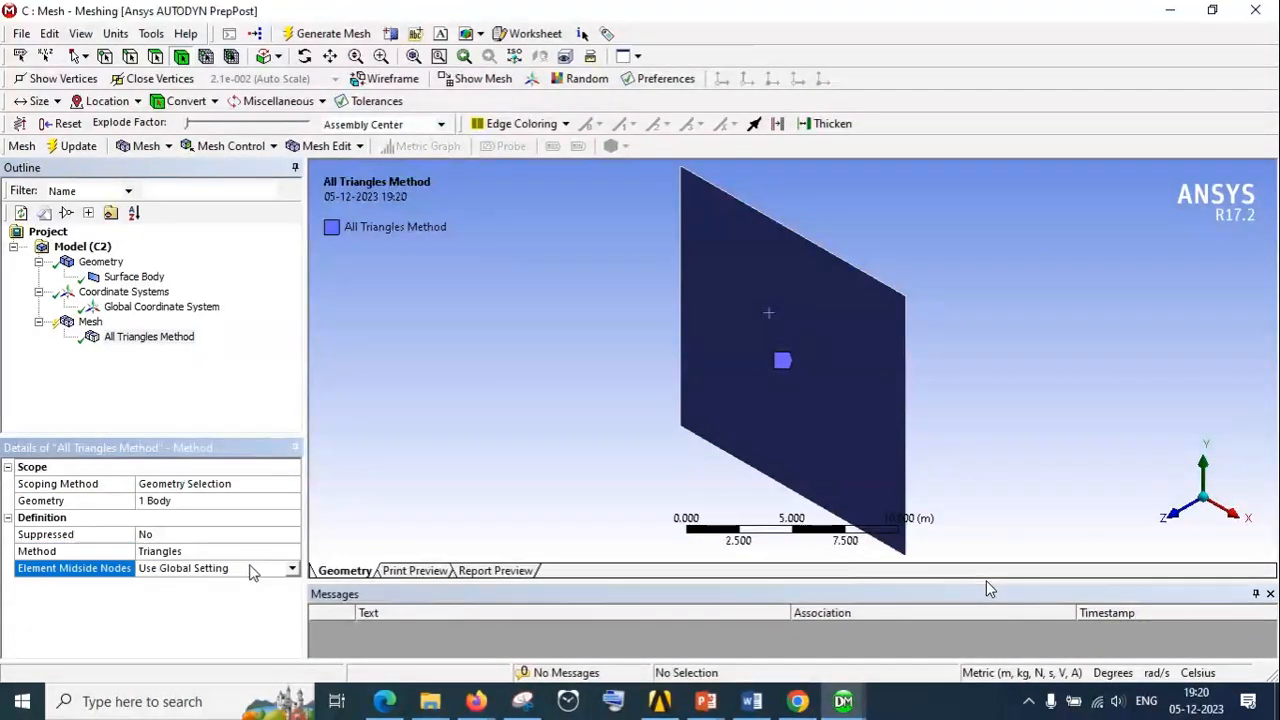
left_click(292, 569)
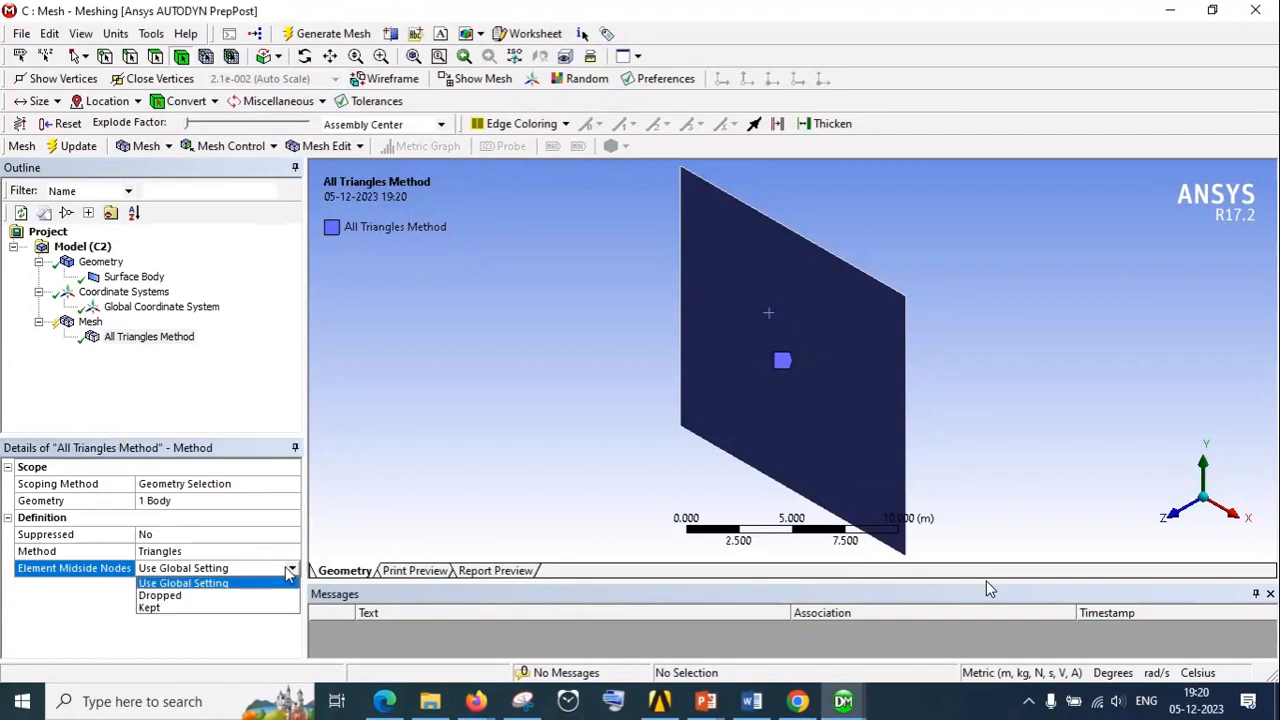
left_click(258, 584)
Regenerate the mesh with the triangles method and inspect the triangular elements on the surface
right_click(70, 325)
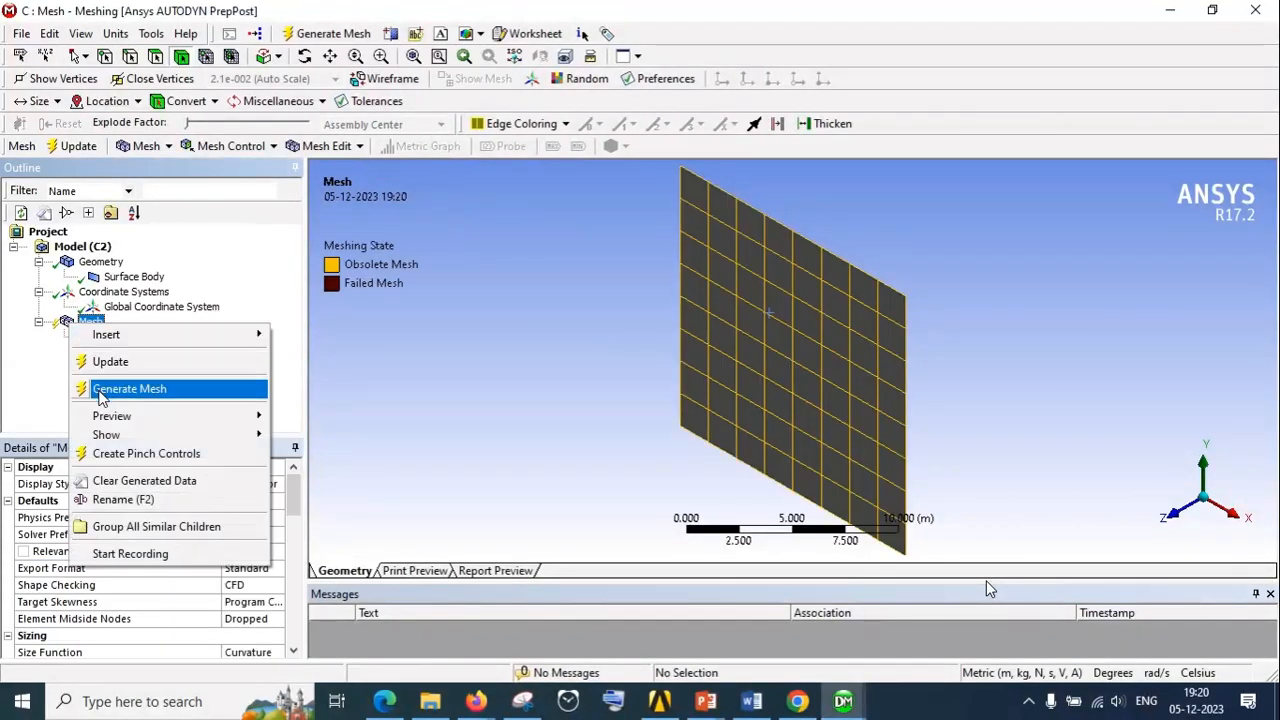
left_click(115, 389)
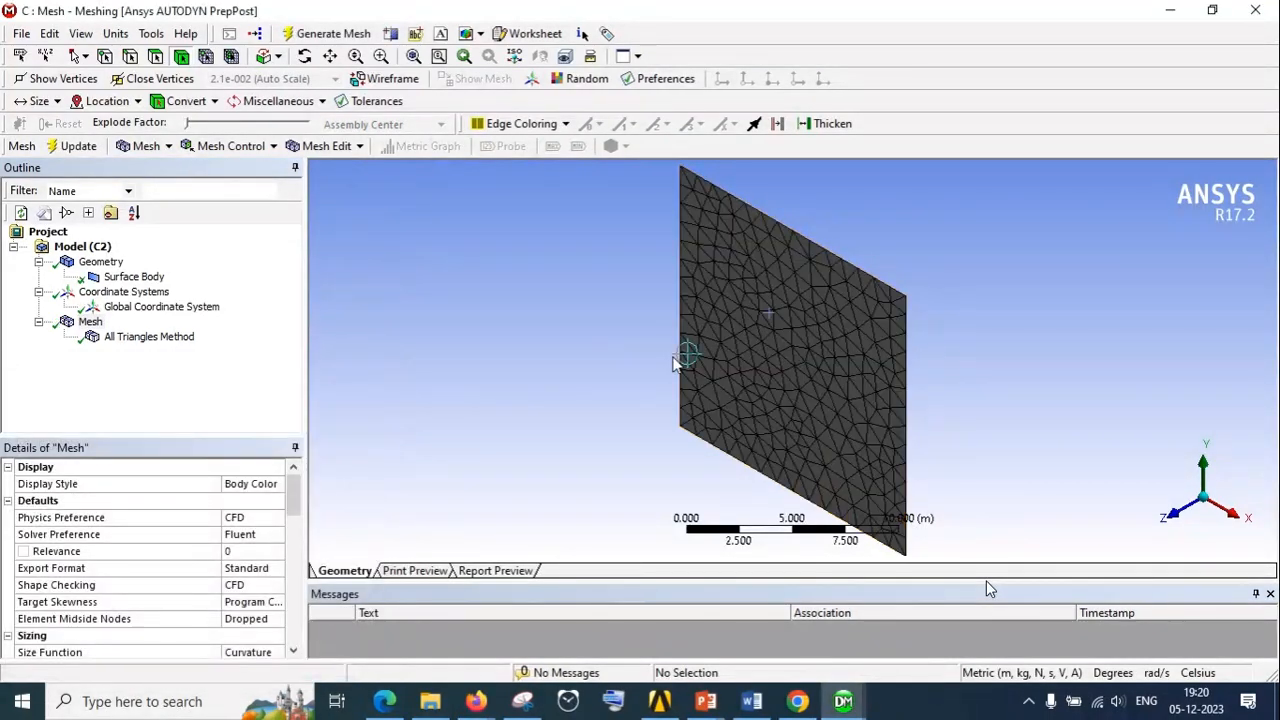
scroll(759, 370, "up", 3)
scroll(760, 372, "up", 2)
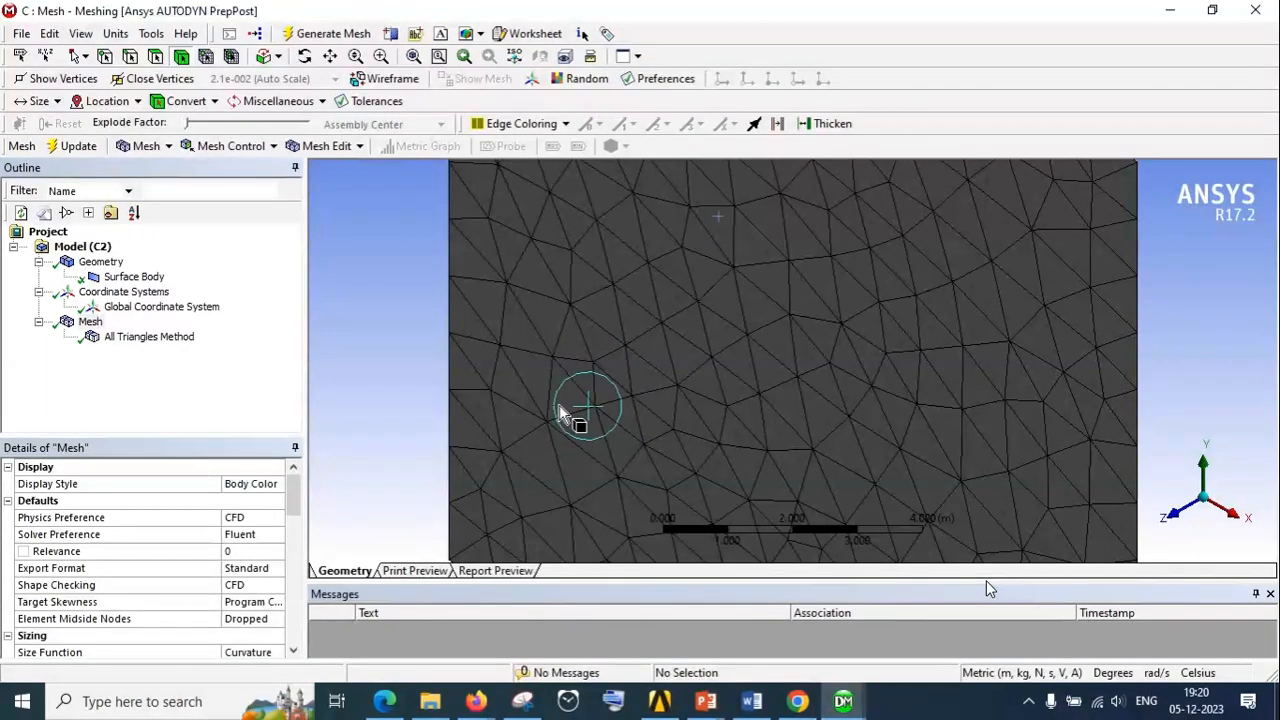
scroll(557, 376, "down", 2)
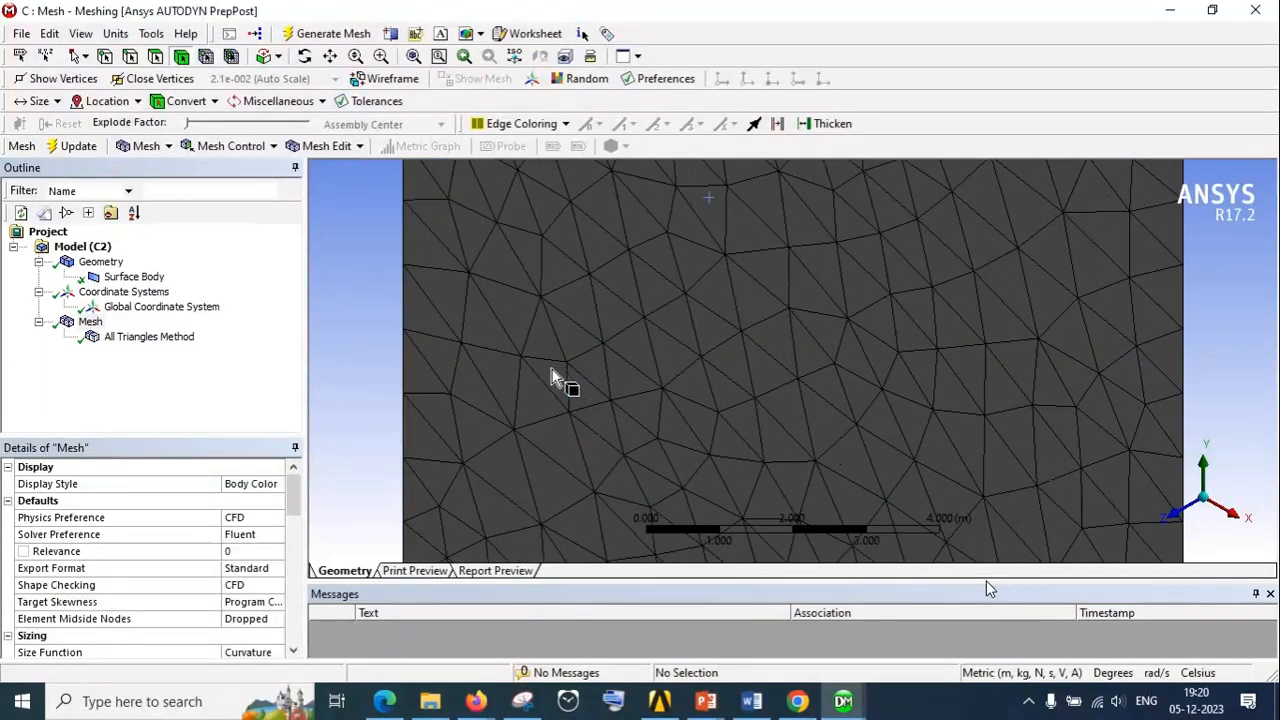
scroll(557, 370, "down", 8)
scroll(769, 305, "up", 5)
scroll(770, 305, "down", 1)
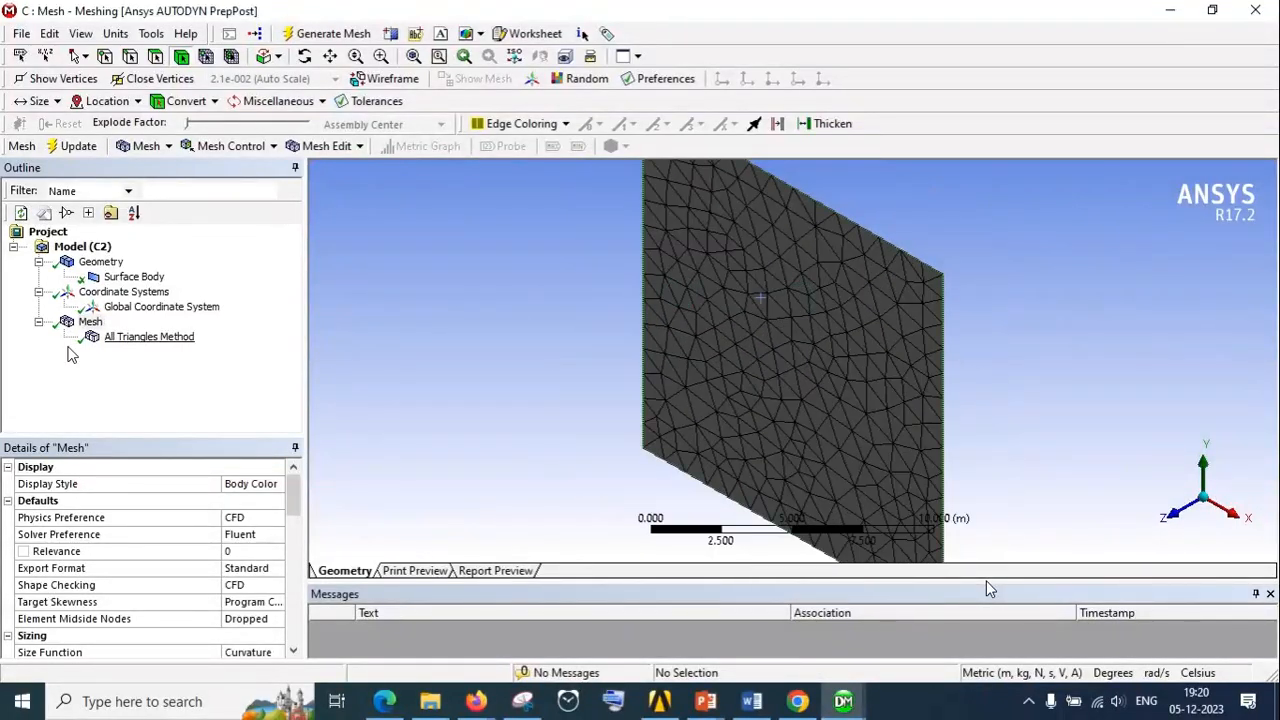
Insert another Method control under Mesh and apply the square surface body as its geometry
left_click(88, 321)
right_click(88, 324)
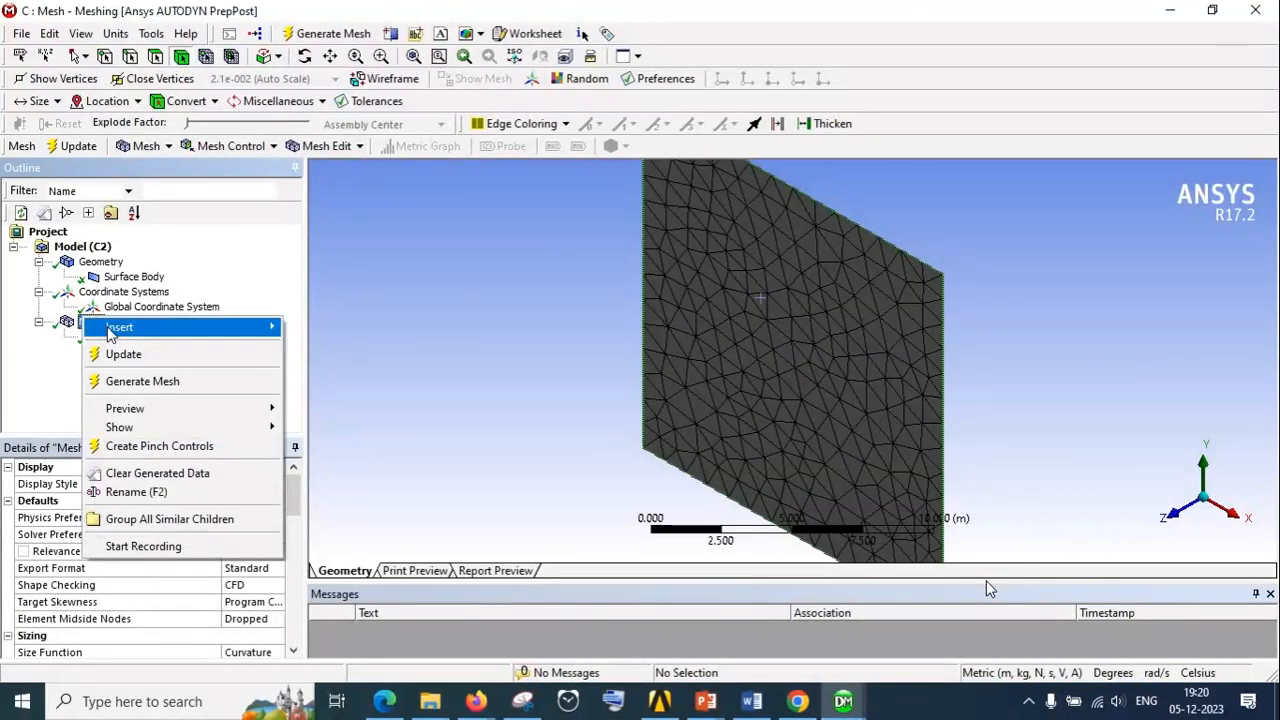
mouse_move(270, 328)
left_click(325, 328)
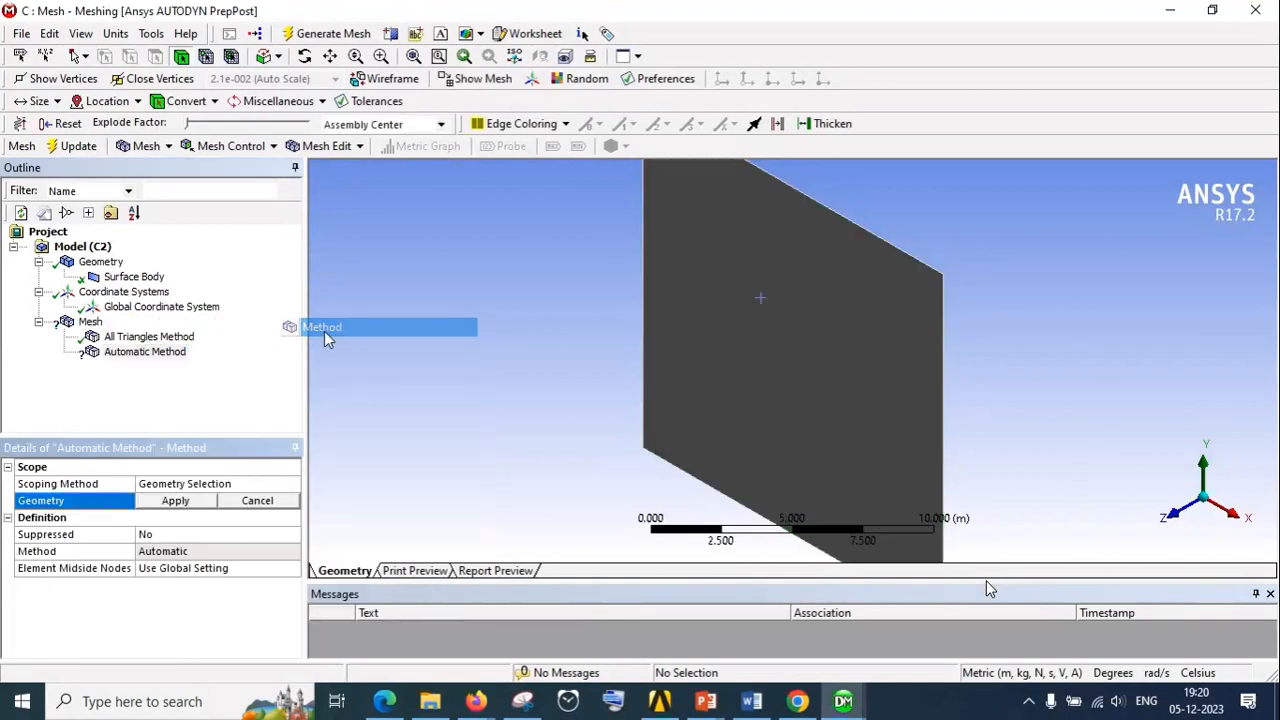
left_click(673, 380)
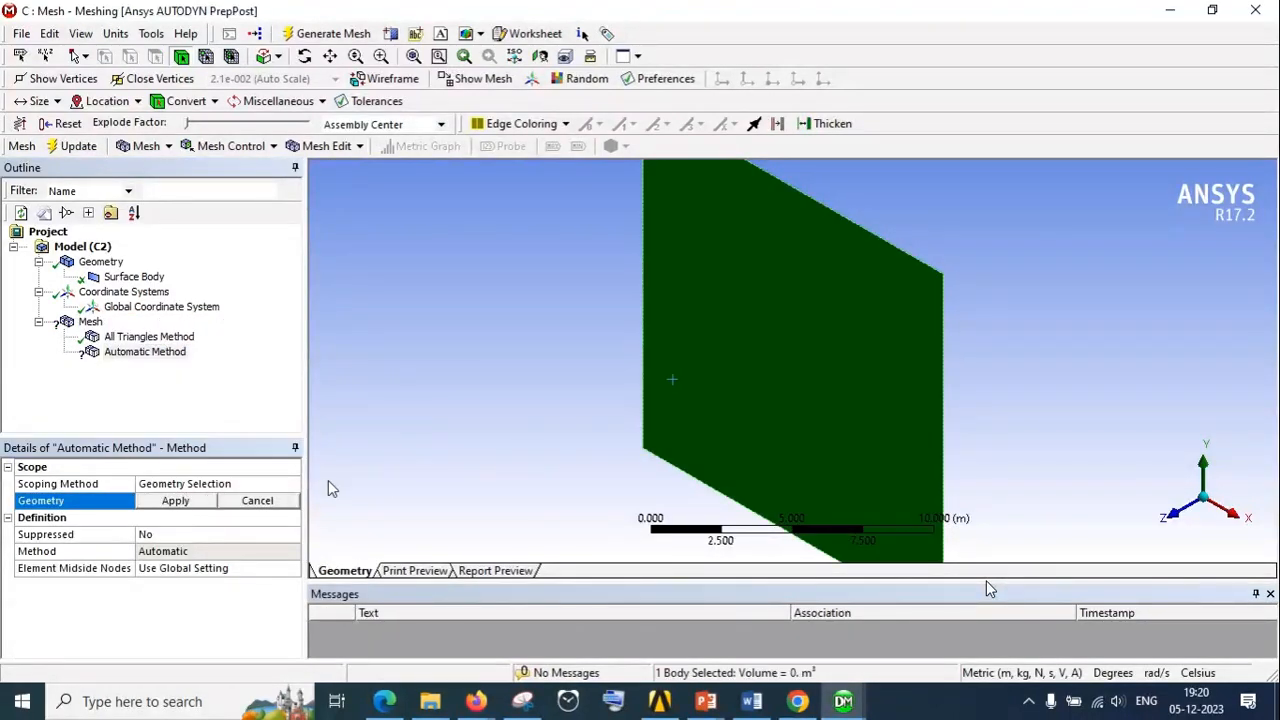
left_click(175, 501)
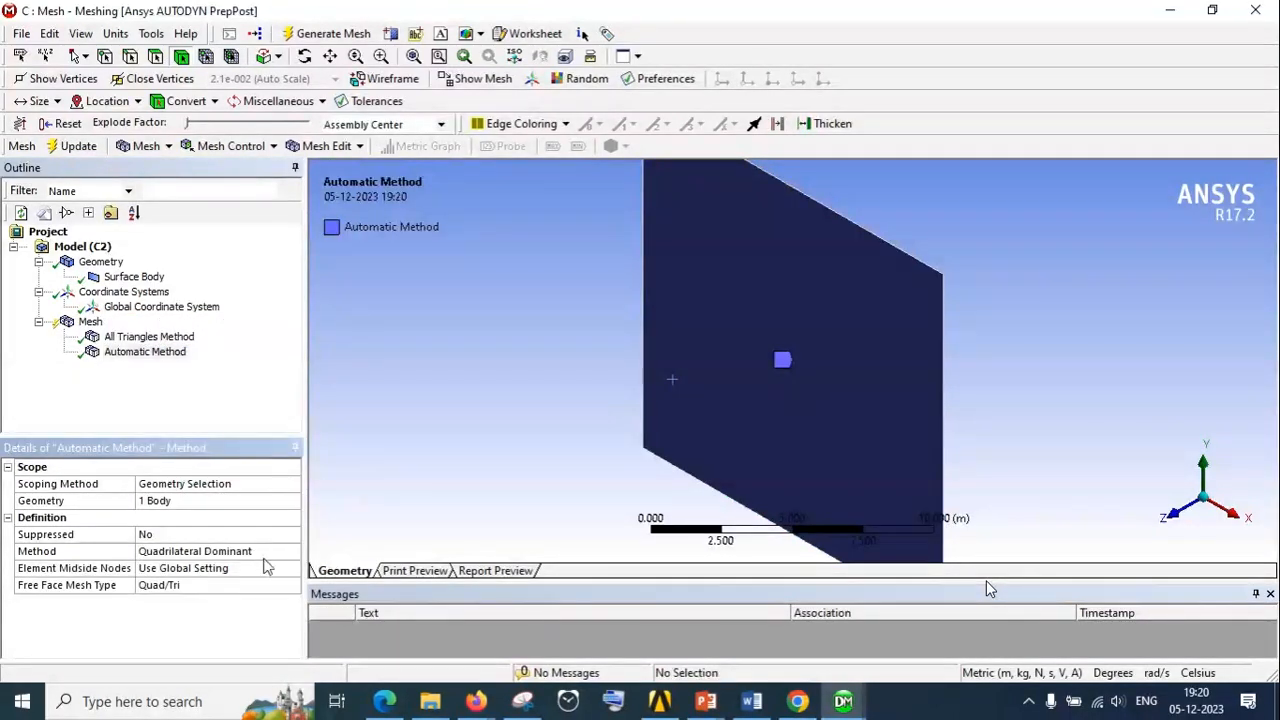
Set the new method control to MultiZone Quad/Tri and review its advanced settings
left_click(282, 557)
left_click(292, 553)
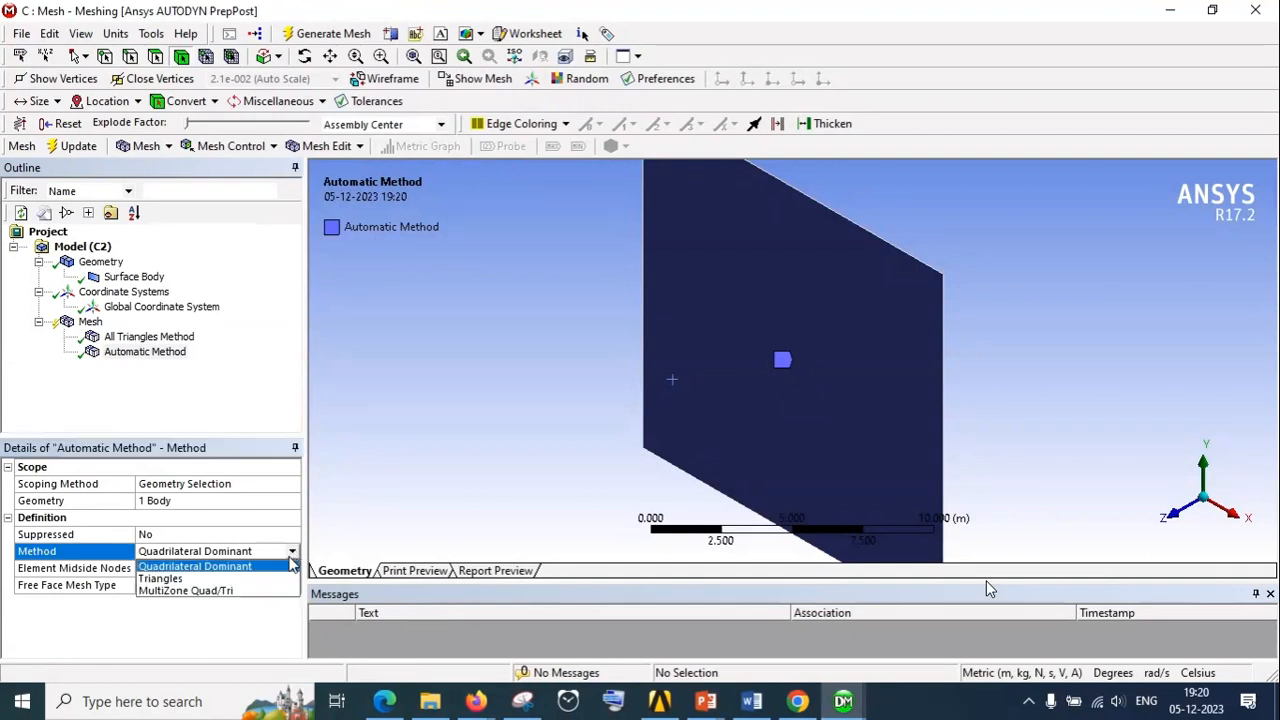
left_click(250, 591)
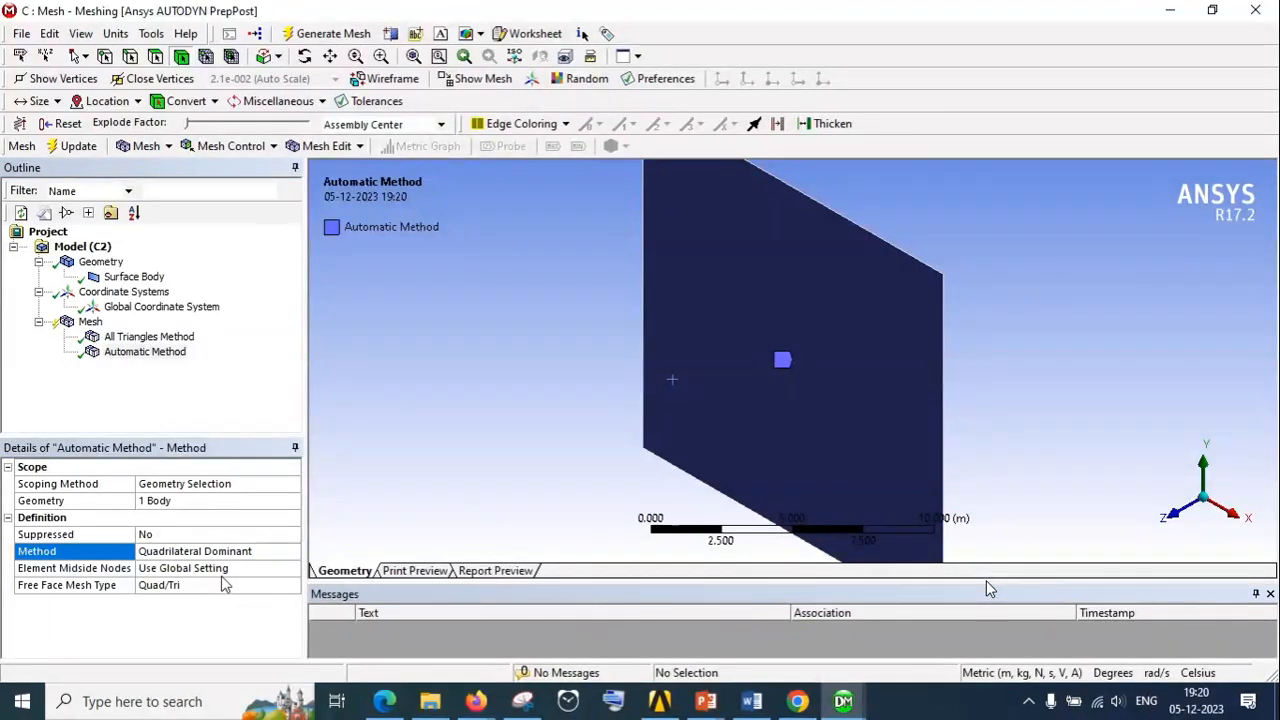
scroll(240, 592, "down", 2)
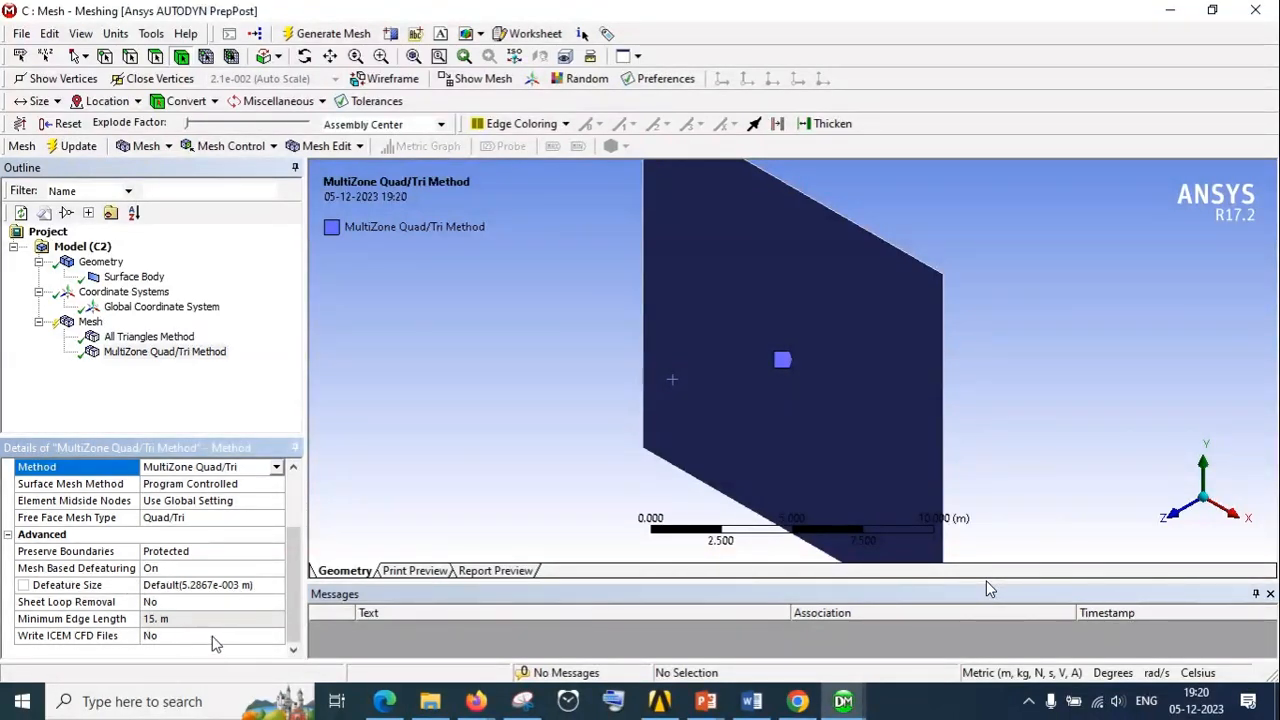
scroll(212, 640, "up", 2)
Regenerate the mesh with the MultiZone Quad/Tri method and inspect the elements on the surface
right_click(90, 322)
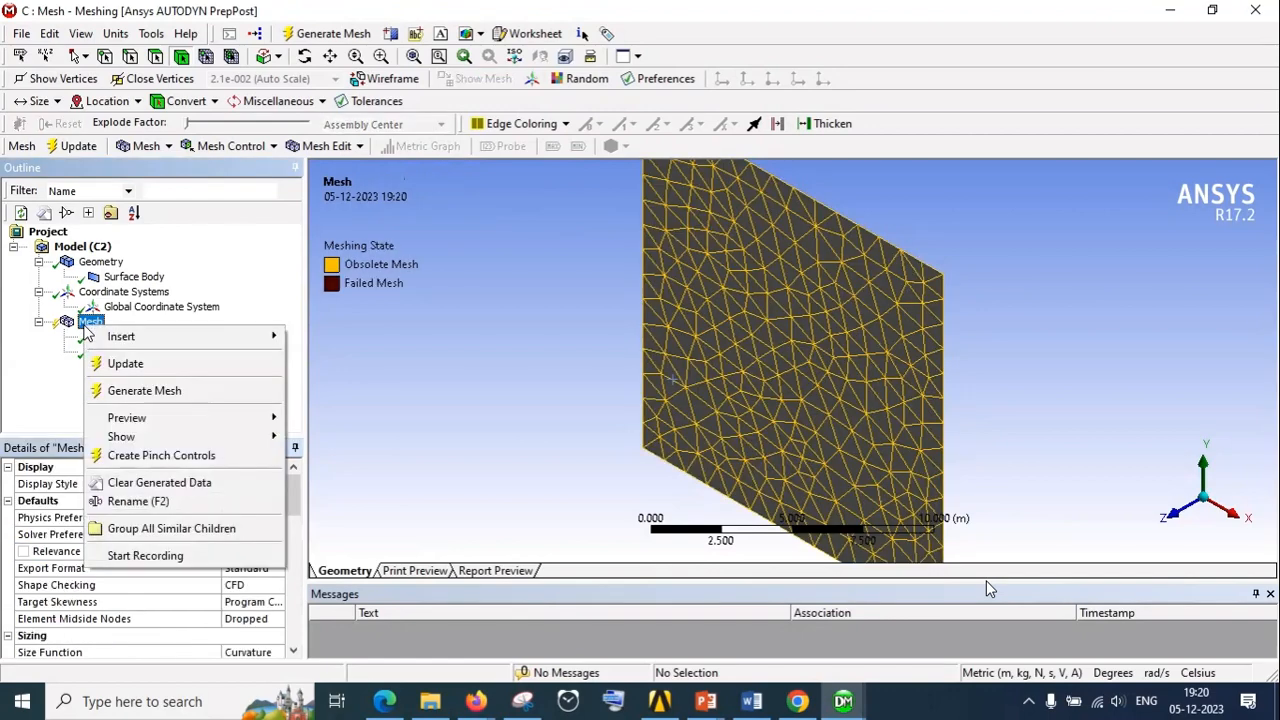
left_click(130, 391)
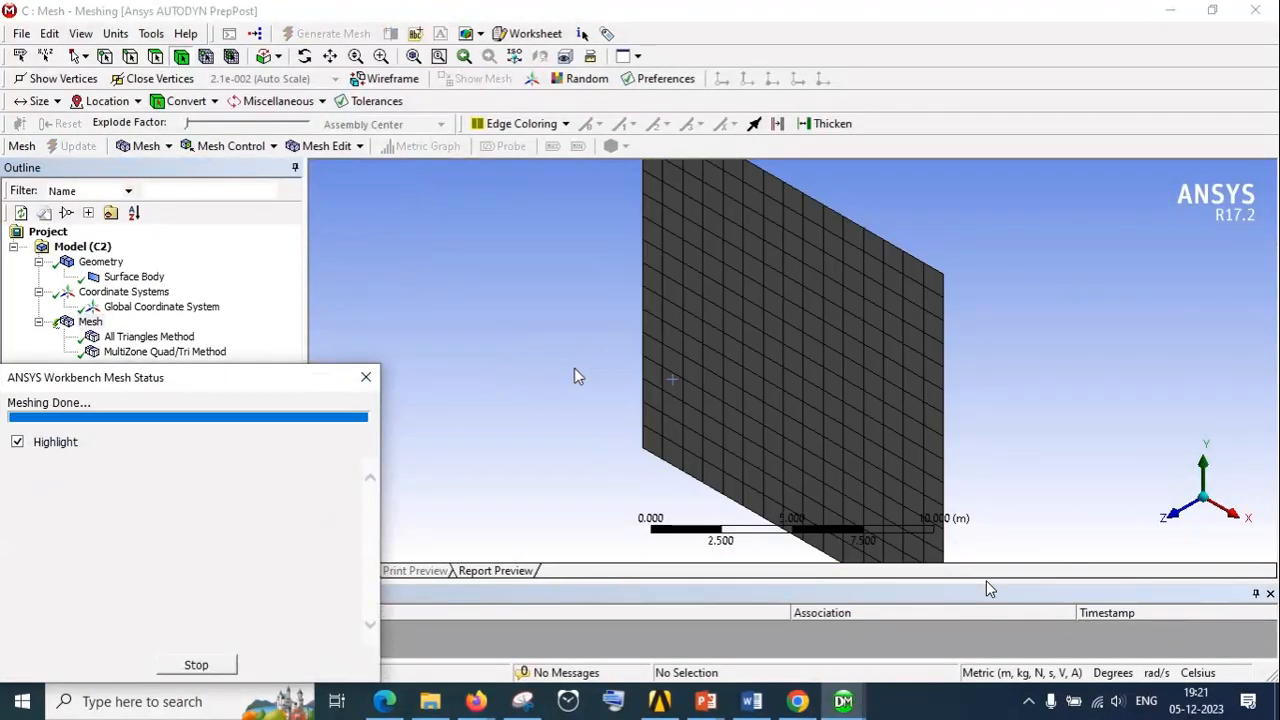
scroll(757, 329, "up", 5)
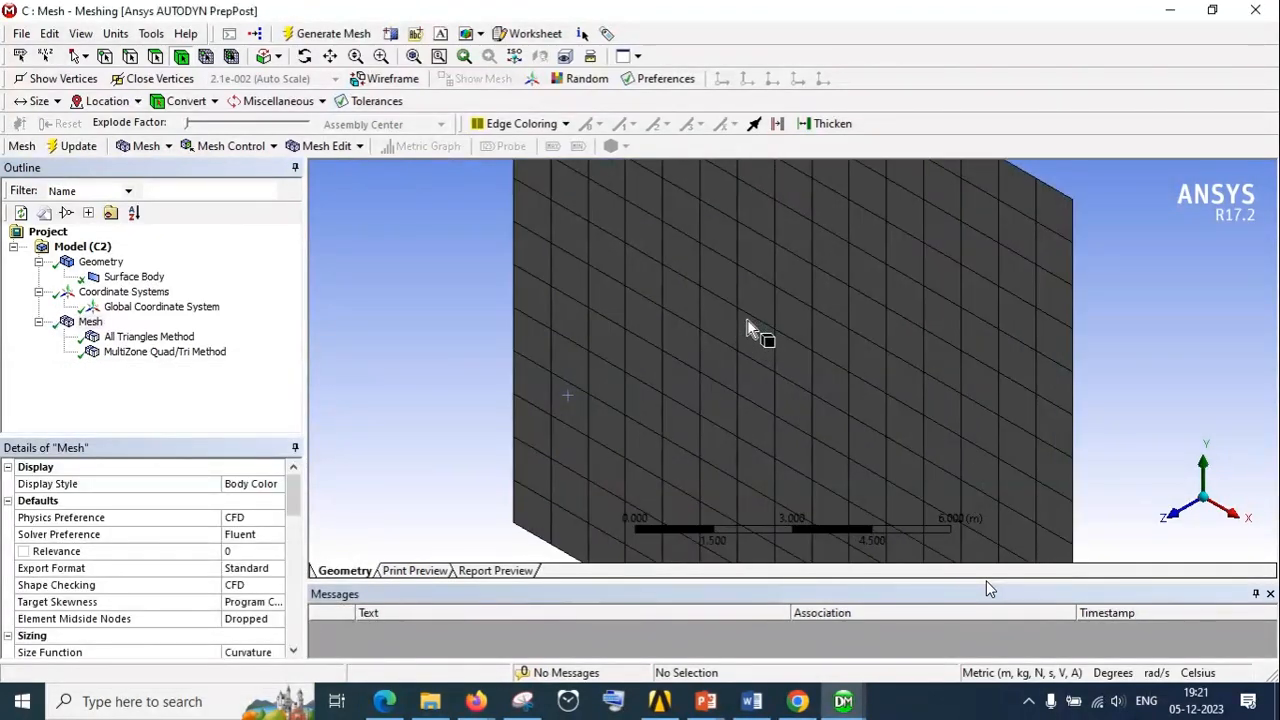
scroll(757, 329, "down", 5)
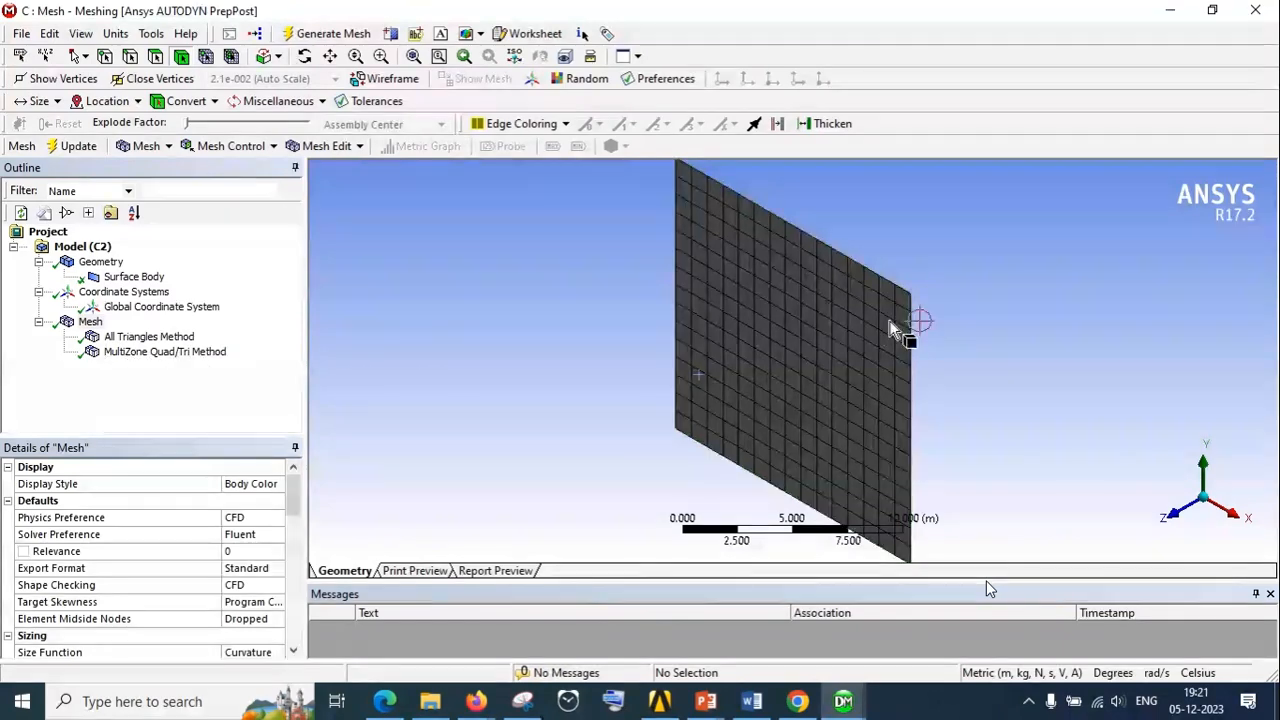
scroll(880, 334, "up", 2)
Insert a Sizing control under Mesh and apply the square surface body as its geometry
right_click(88, 322)
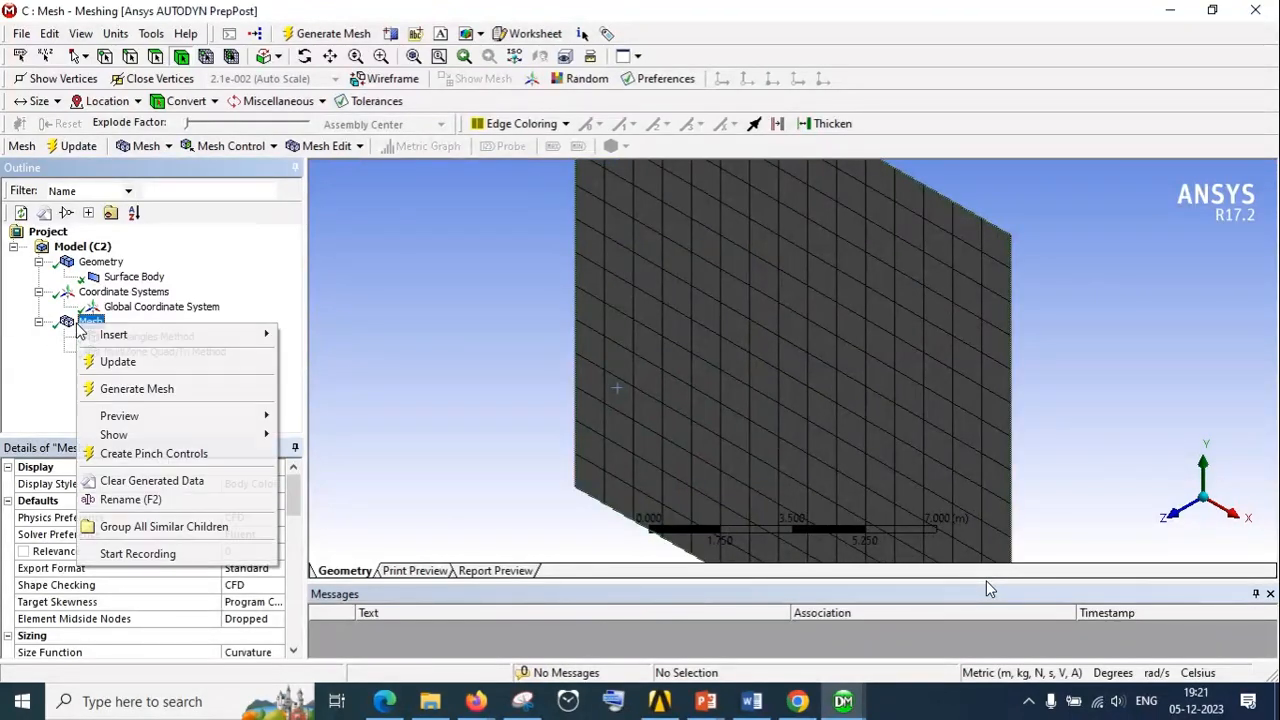
mouse_move(120, 334)
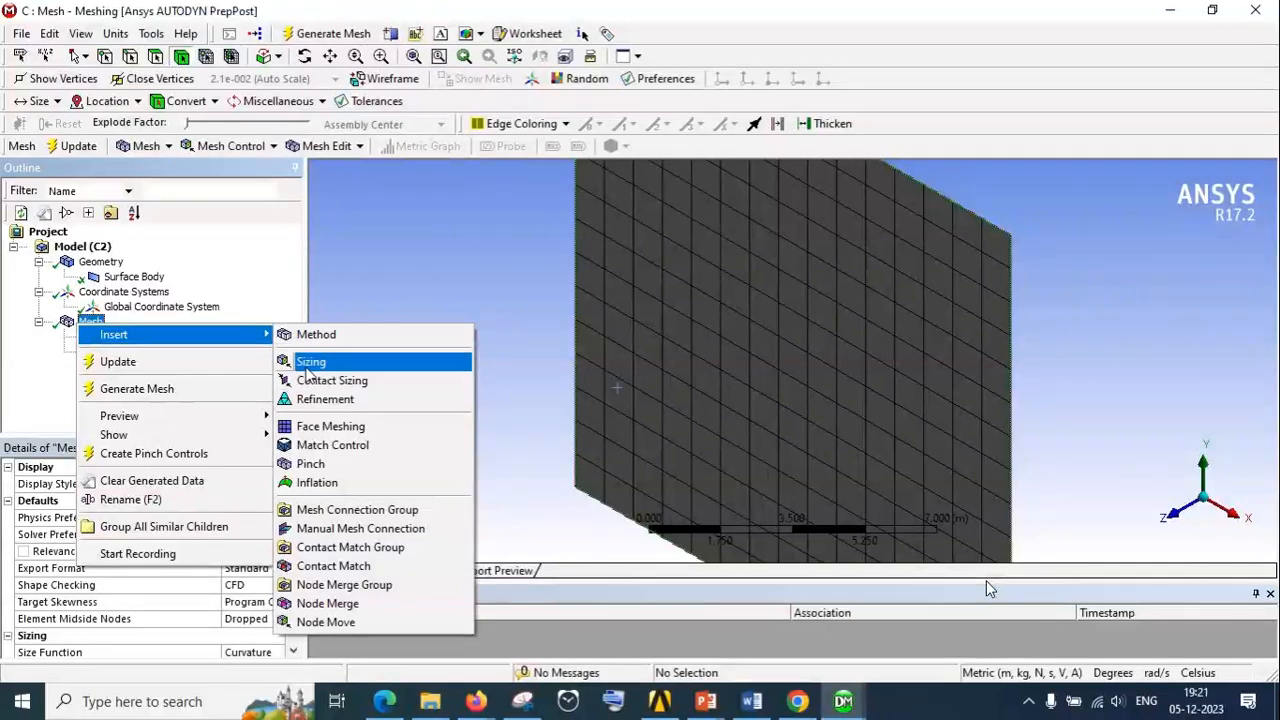
left_click(311, 362)
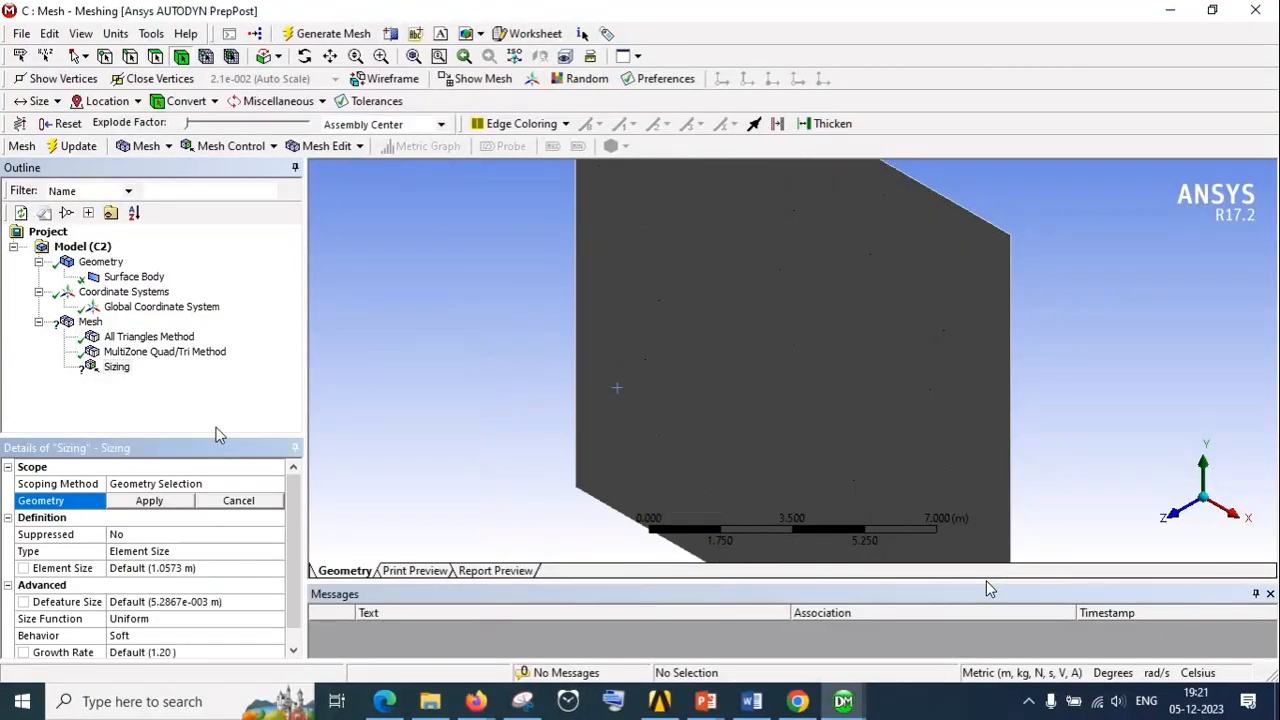
left_click(684, 368)
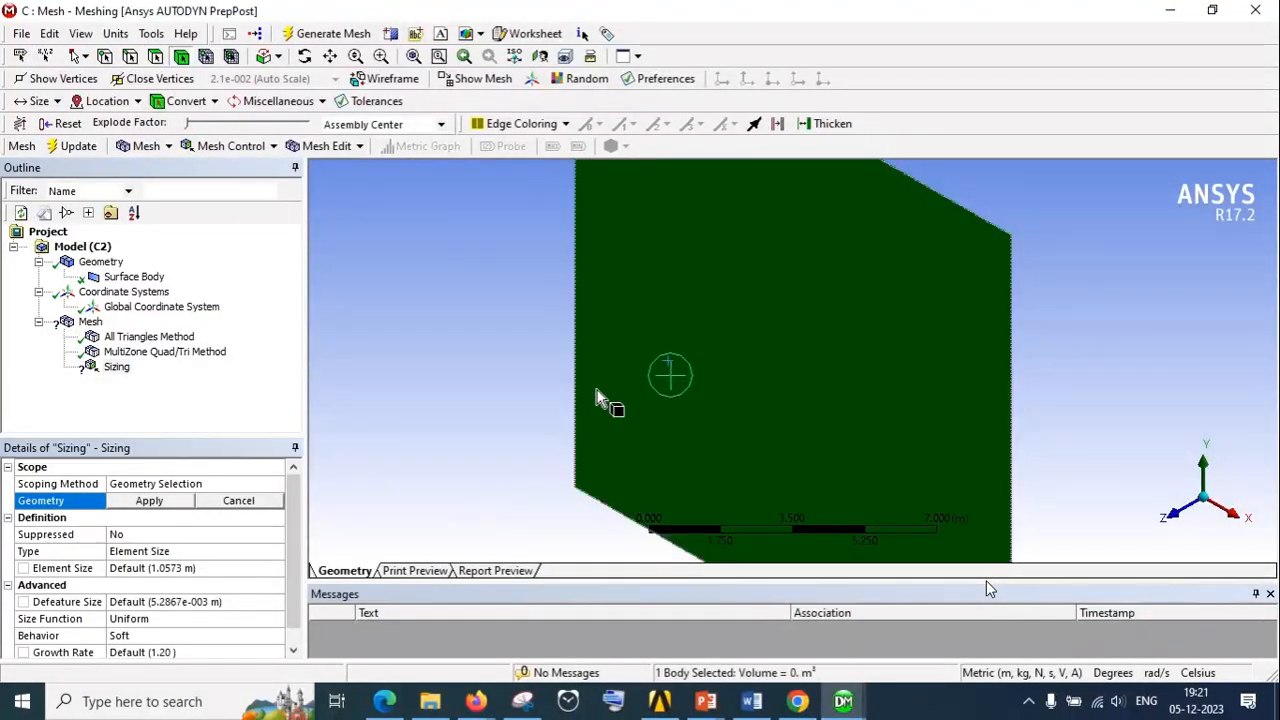
left_click(149, 503)
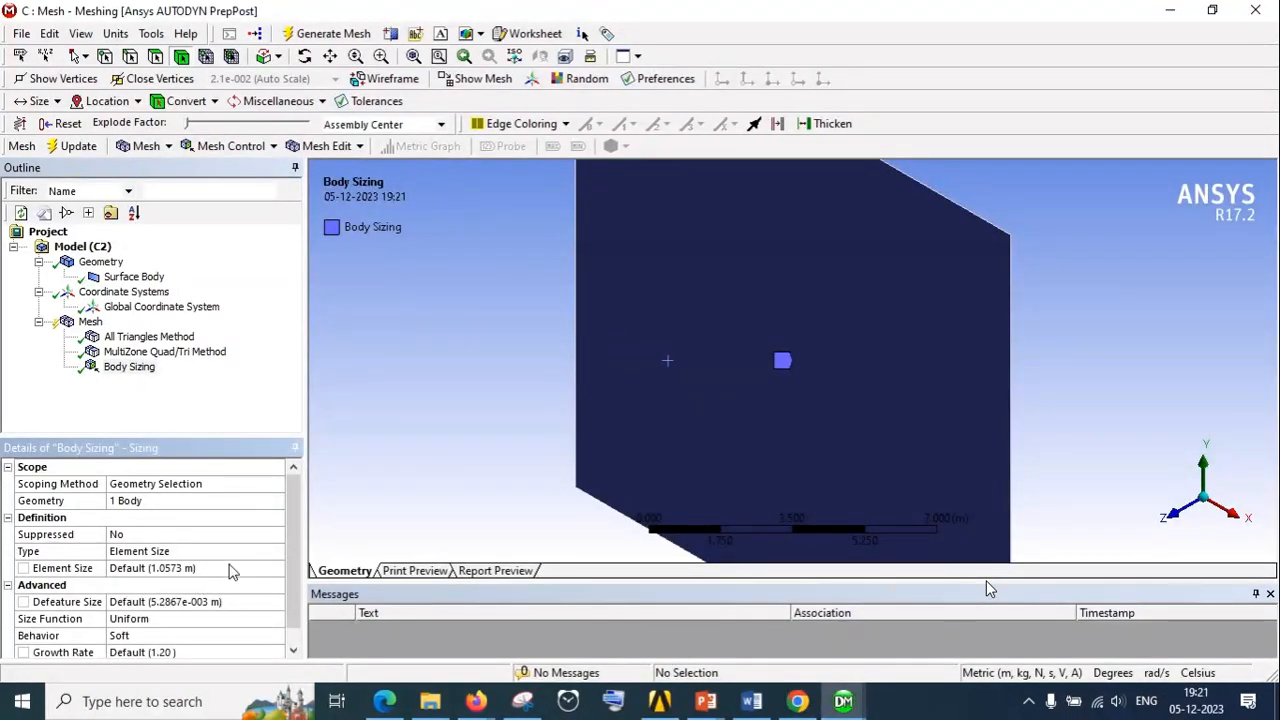
Set the body sizing's Element Size to 1 m and regenerate the mesh
left_click(230, 567)
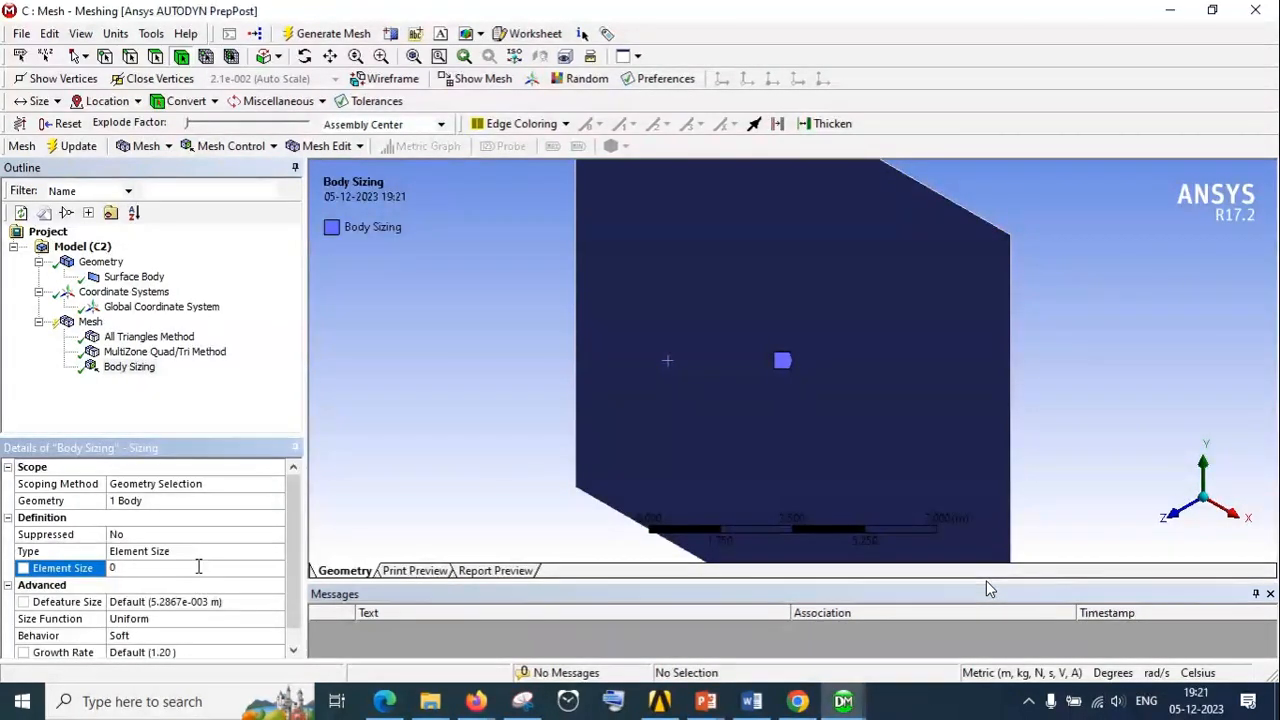
type("1")
key("Return")
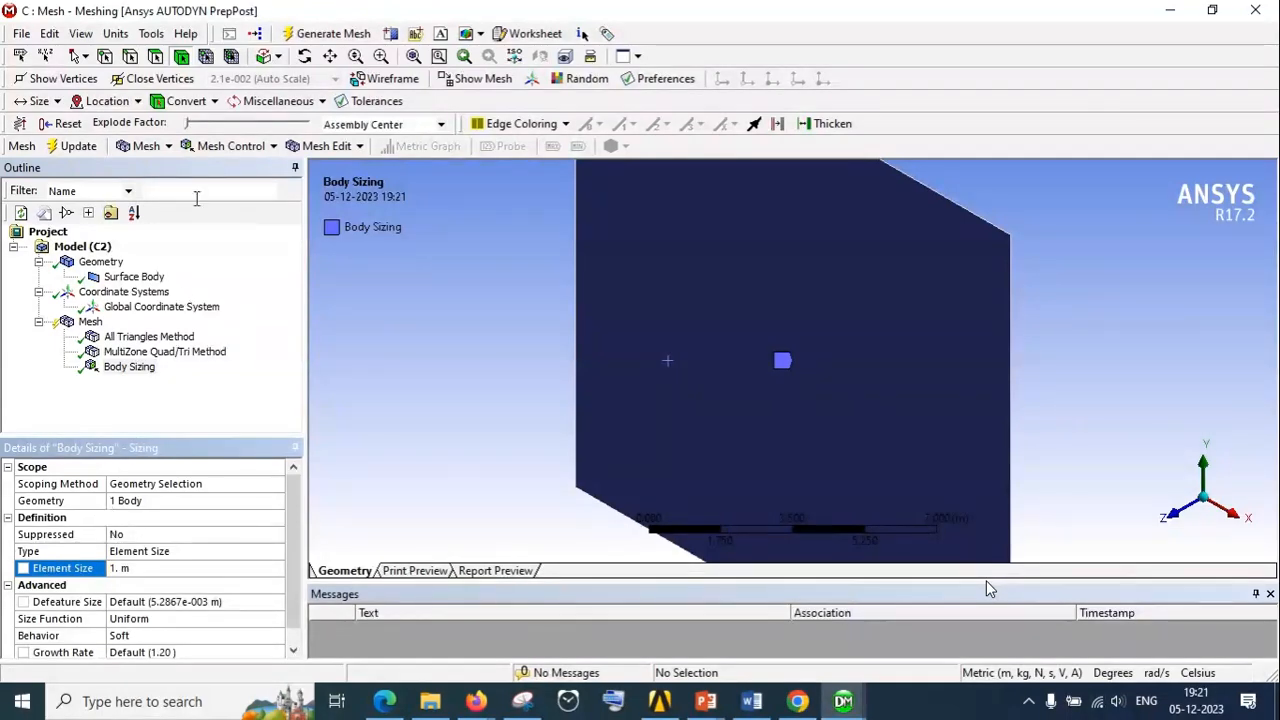
left_click(90, 321)
right_click(90, 321)
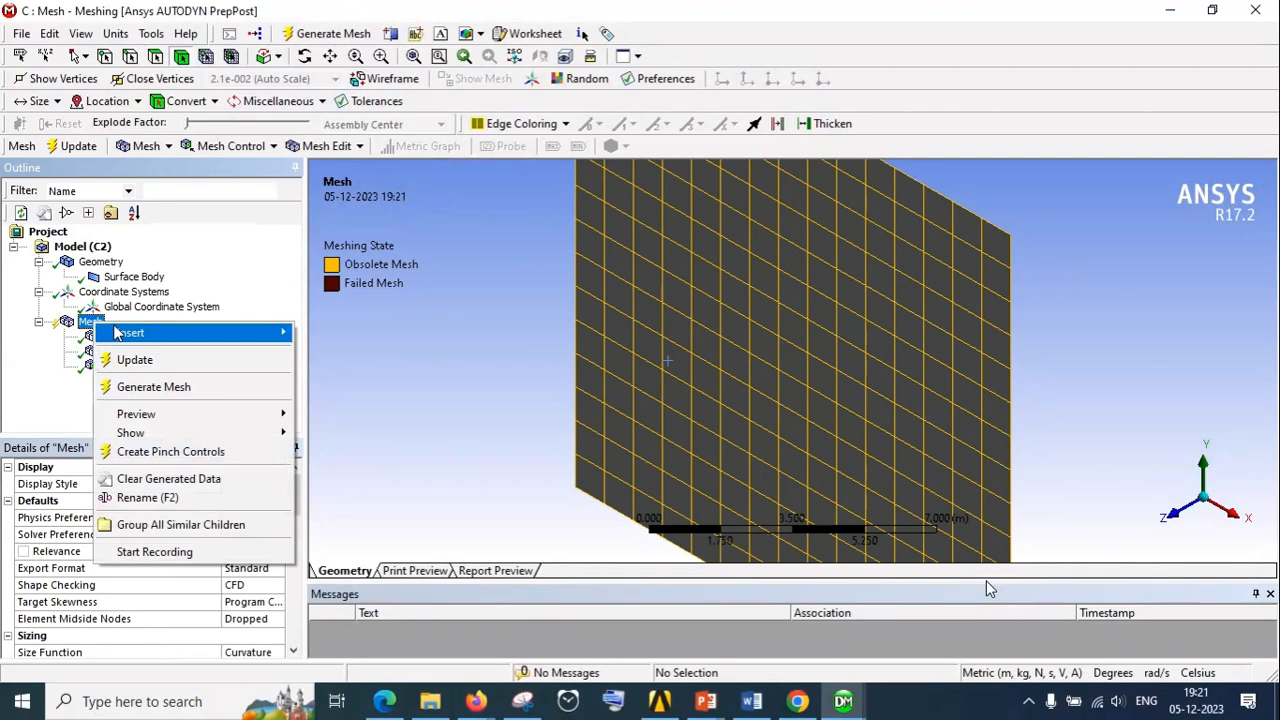
left_click(157, 383)
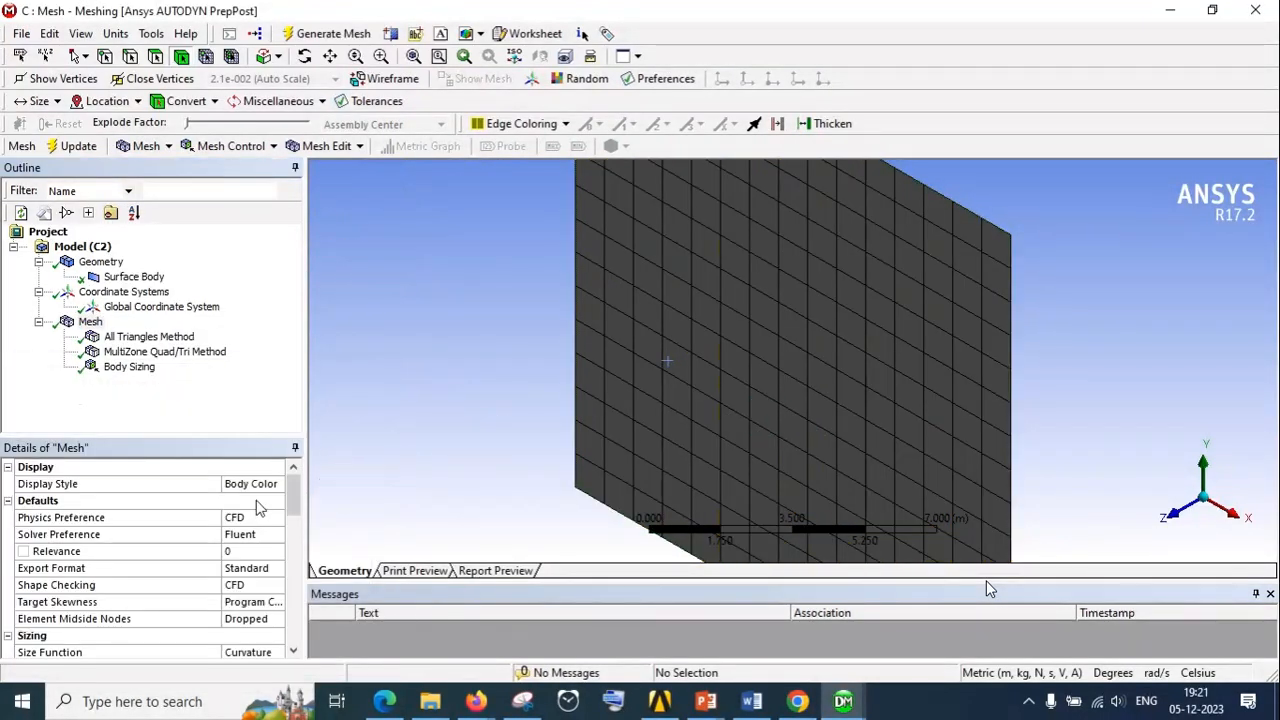
middle_click_drag(646, 457, 700, 451)
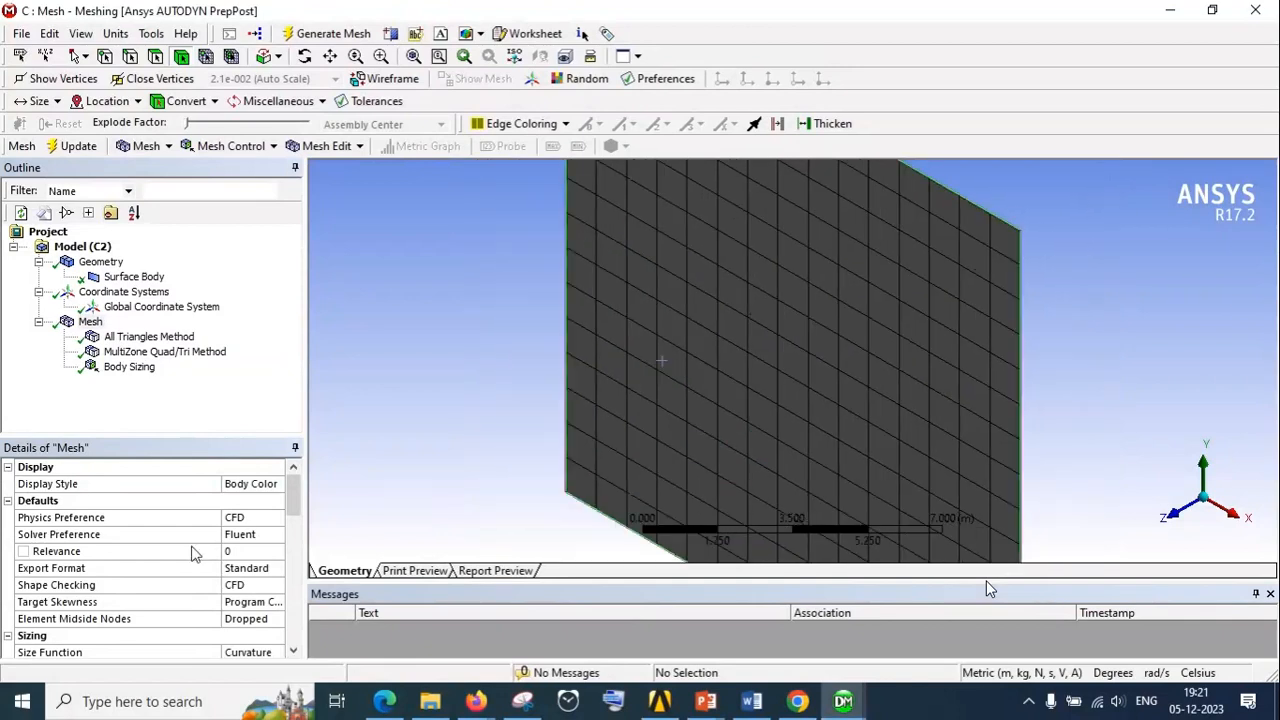
Set the body sizing's Element Size to 0.5 m, regenerate the mesh and inspect the elements
left_click(112, 367)
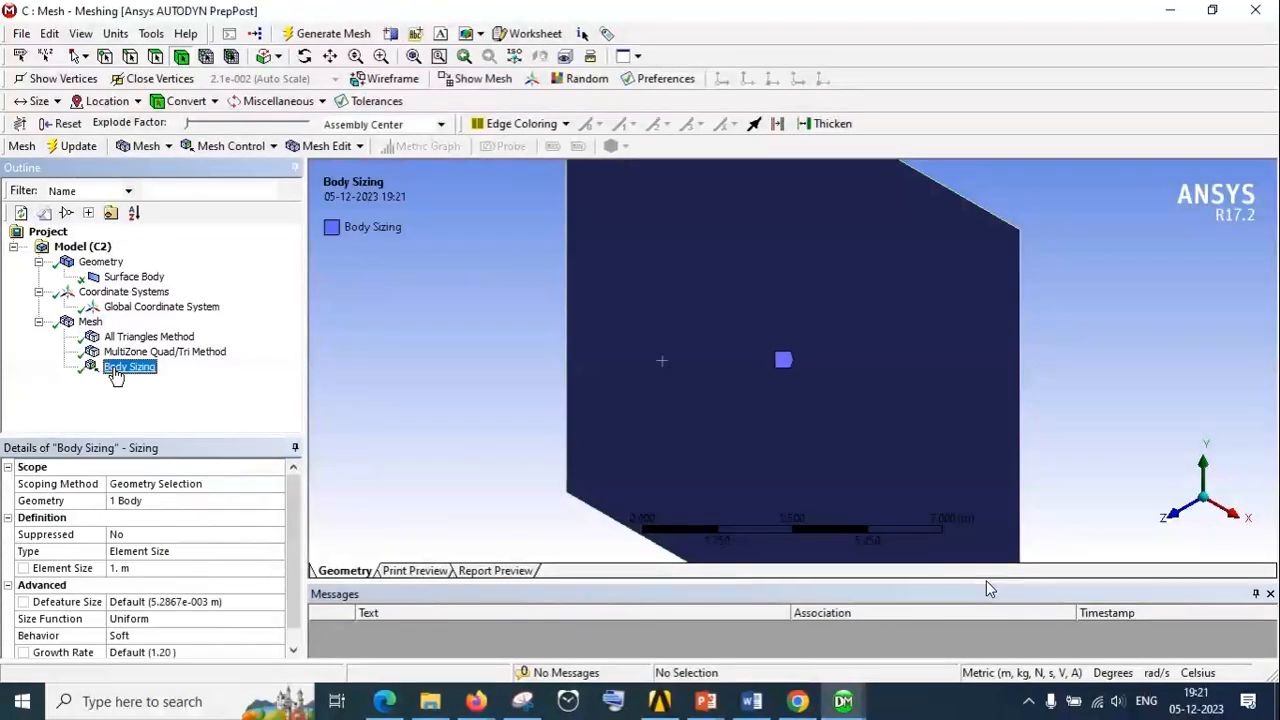
left_click(140, 585)
left_click(143, 568)
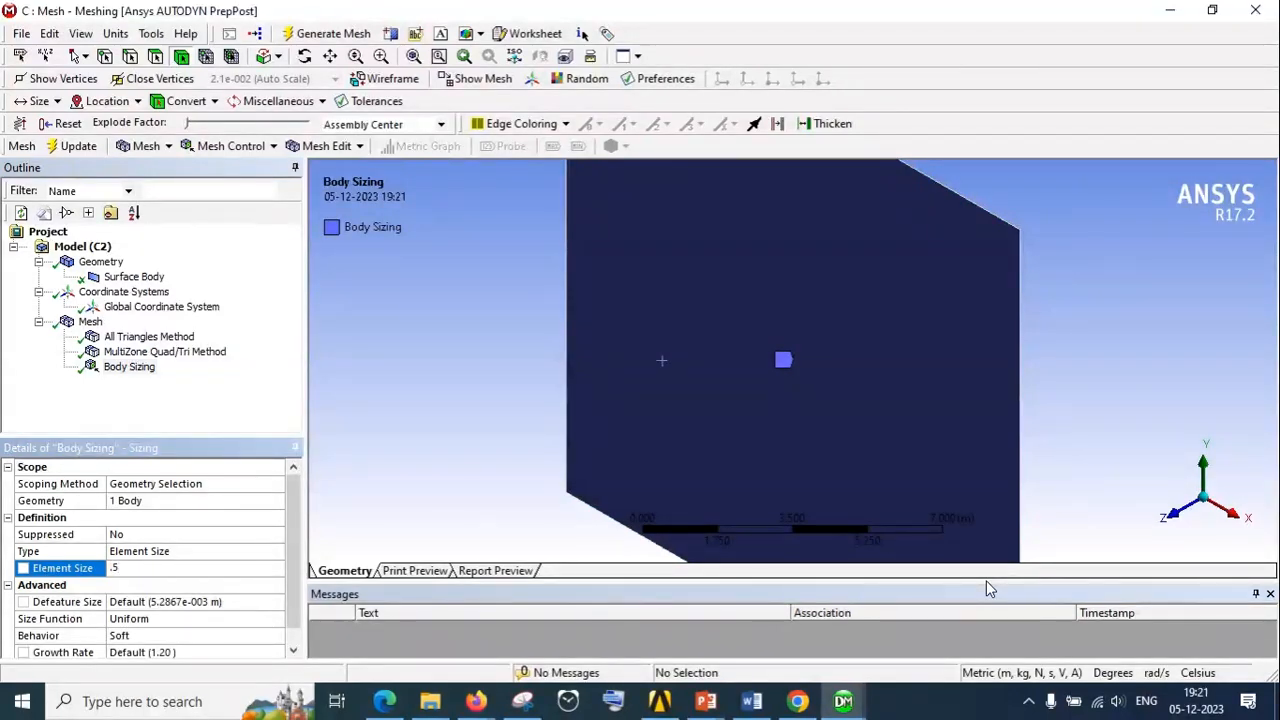
left_click(90, 321)
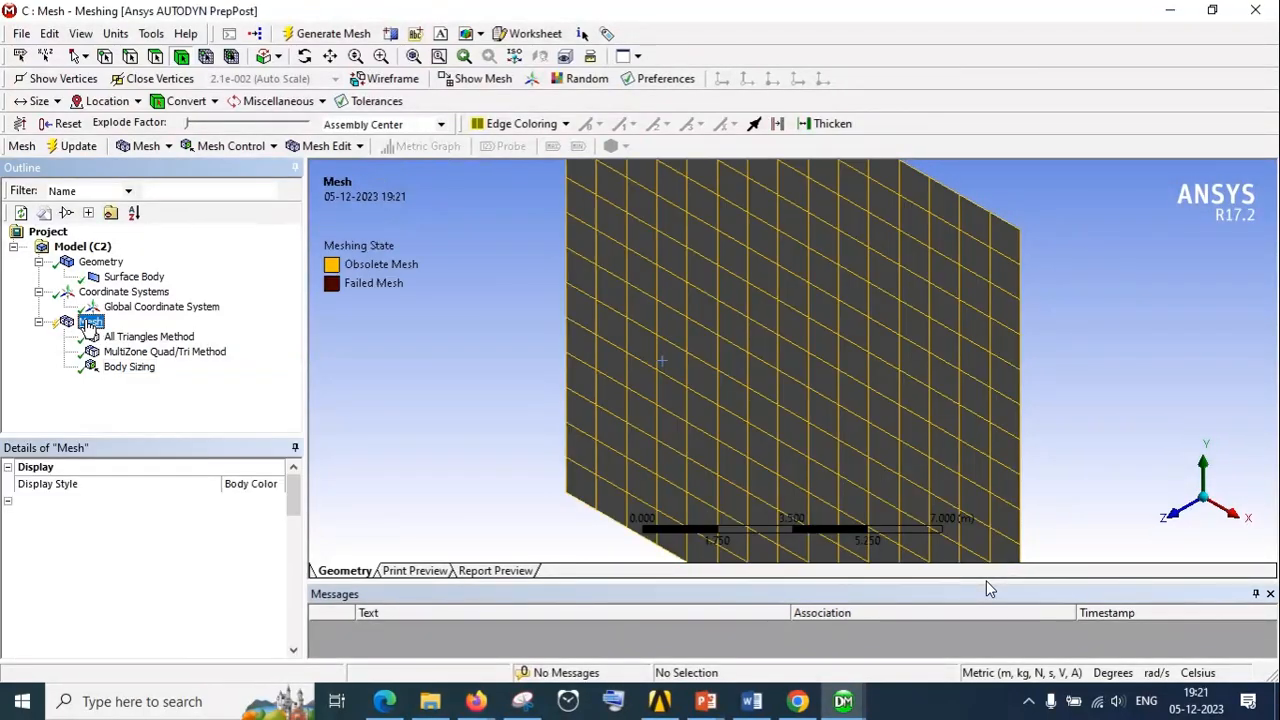
right_click(90, 321)
left_click(118, 388)
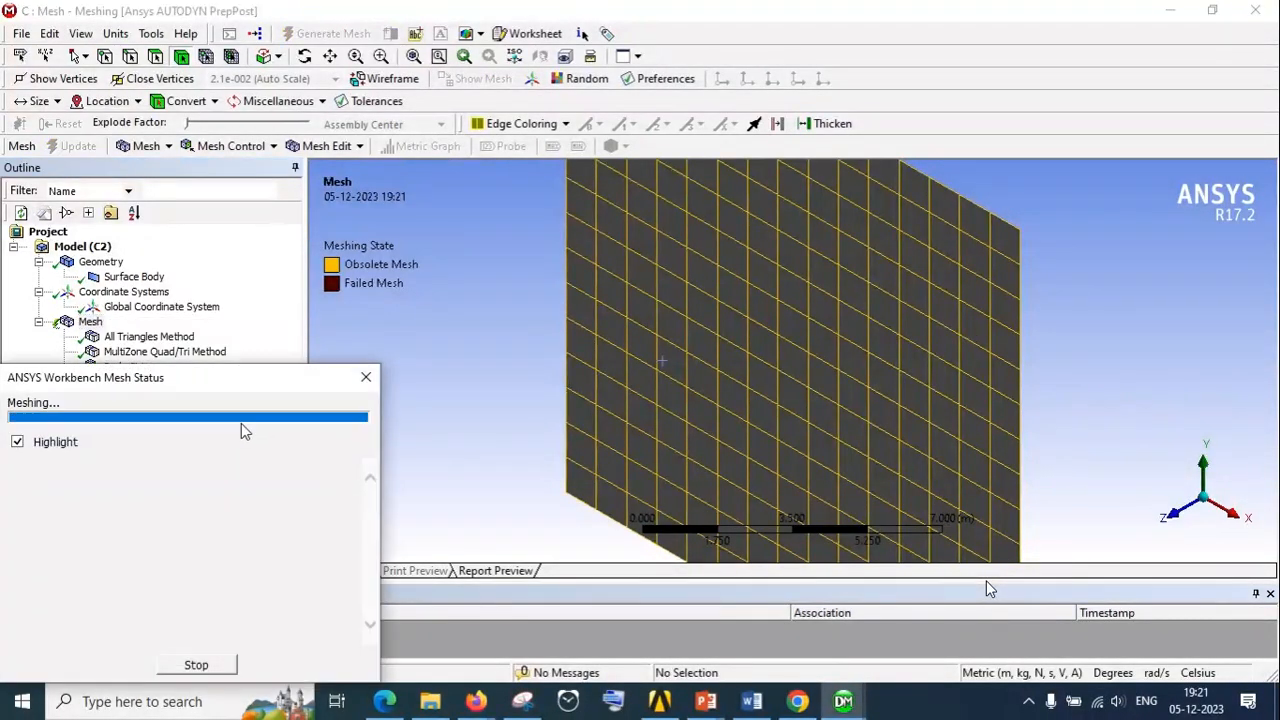
scroll(766, 366, "up", 6)
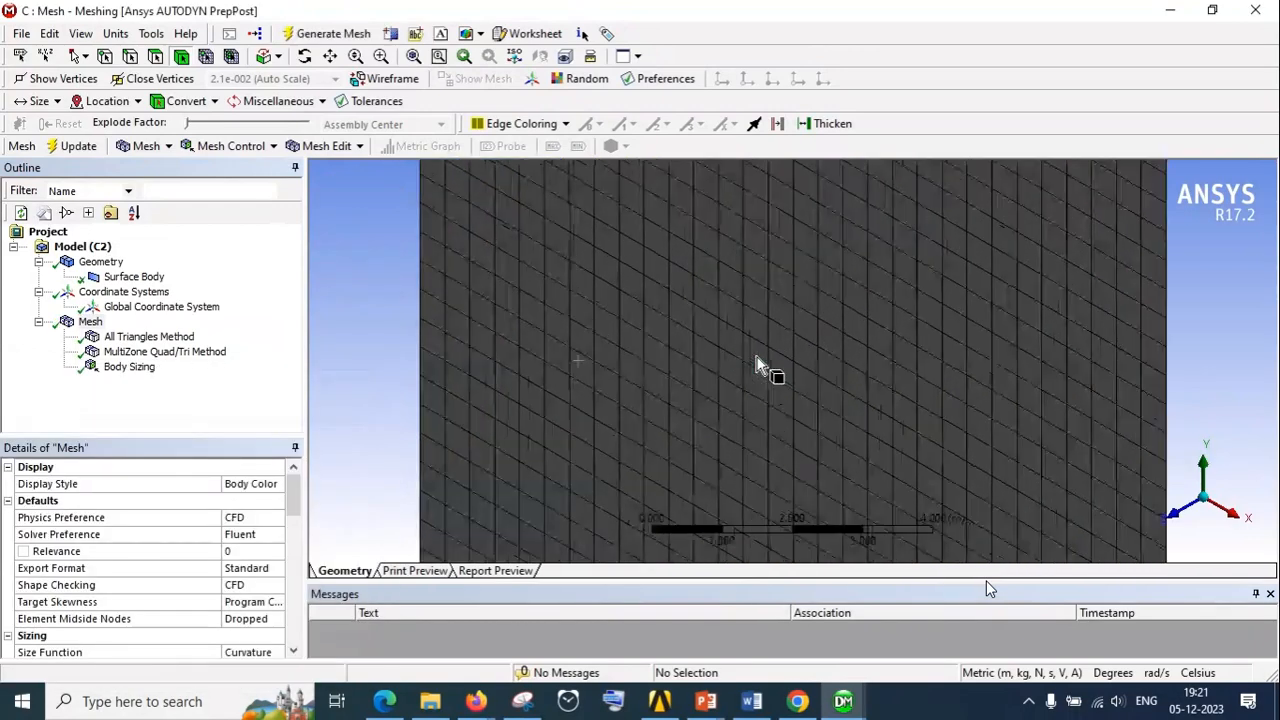
scroll(694, 376, "down", 7)
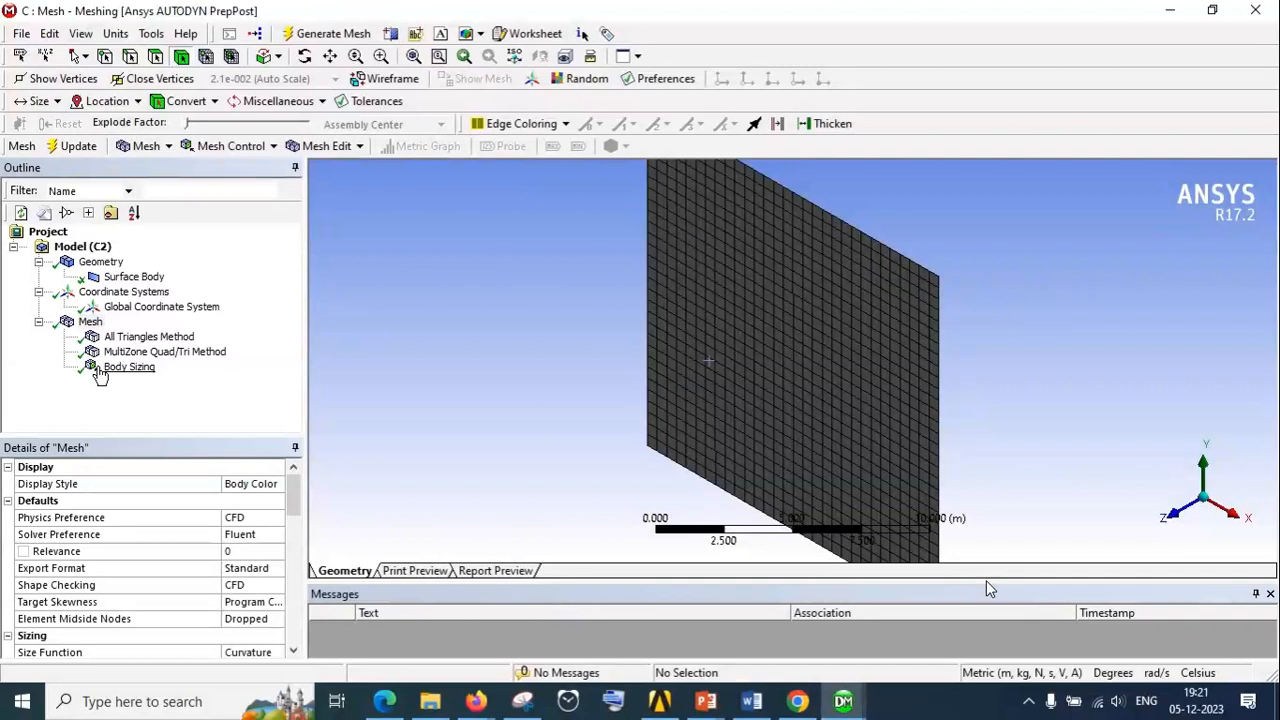
Set the body sizing's Element Size to 0.3 m, regenerate the mesh and inspect the elements
left_click(100, 370)
left_click(144, 568)
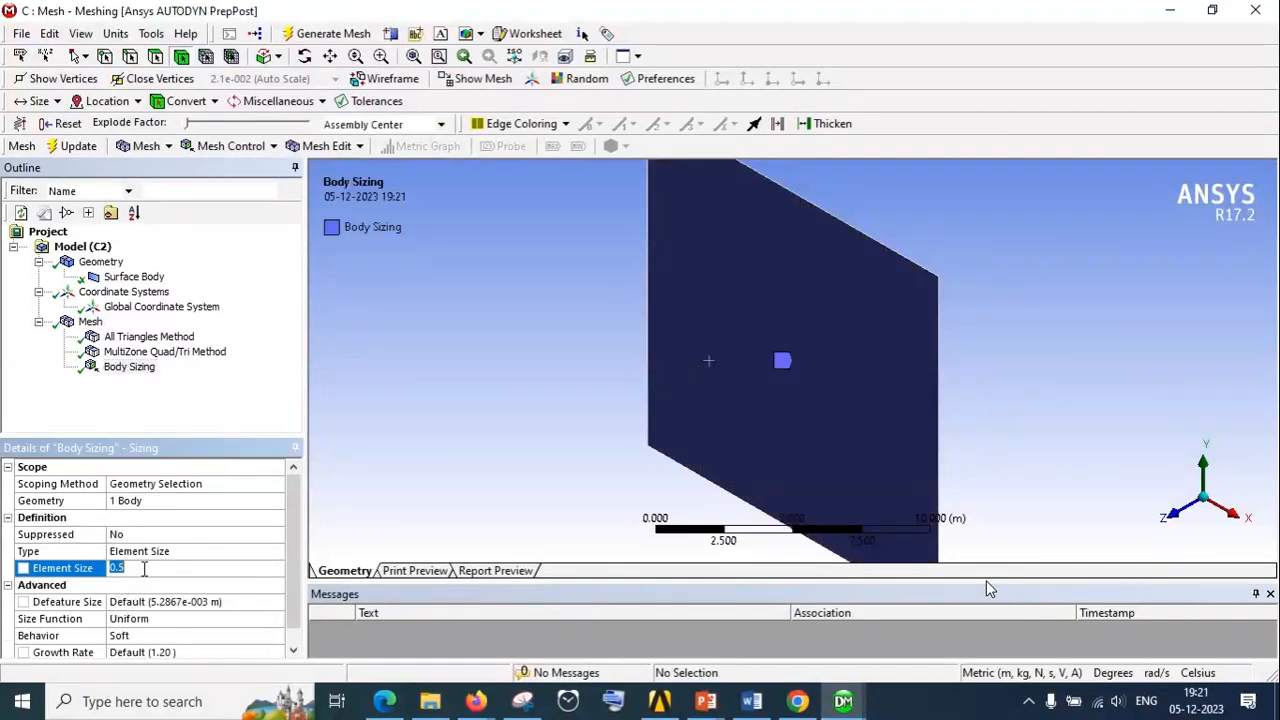
type("0.3")
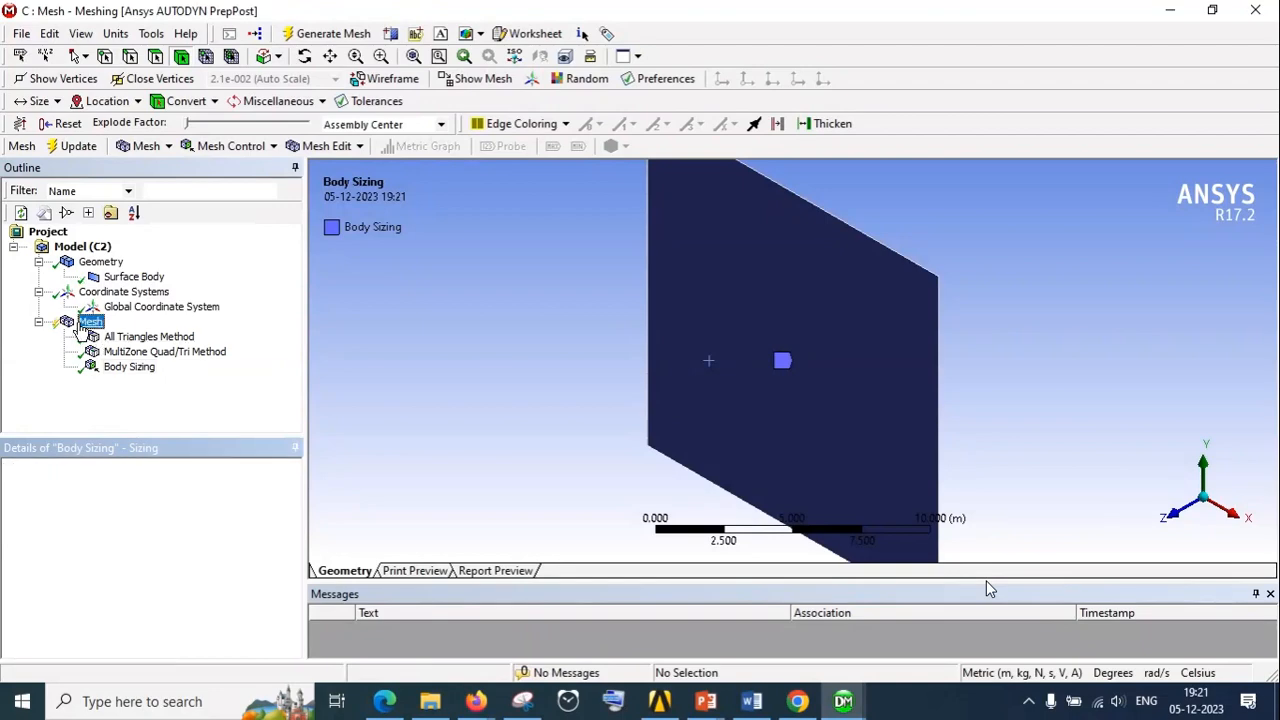
right_click(90, 321)
left_click(150, 389)
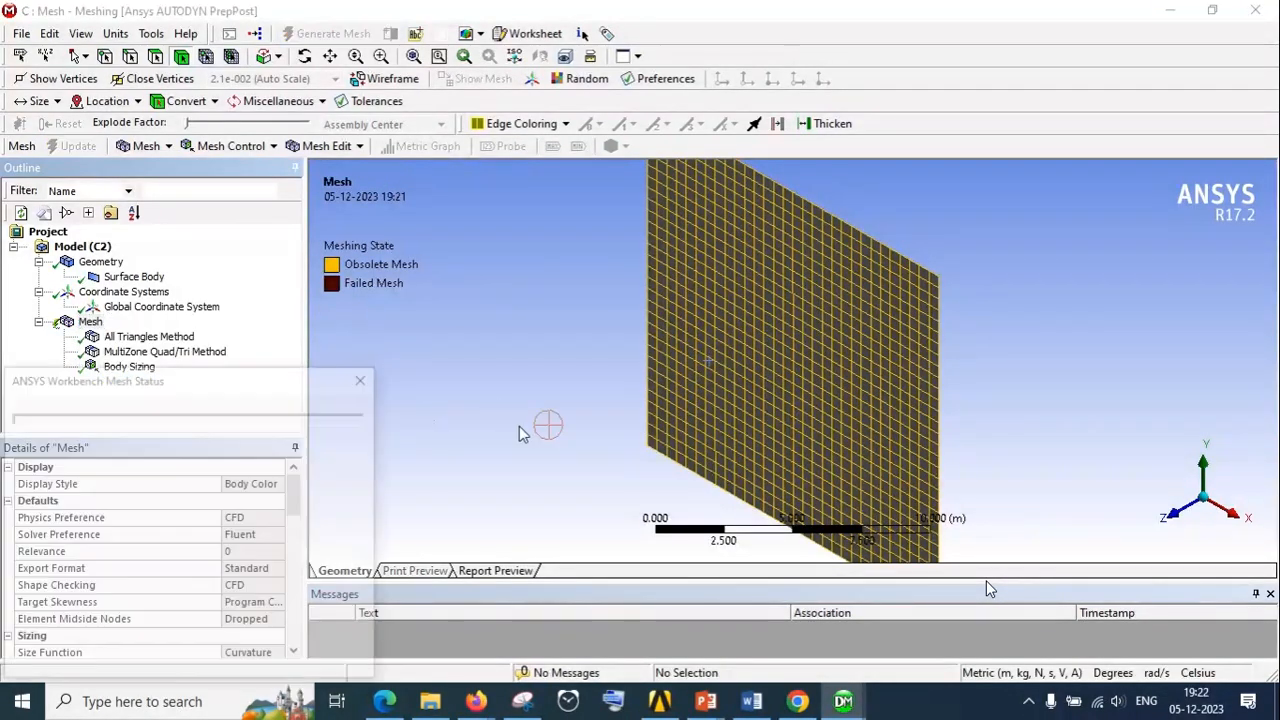
middle_click_drag(694, 414, 675, 420)
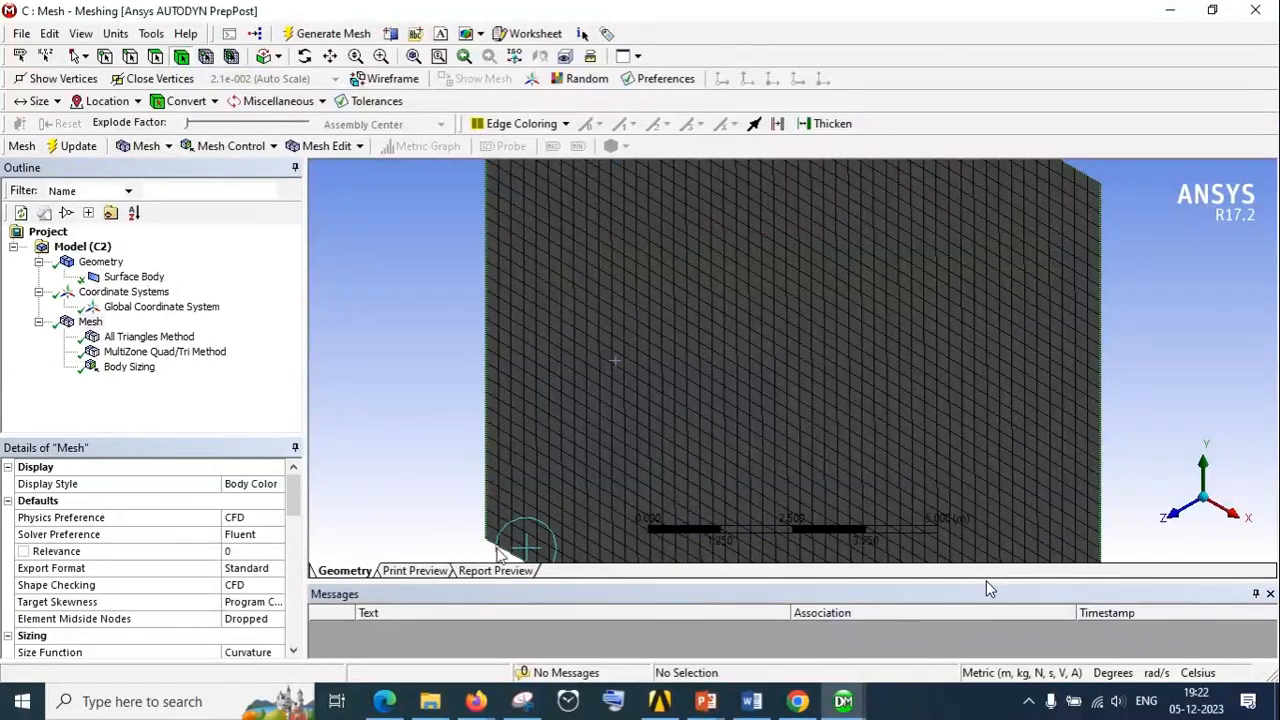
scroll(627, 405, "down", 3)
Expand the mesh's Statistics to examine its node and element counts, and review the Defaults and Sizing settings
scroll(191, 537, "down", 8)
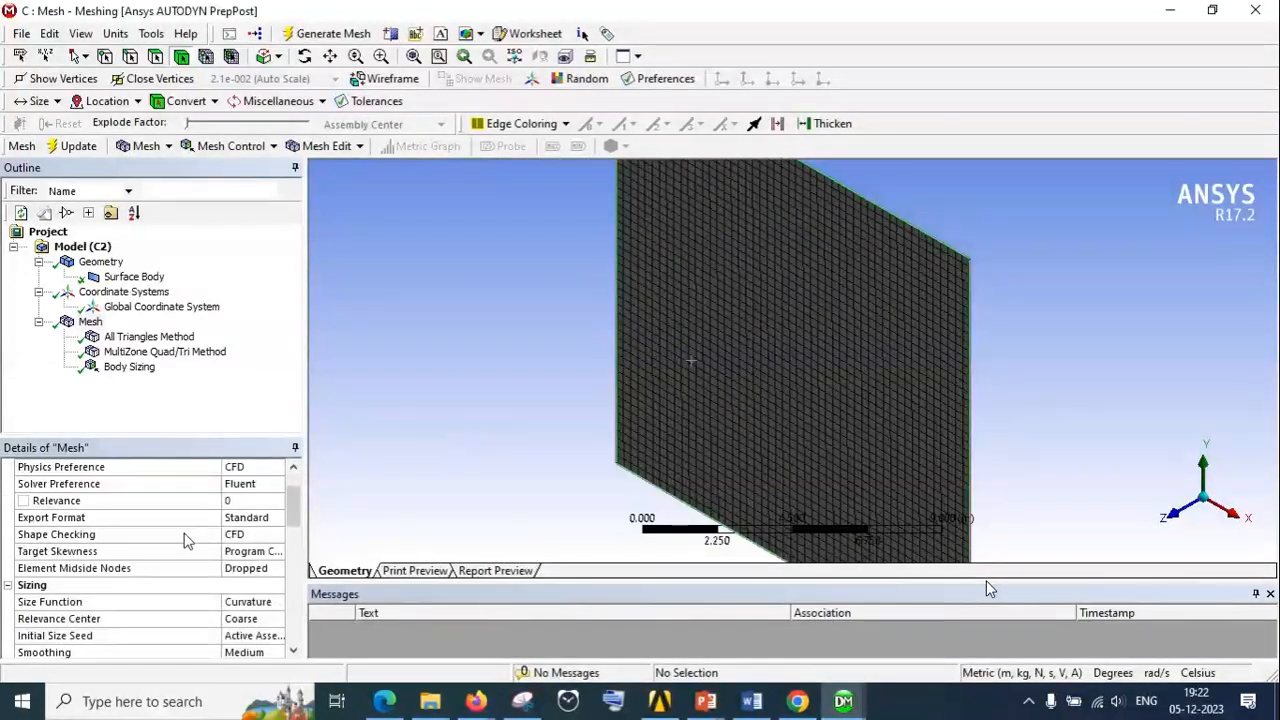
scroll(190, 545, "down", 4)
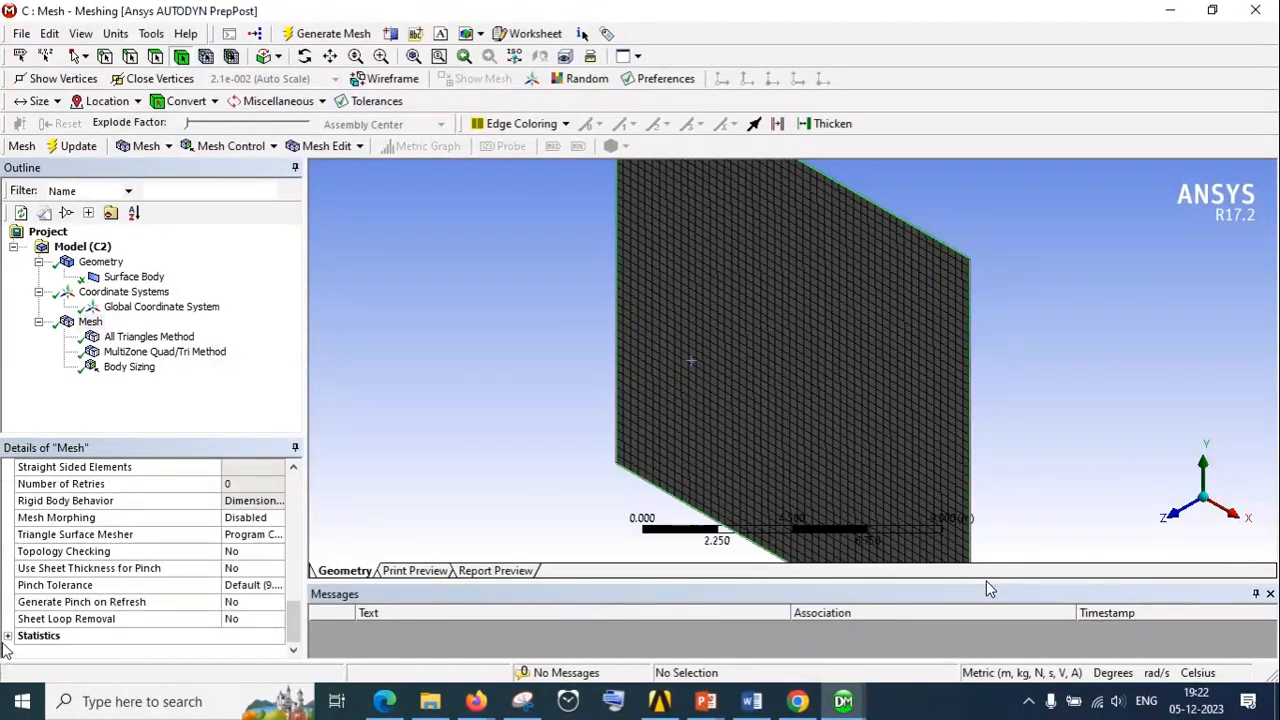
left_click(82, 634)
left_click(8, 636)
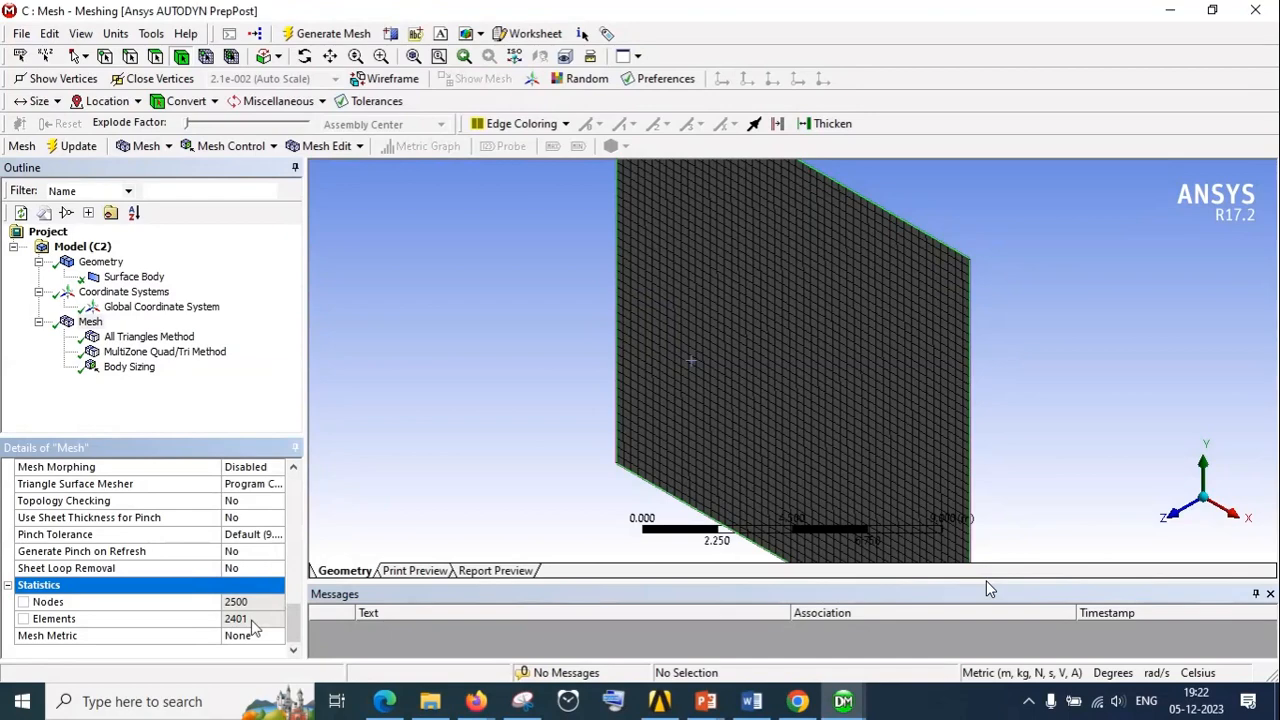
scroll(133, 568, "up", 10)
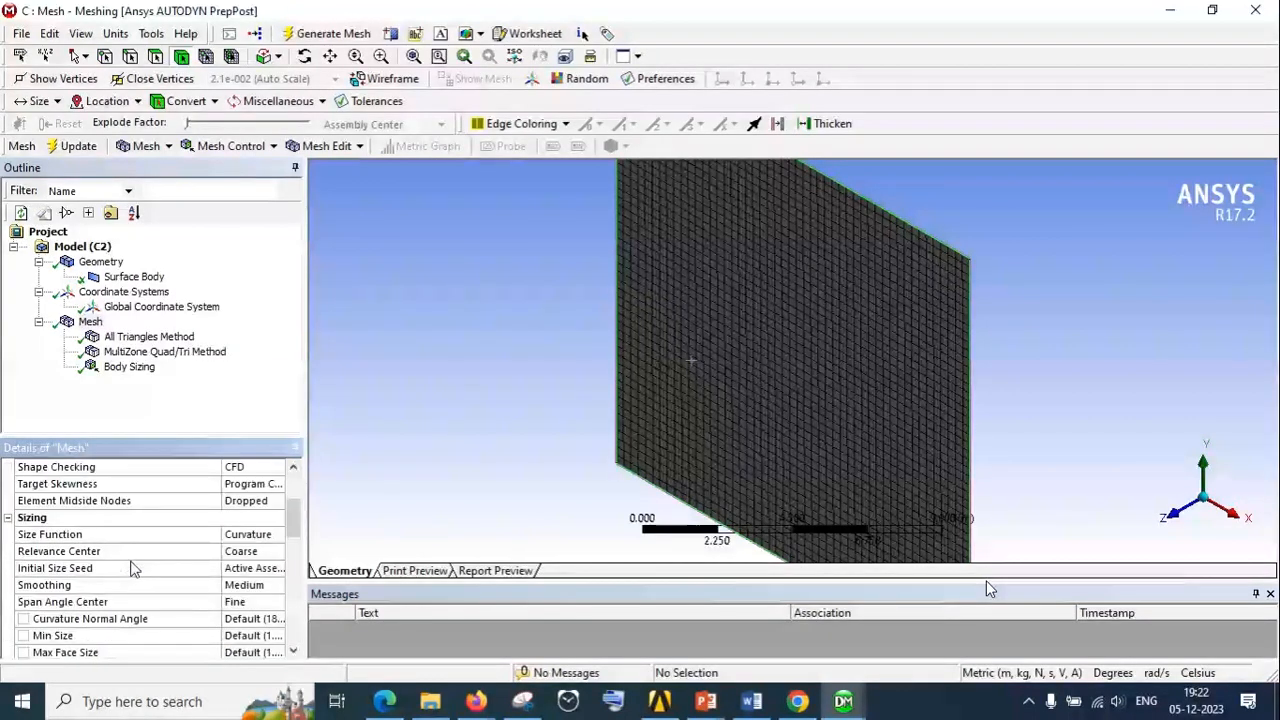
scroll(133, 568, "up", 3)
scroll(258, 541, "down", 10)
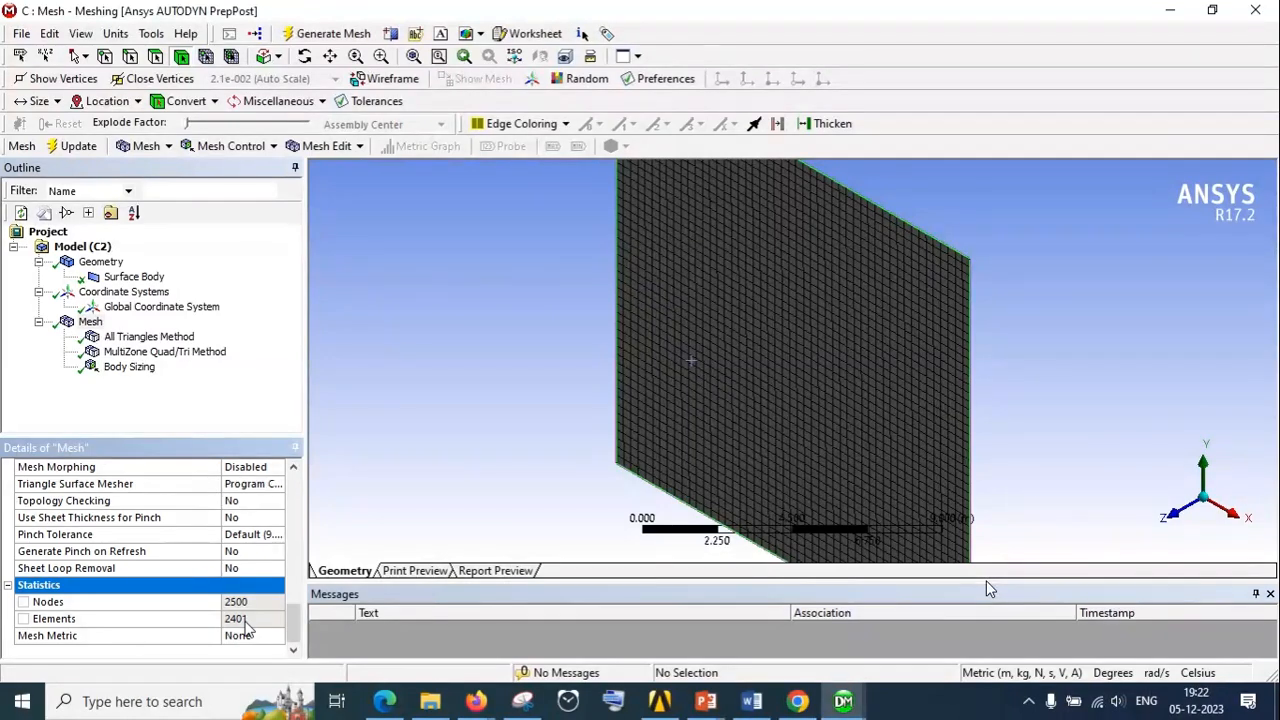
scroll(140, 556, "up", 8)
scroll(140, 556, "up", 2)
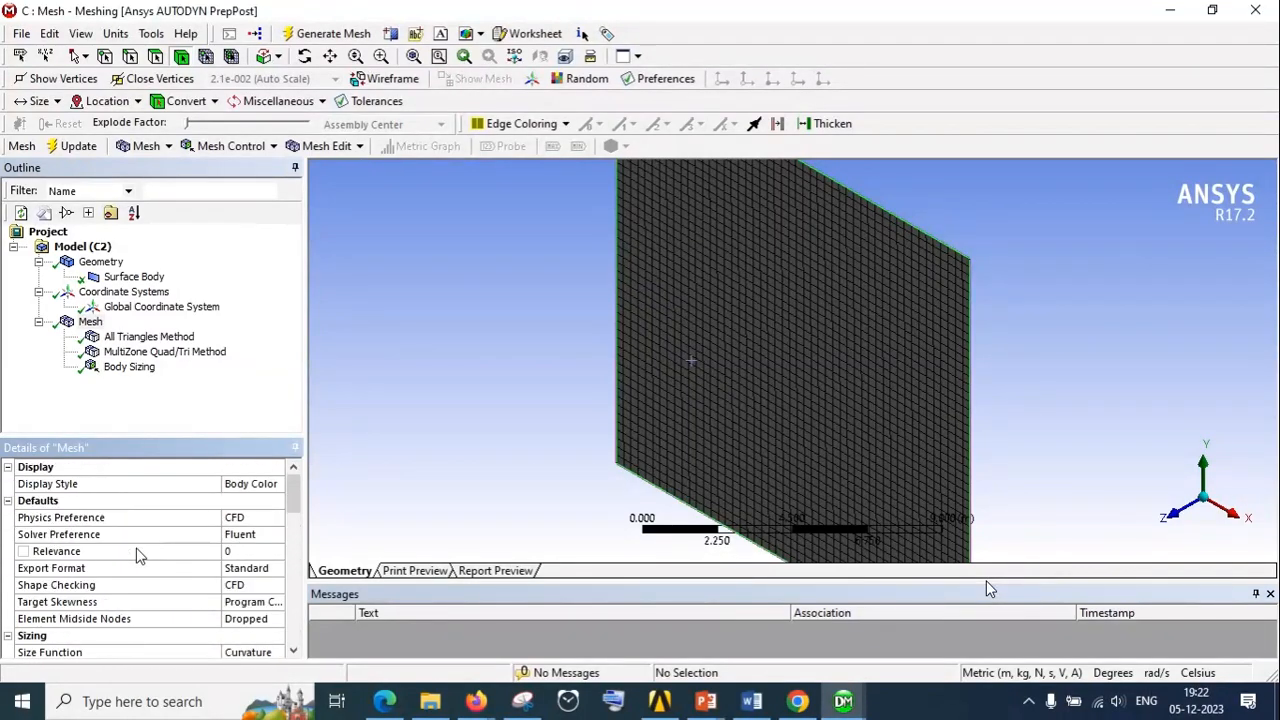
scroll(172, 378, "down", 4)
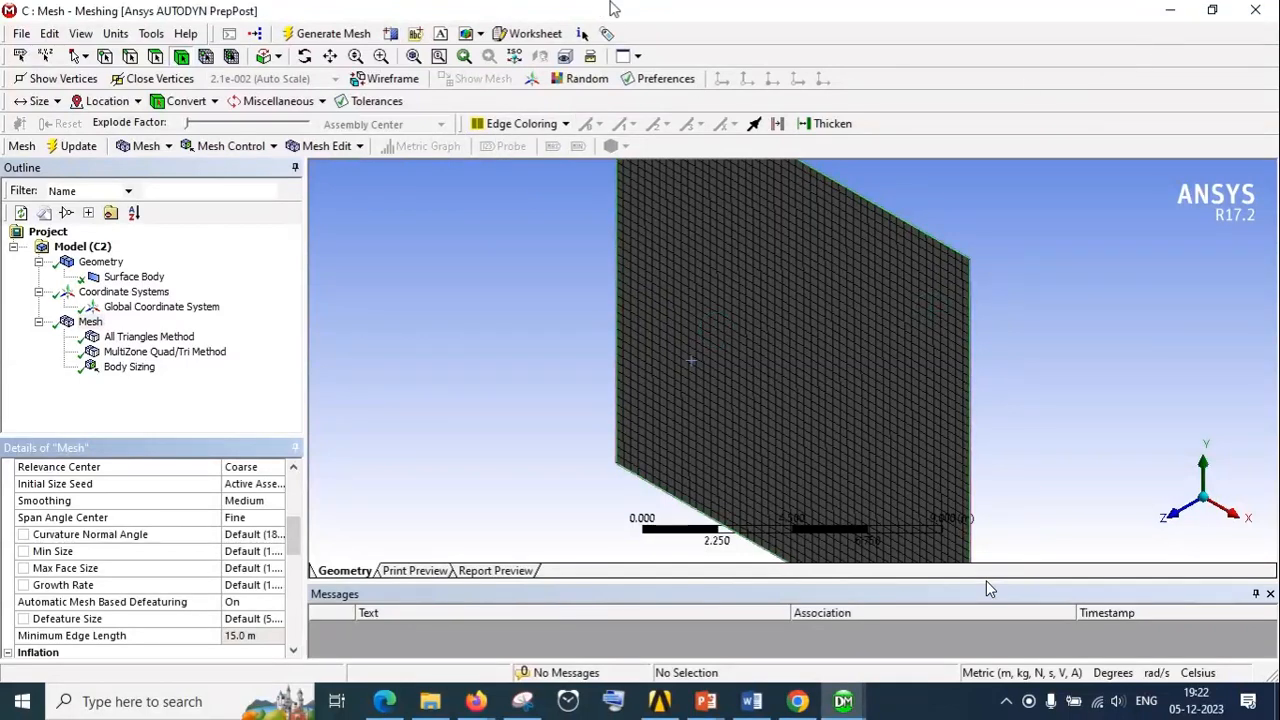
mouse_move(600, 12)
left_click(522, 34)
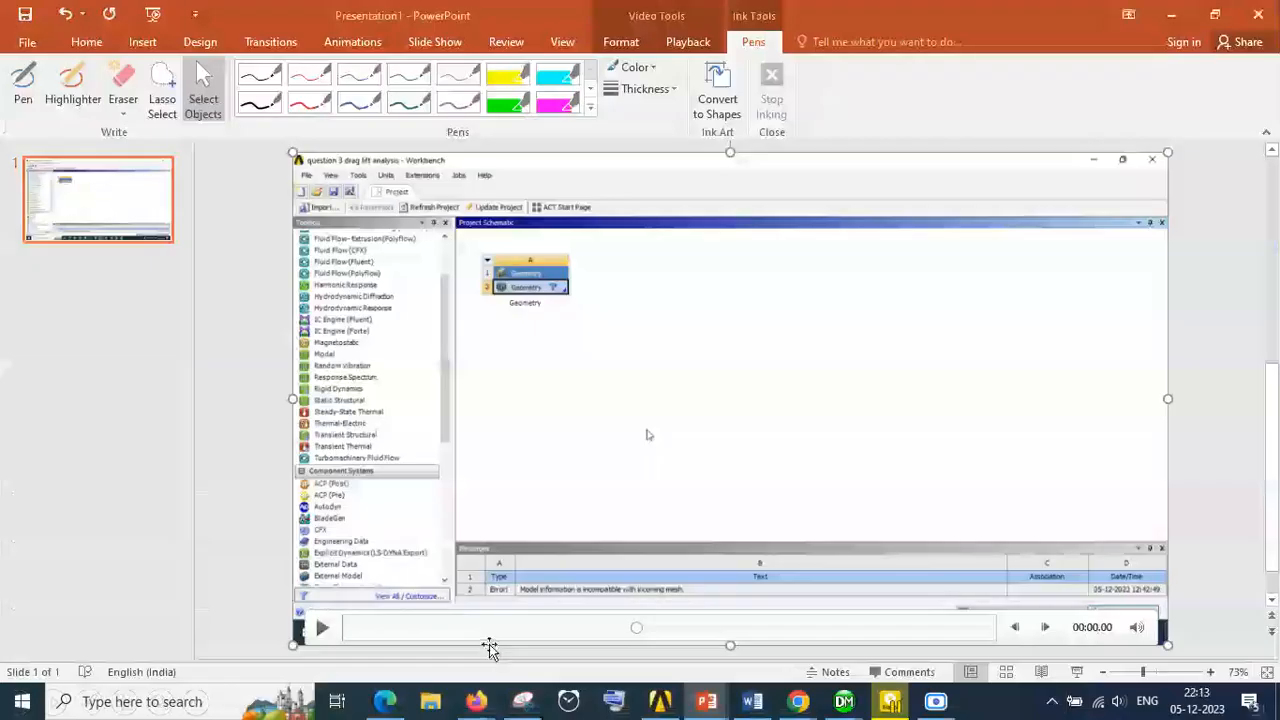
left_click(935, 701)
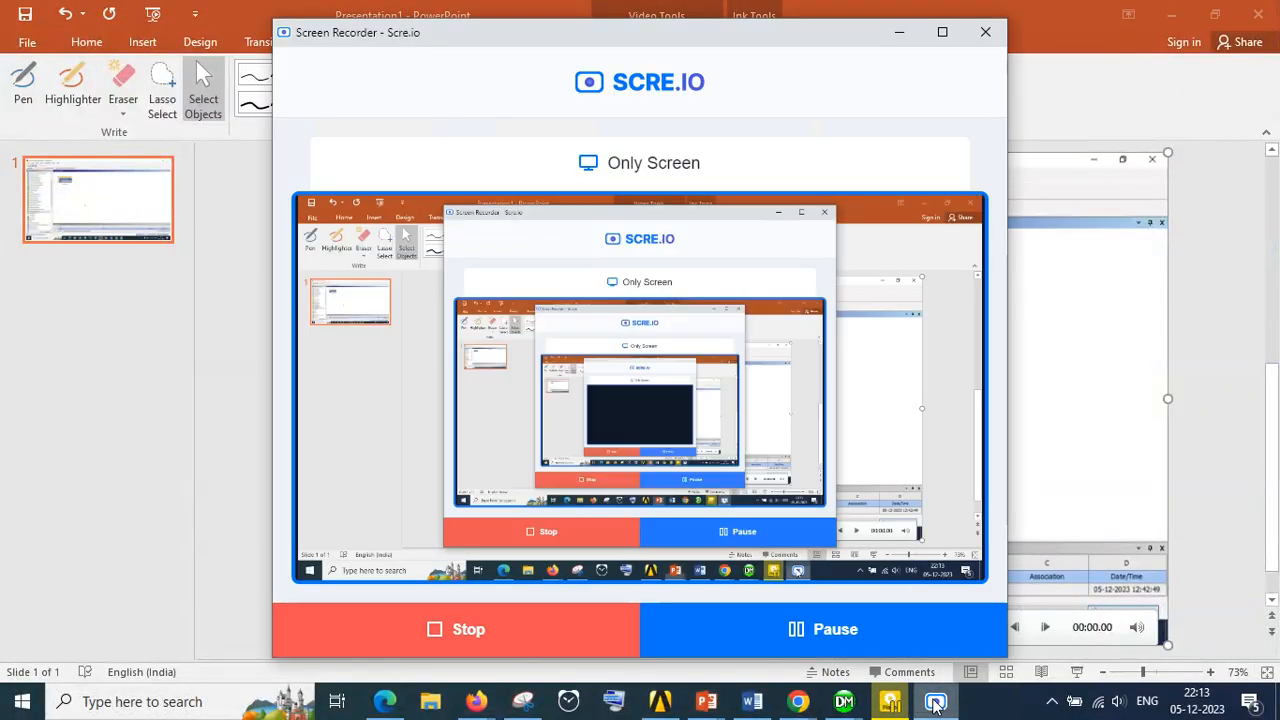